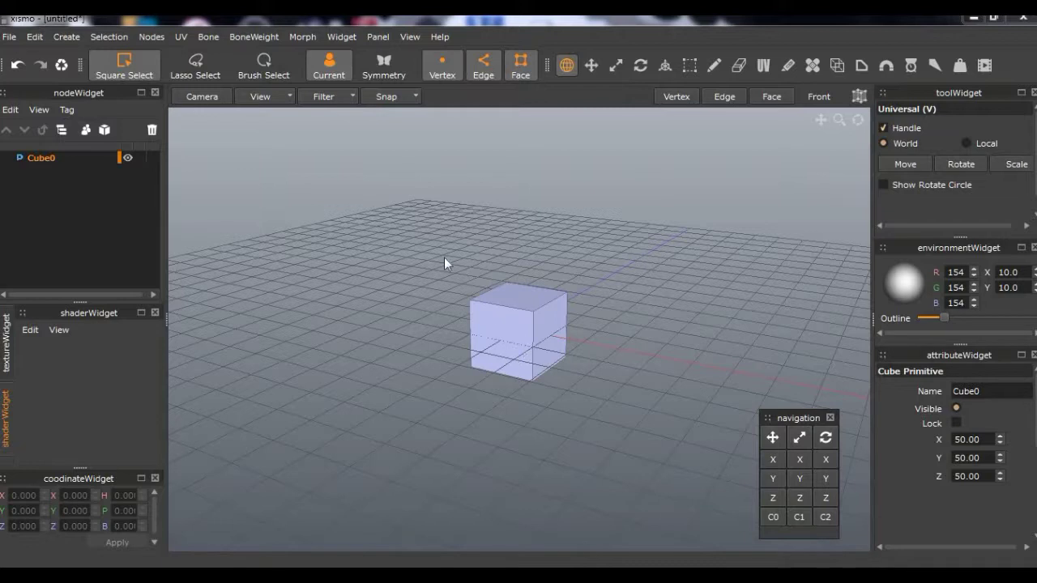
# - Start a new empty scene
pyautogui.click(9, 37)
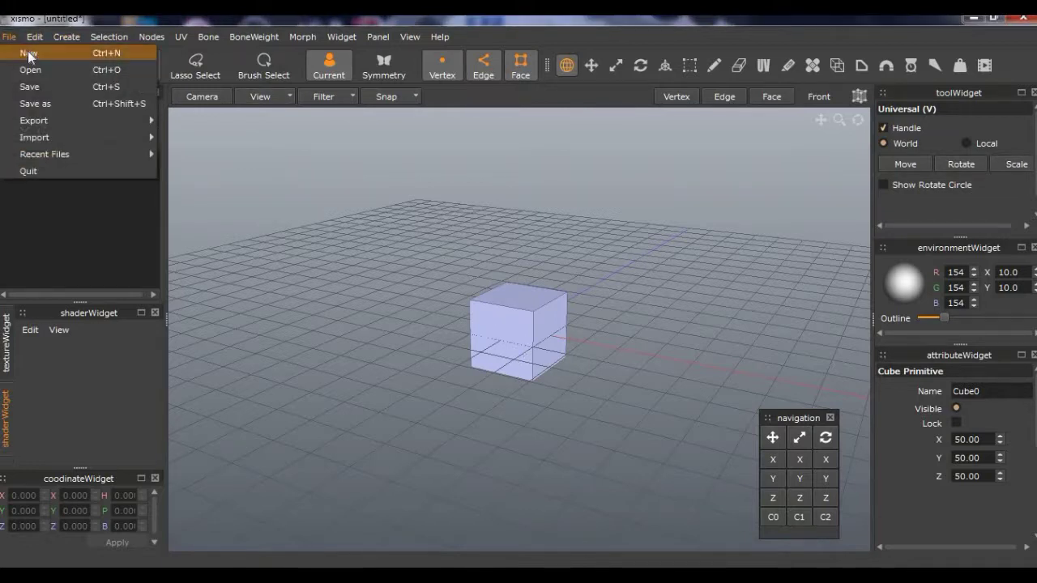
pyautogui.click(24, 51)
pyautogui.click(517, 322)
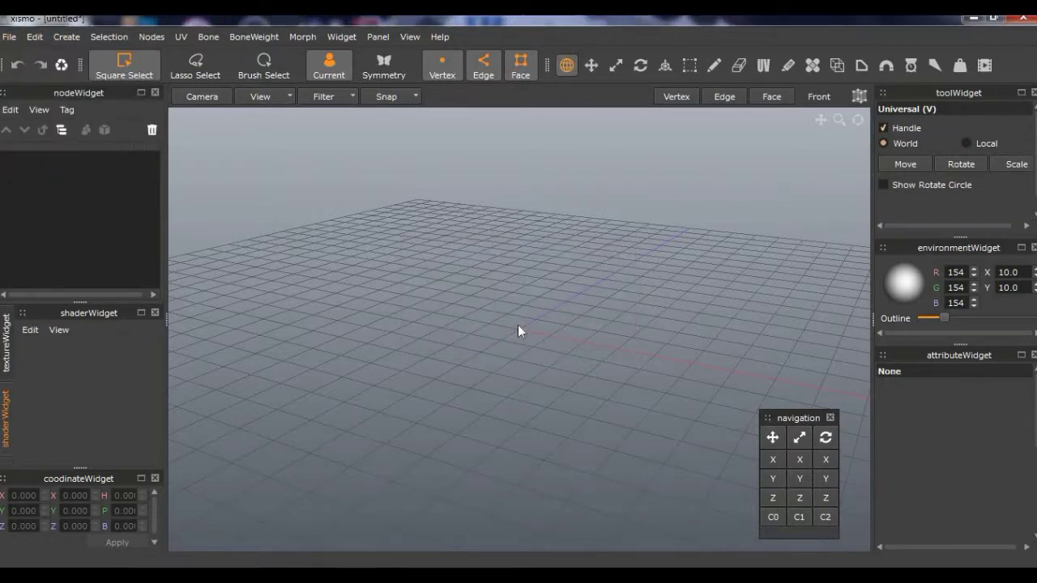
# - Create a cube primitive and freeze it into an editable mesh
pyautogui.click(73, 36)
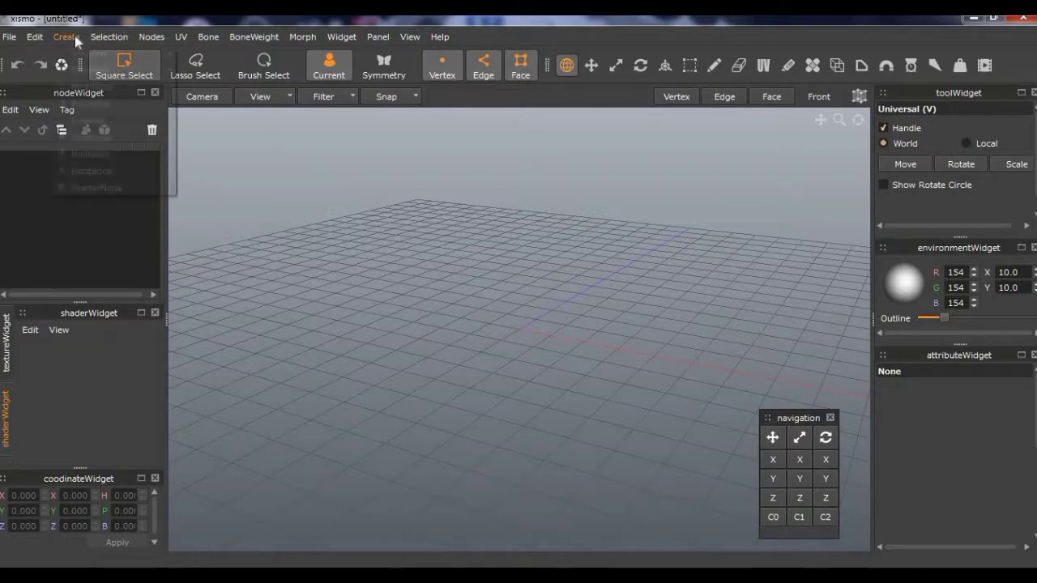
pyautogui.moveTo(88, 52)
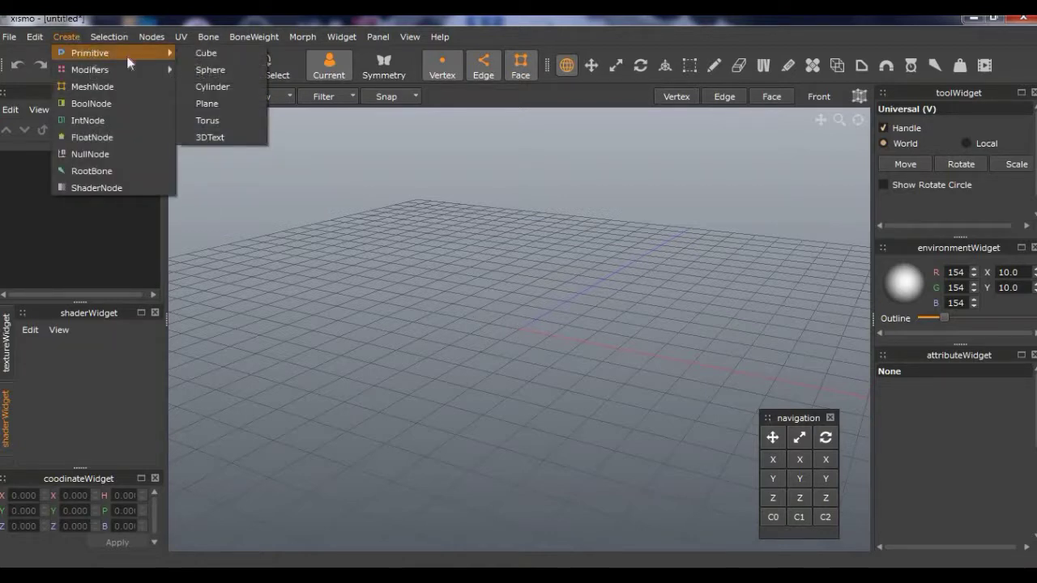
pyautogui.click(208, 54)
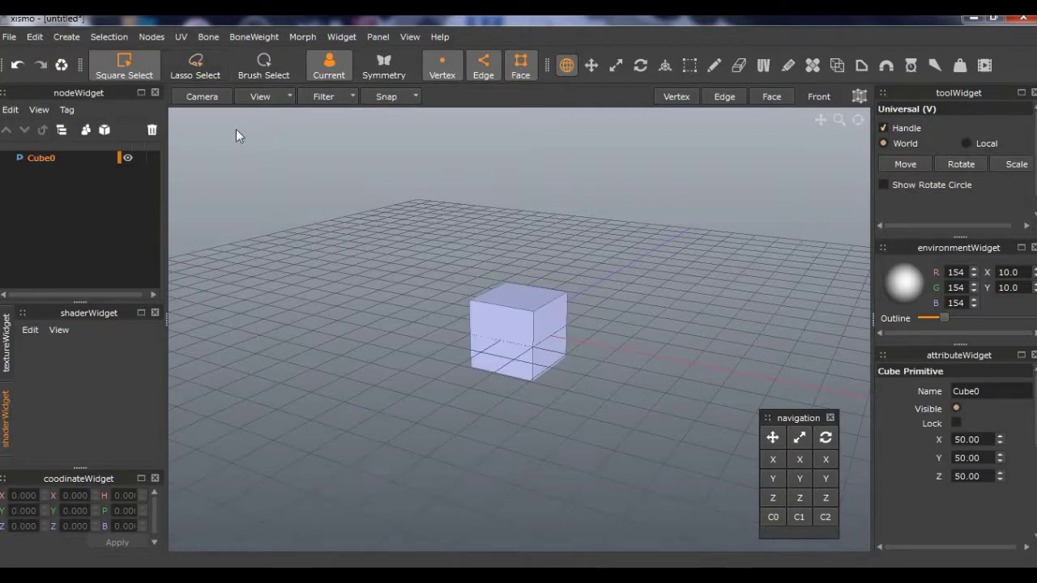
pyautogui.click(48, 161)
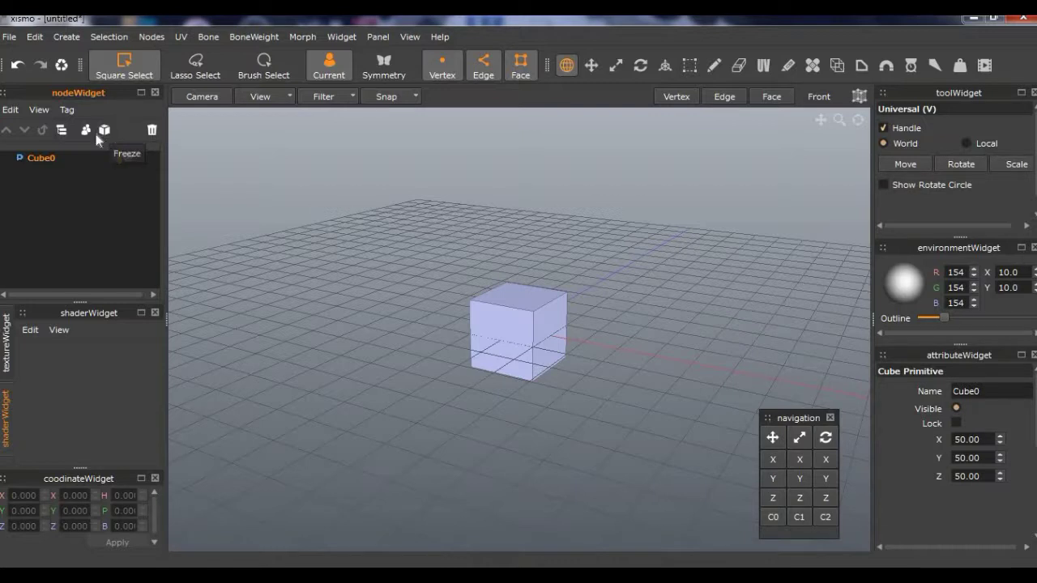
pyautogui.click(105, 130)
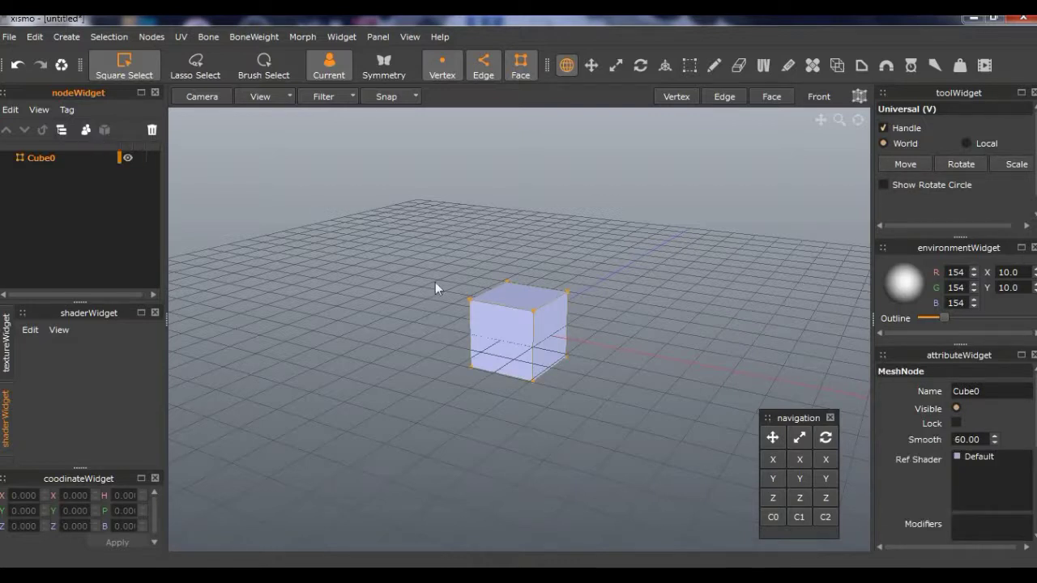
# - Raise the whole cube mesh straight up along Y, well above the grid, finishing with a move of about 39 units
pyautogui.moveTo(431, 253); pyautogui.dragTo(623, 421)
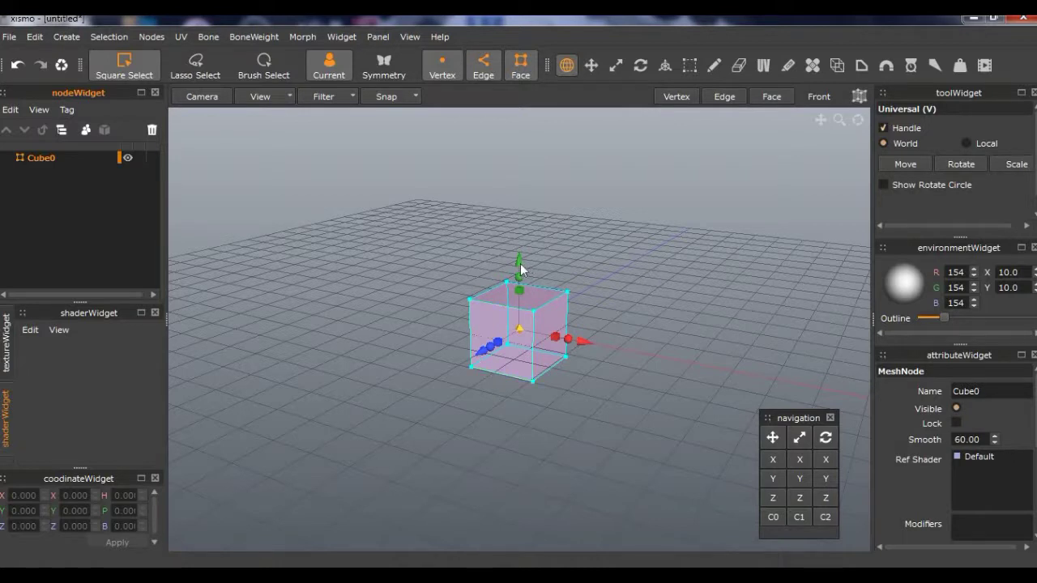
pyautogui.moveTo(519, 265); pyautogui.dragTo(523, 185)
pyautogui.press('1')
pyautogui.moveTo(476, 384); pyautogui.dragTo(482, 364, button='middle')
pyautogui.press('1')
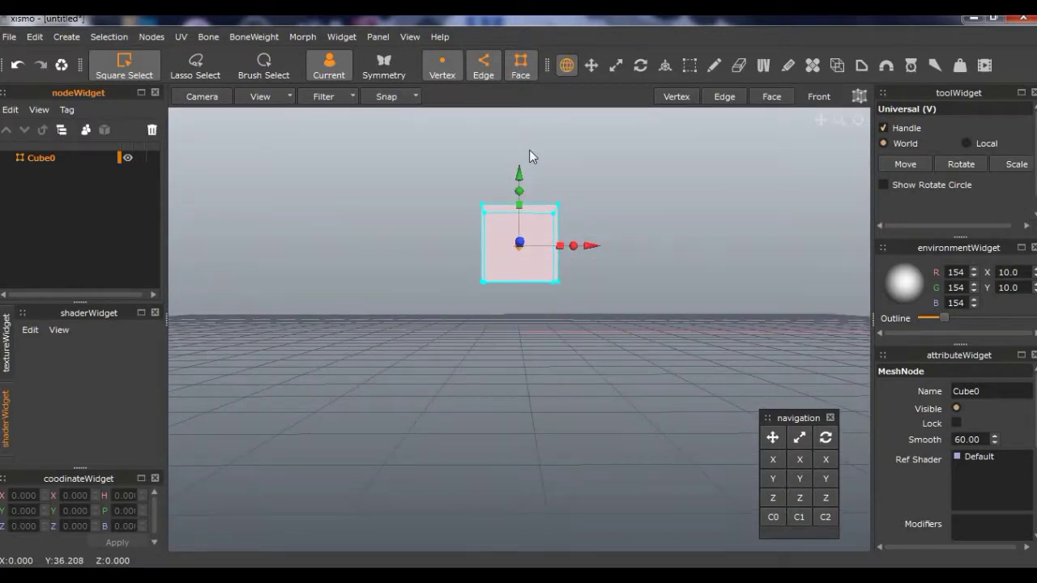
pyautogui.moveTo(521, 174); pyautogui.dragTo(524, 115)
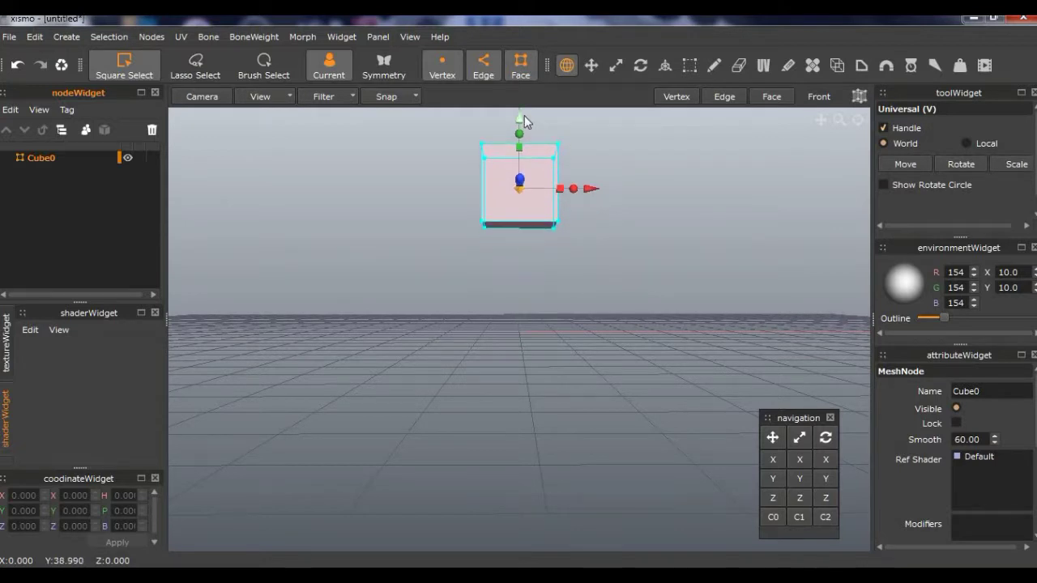
pyautogui.press('1')
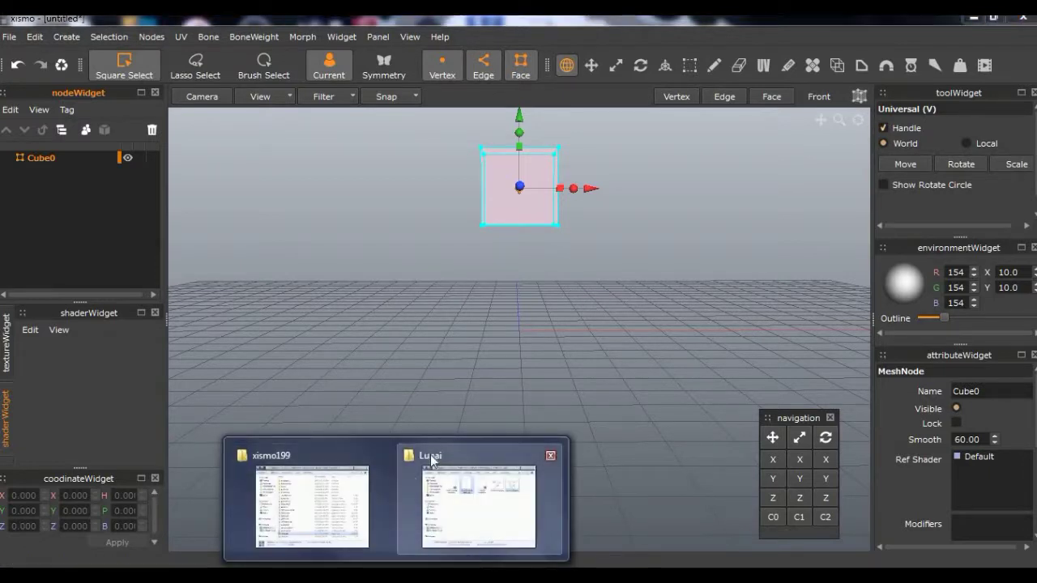
# - Import lunai 3D model sheet.png and lunai live2d.png from the Lunai folder as textures
pyautogui.click(432, 455)
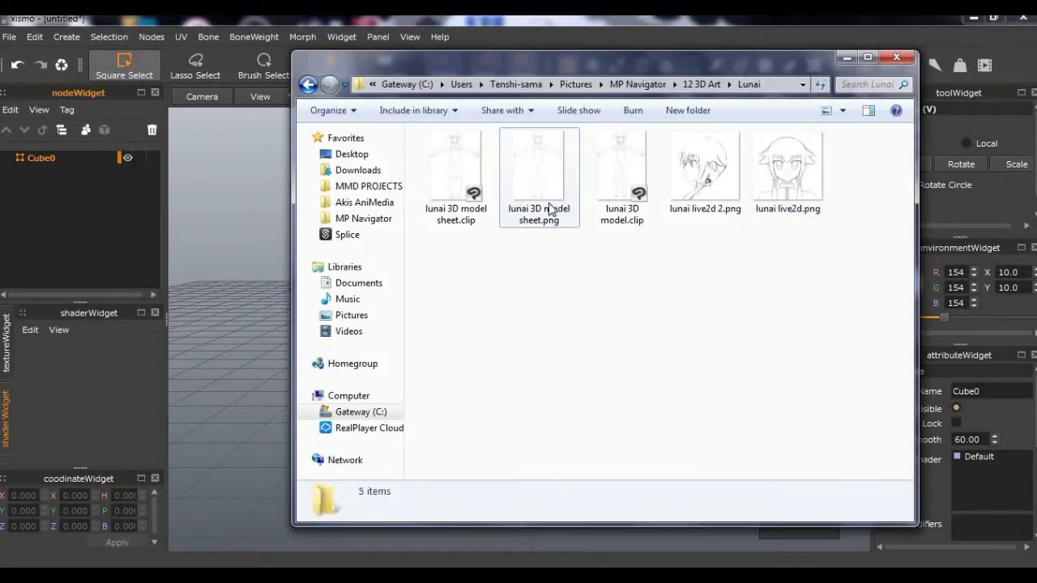
pyautogui.click(551, 212)
pyautogui.keyDown('ctrl'); pyautogui.click(776, 167); pyautogui.keyUp('ctrl')
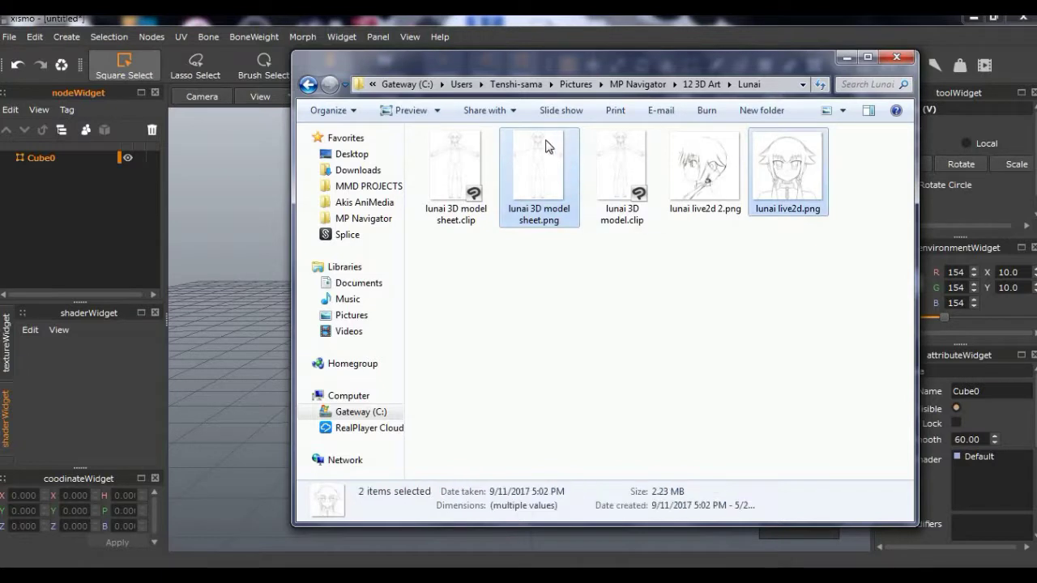
pyautogui.moveTo(534, 150); pyautogui.dragTo(95, 369)
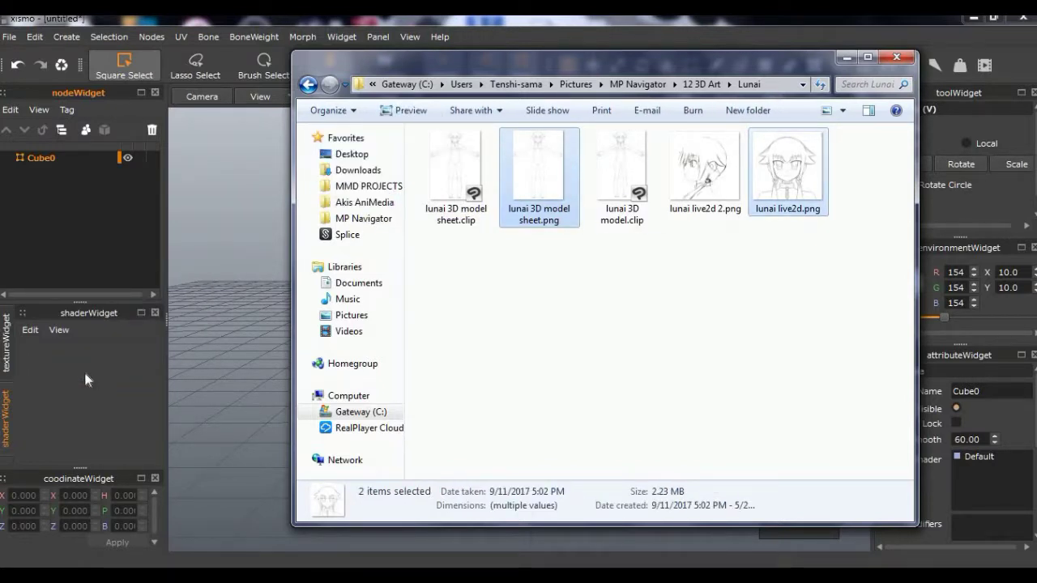
pyautogui.click(8, 360)
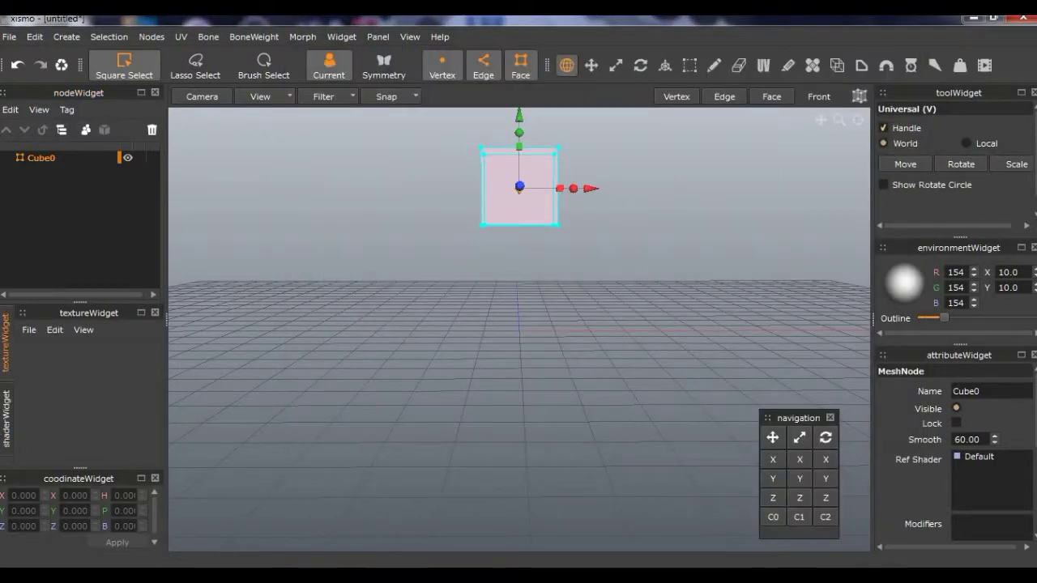
pyautogui.moveTo(396, 576)
pyautogui.click(491, 458)
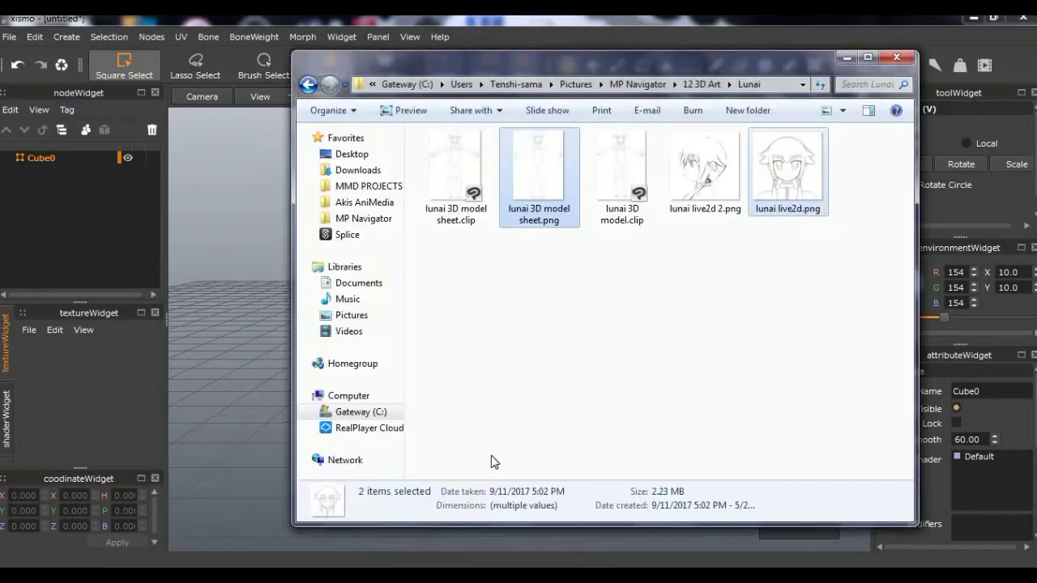
pyautogui.moveTo(540, 190); pyautogui.dragTo(96, 399)
pyautogui.click(103, 426)
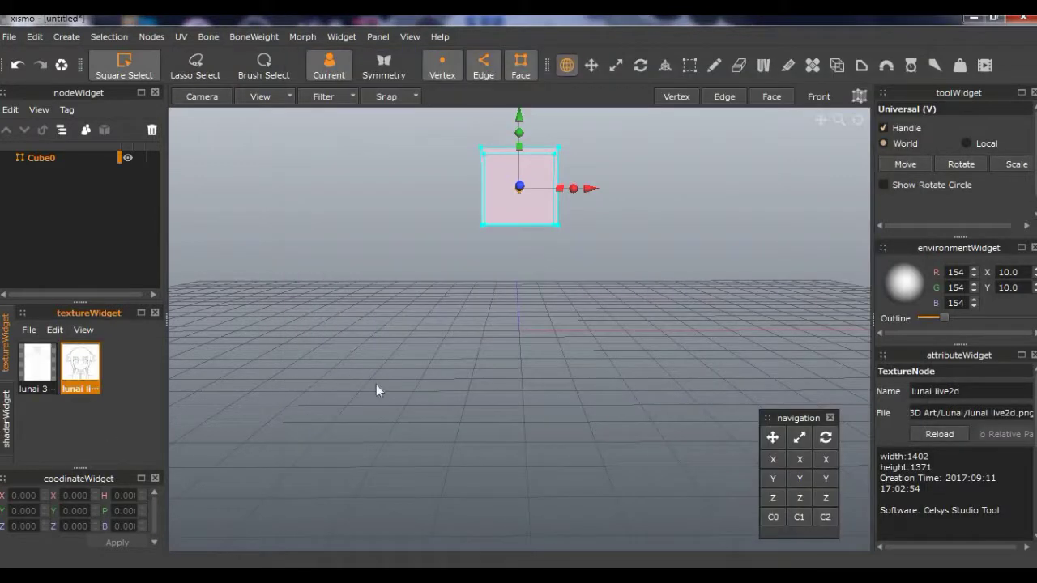
# - Deselect the cube and examine it in the front view and from an angle
pyautogui.click(467, 341)
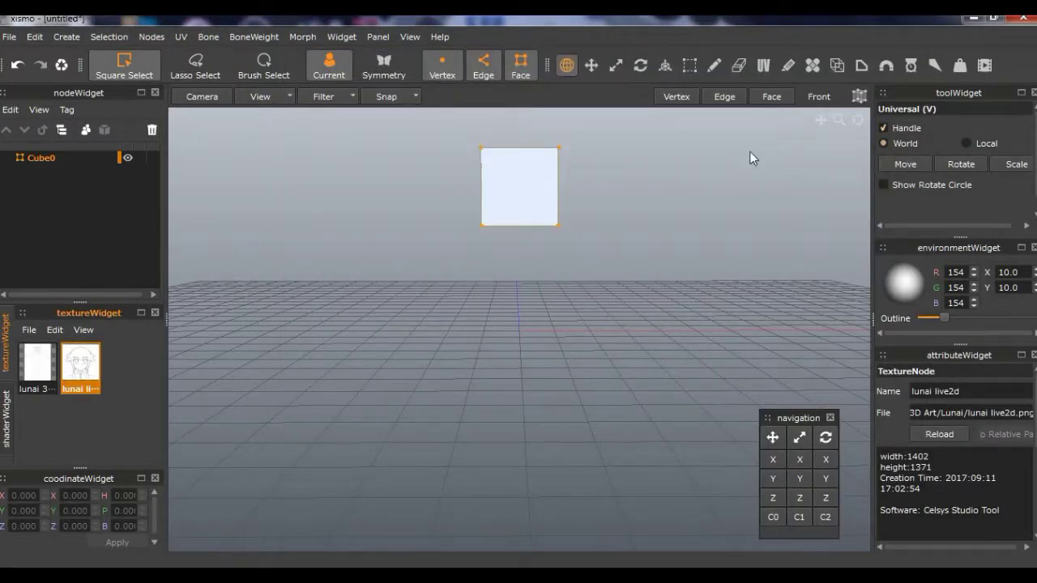
pyautogui.click(773, 518)
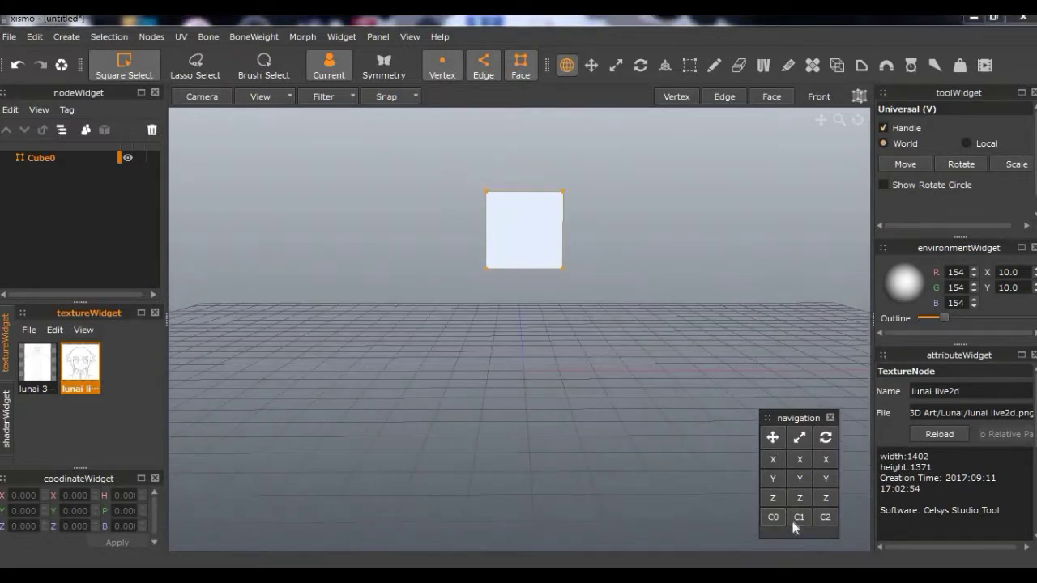
pyautogui.click(795, 520)
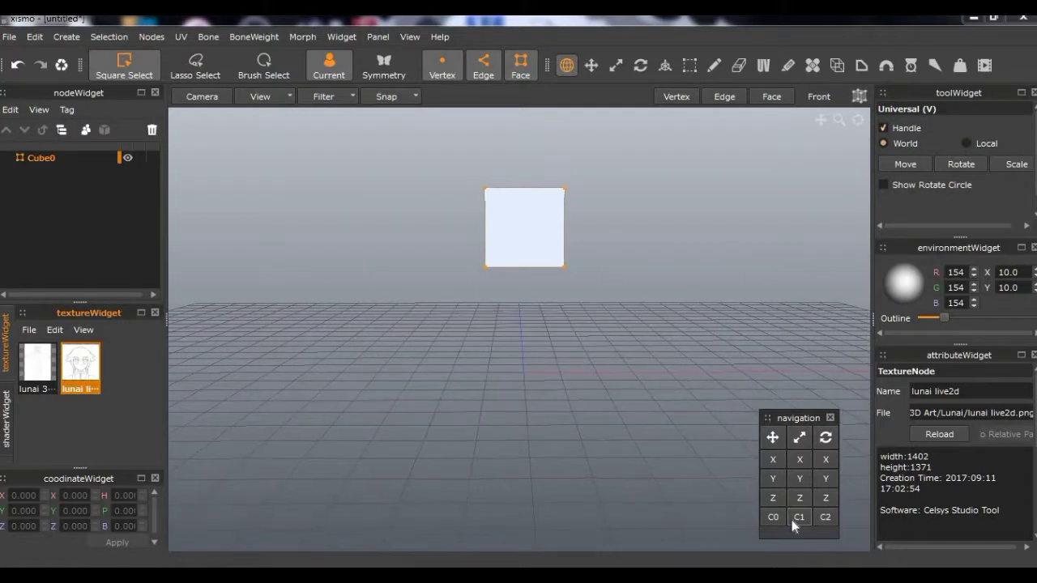
pyautogui.click(817, 519)
pyautogui.click(774, 523)
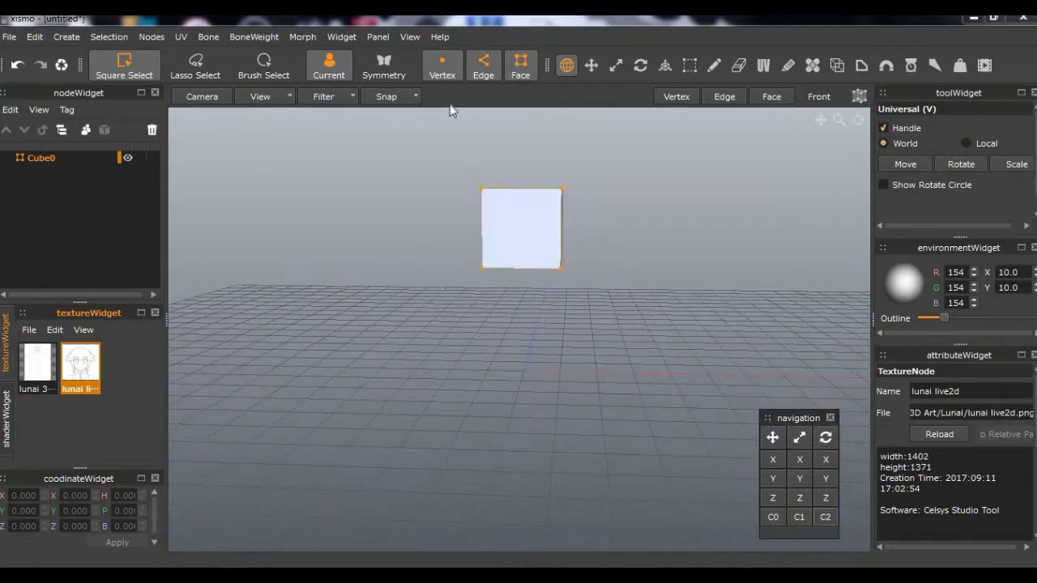
pyautogui.click(410, 37)
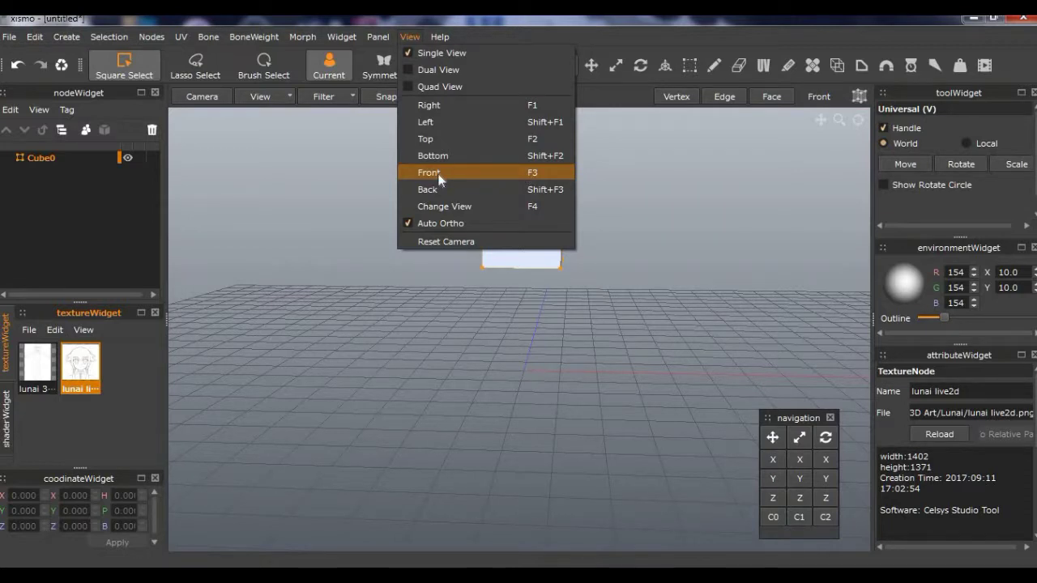
pyautogui.click(440, 174)
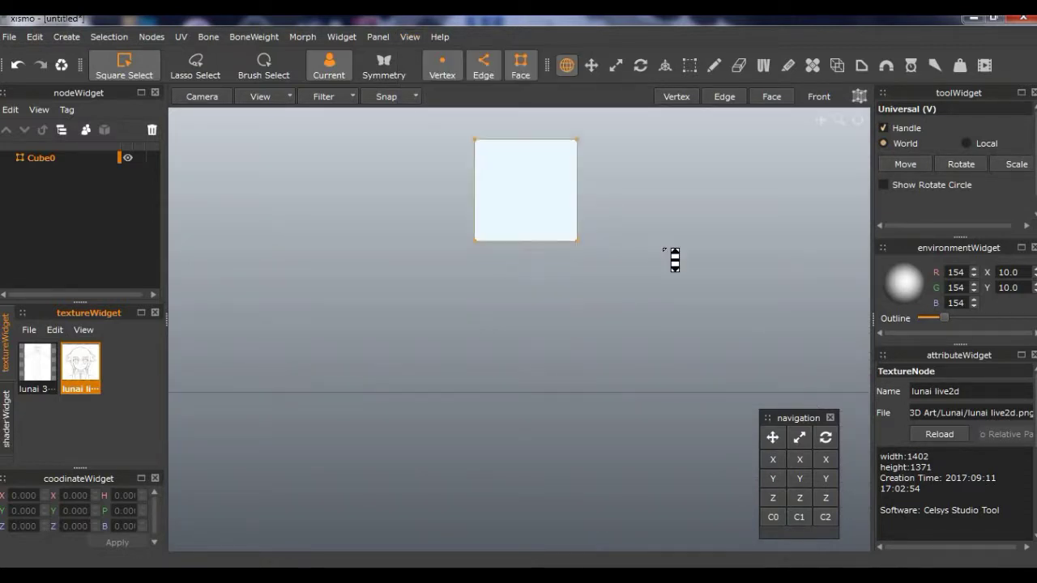
pyautogui.click(771, 517)
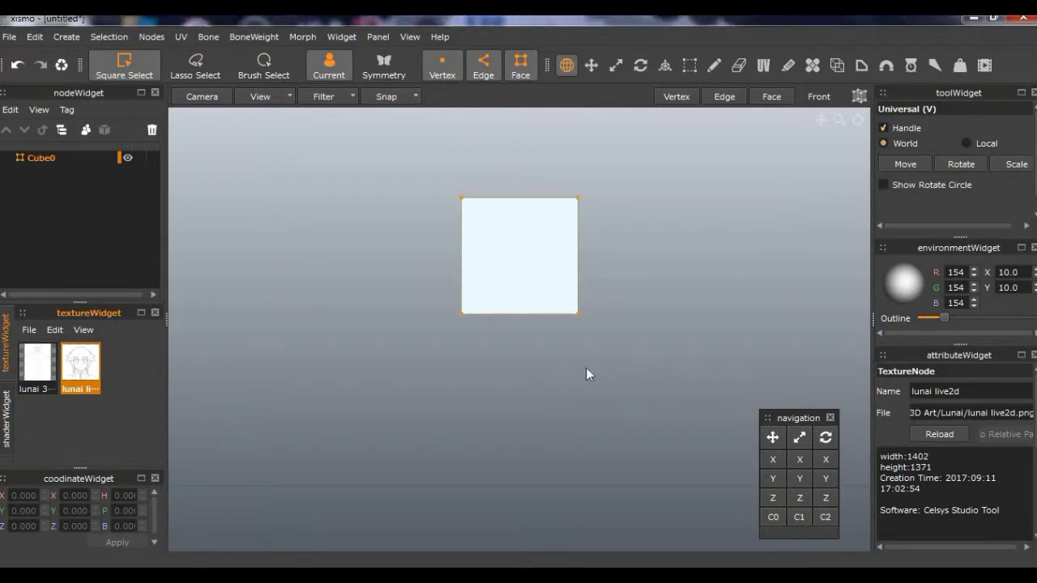
pyautogui.moveTo(586, 368); pyautogui.dragTo(569, 374, button='right')
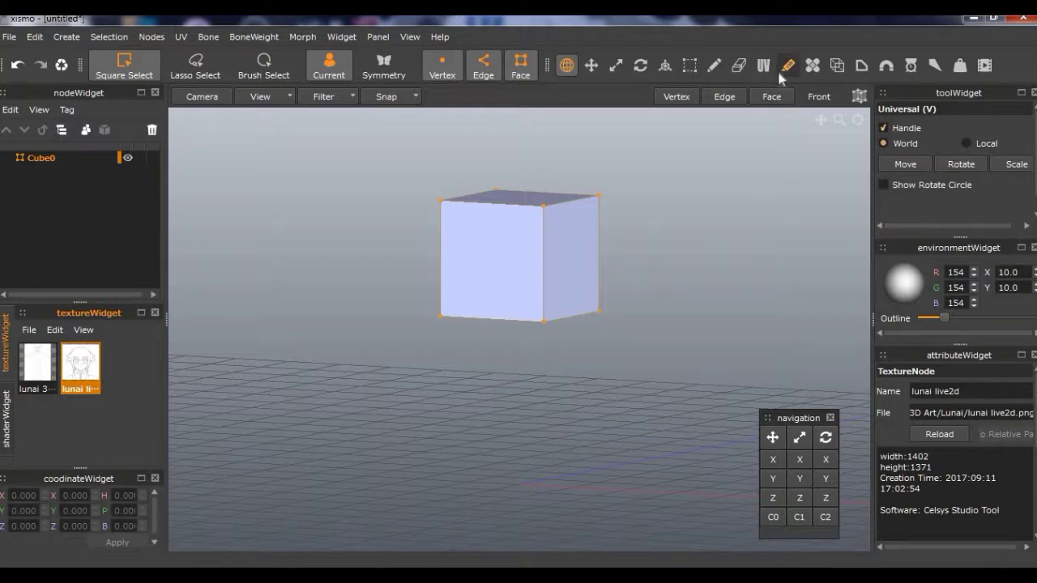
# - Erase the cube's front, right, top and bottom faces, keeping only the back and left faces
pyautogui.click(737, 67)
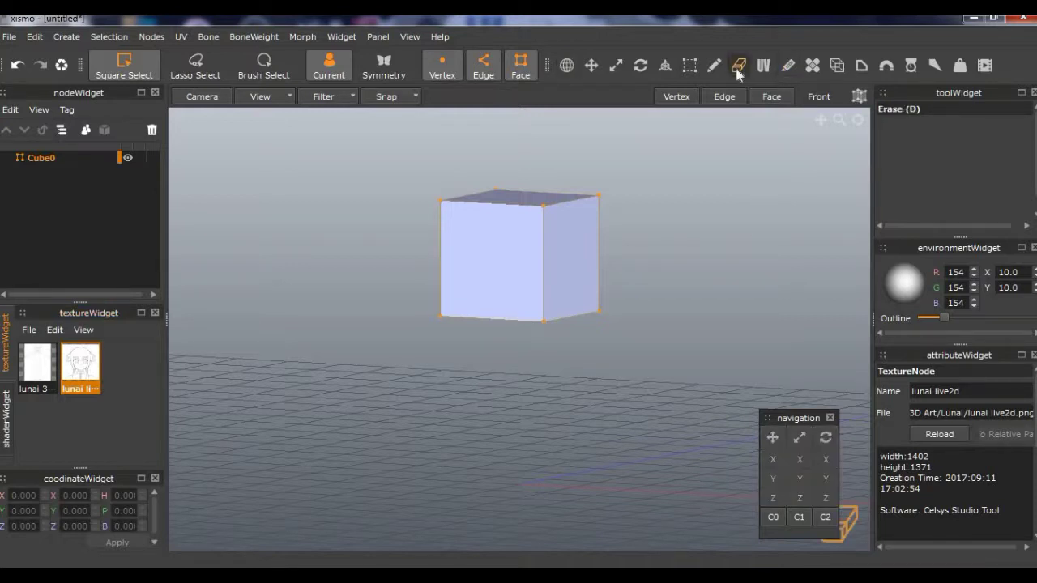
pyautogui.click(502, 260)
pyautogui.click(562, 271)
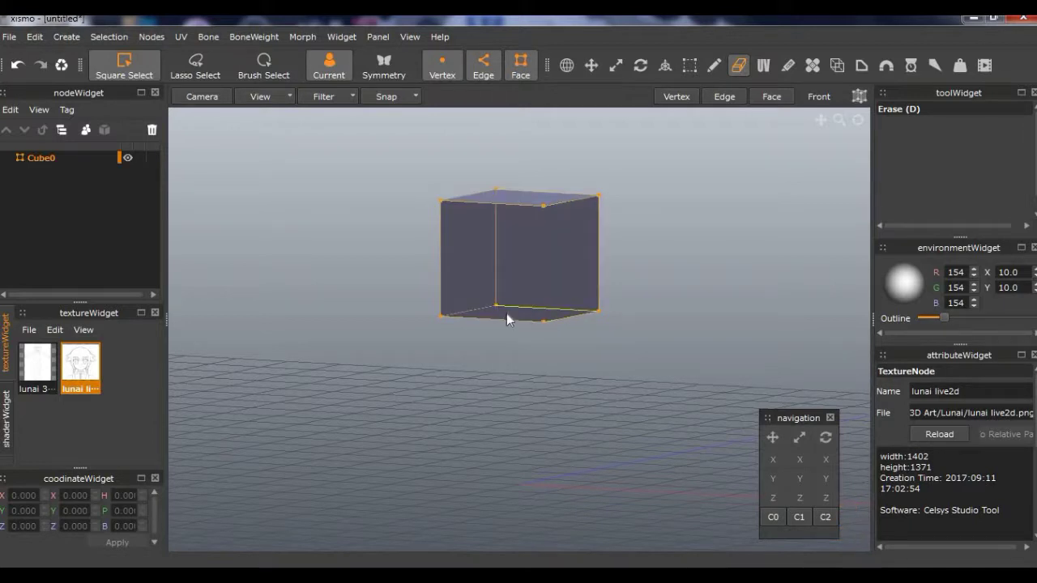
pyautogui.moveTo(512, 316); pyautogui.dragTo(512, 335, button='right')
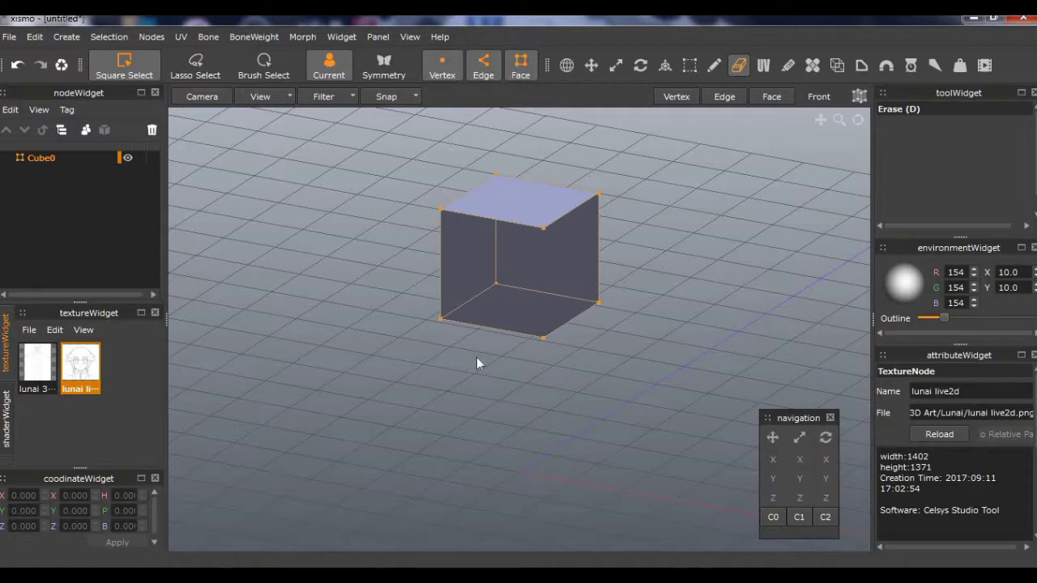
pyautogui.moveTo(513, 316)
pyautogui.mouseDown(button='right')
pyautogui.moveTo(537, 301)
pyautogui.moveTo(493, 320)
pyautogui.moveTo(511, 299)
pyautogui.moveTo(554, 297)
pyautogui.moveTo(530, 314)
pyautogui.mouseUp(button='right')
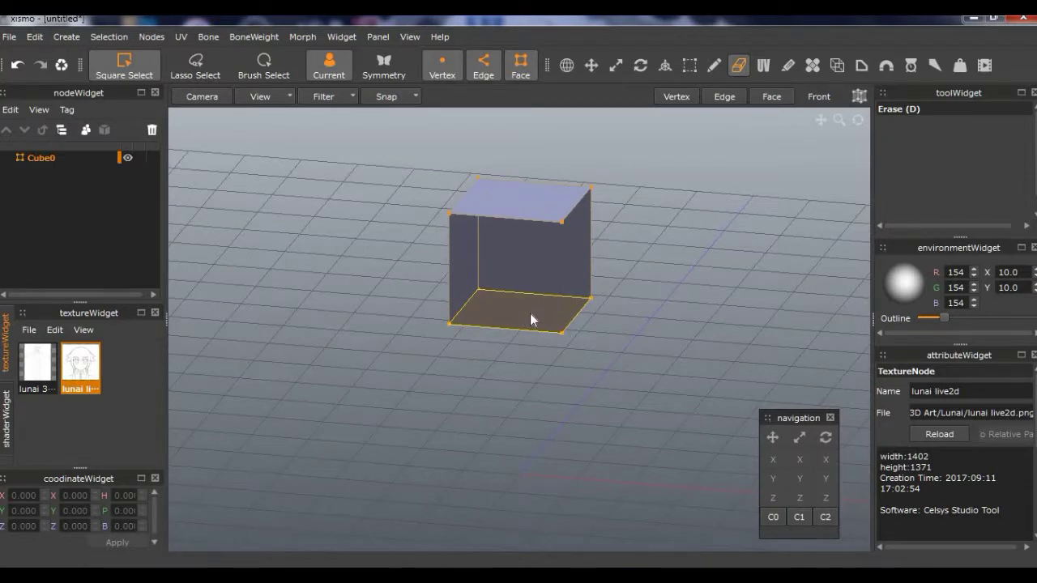
pyautogui.moveTo(521, 169); pyautogui.dragTo(519, 126, button='right')
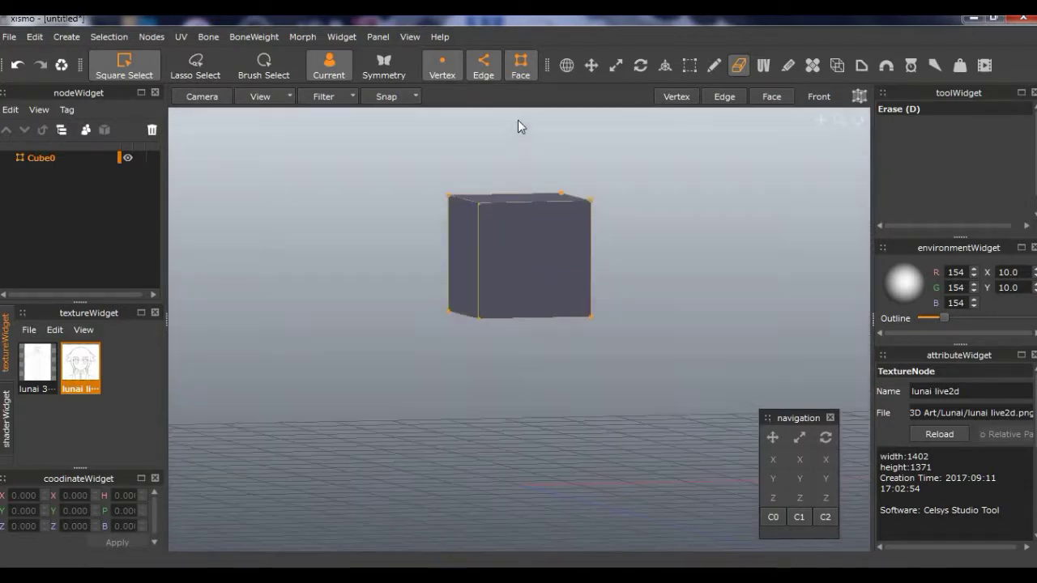
pyautogui.moveTo(483, 292); pyautogui.dragTo(472, 318, button='right')
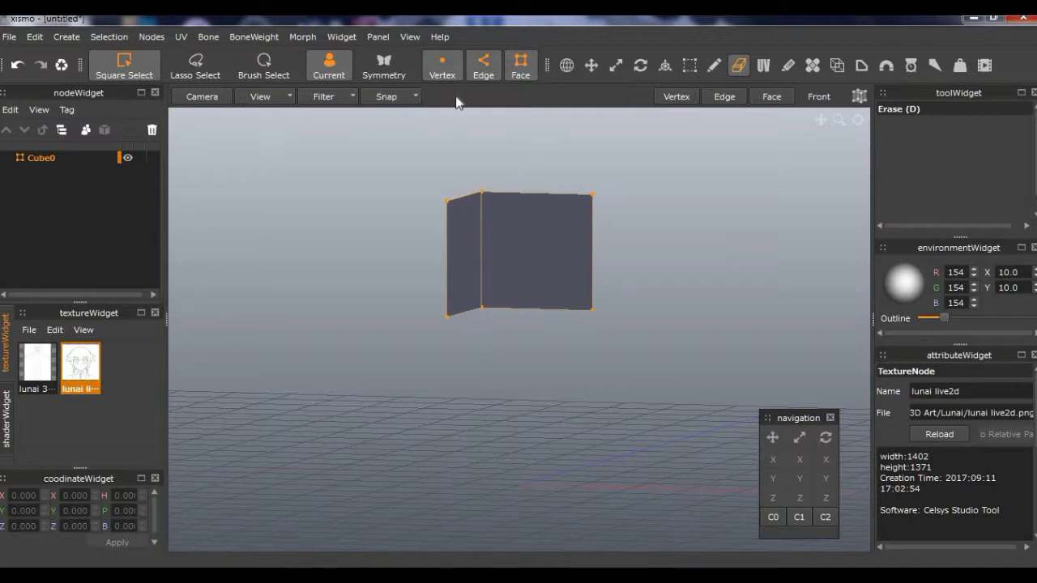
# - Separate all vertices of the two remaining faces with Separate Vertex so they become independent planes
pyautogui.click(567, 66)
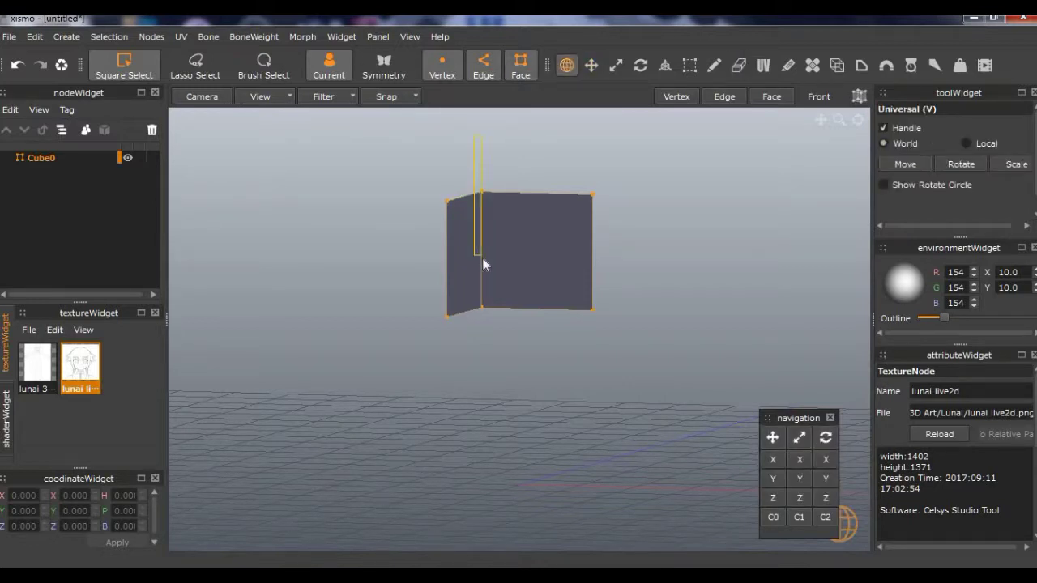
pyautogui.click(496, 335)
pyautogui.moveTo(423, 137); pyautogui.dragTo(644, 383)
pyautogui.click(107, 38)
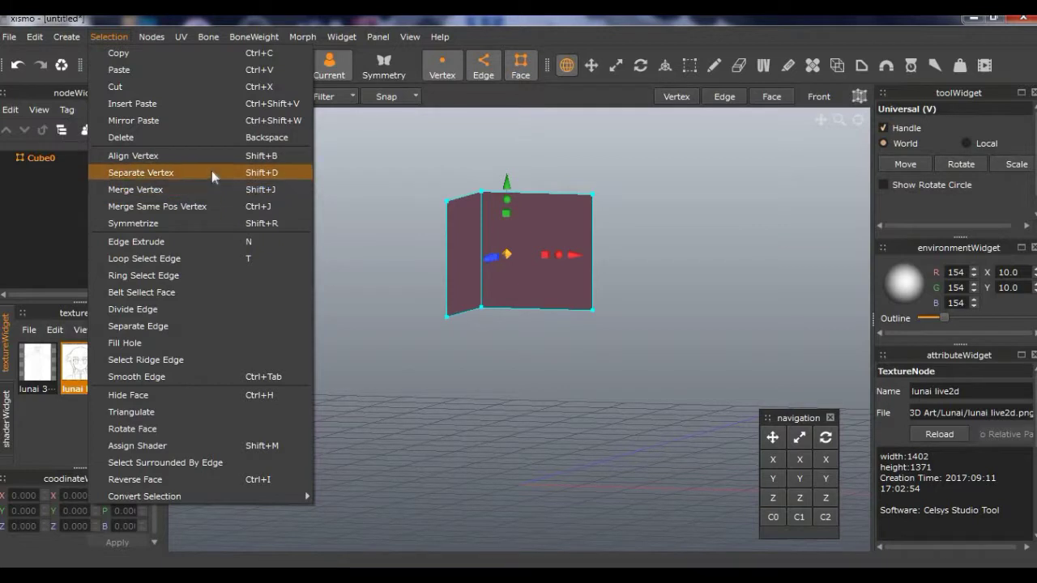
pyautogui.click(172, 170)
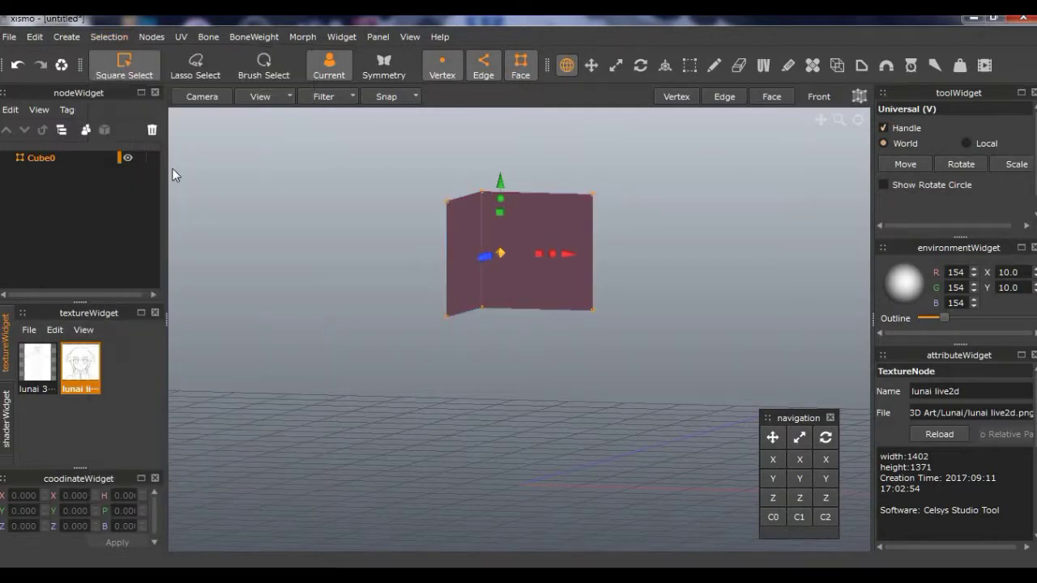
# - Try to move the left face away from the back face along the X axis, undo the move and deselect everything
pyautogui.moveTo(402, 151); pyautogui.dragTo(546, 369)
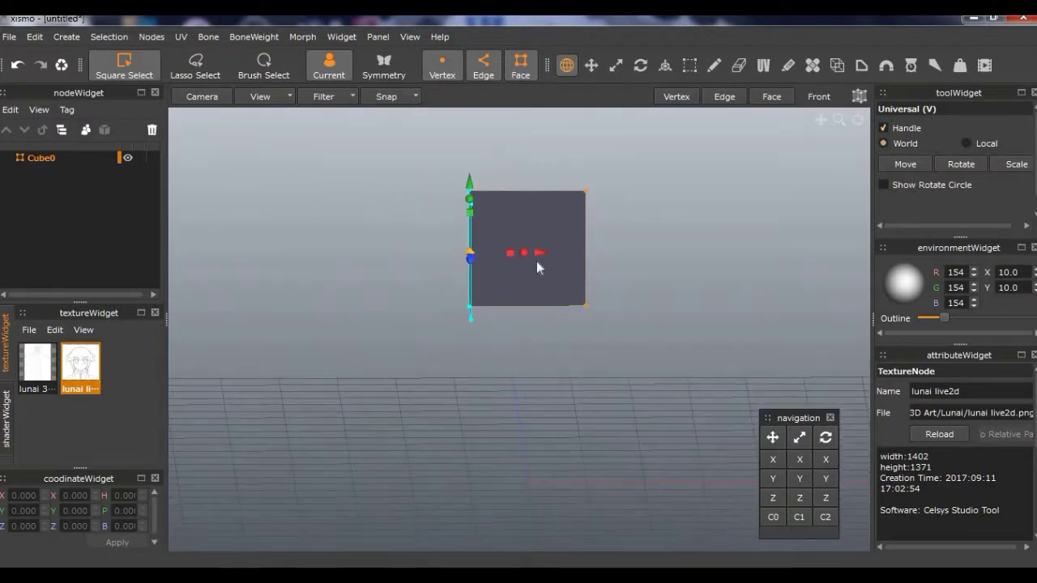
pyautogui.moveTo(537, 251); pyautogui.dragTo(502, 254)
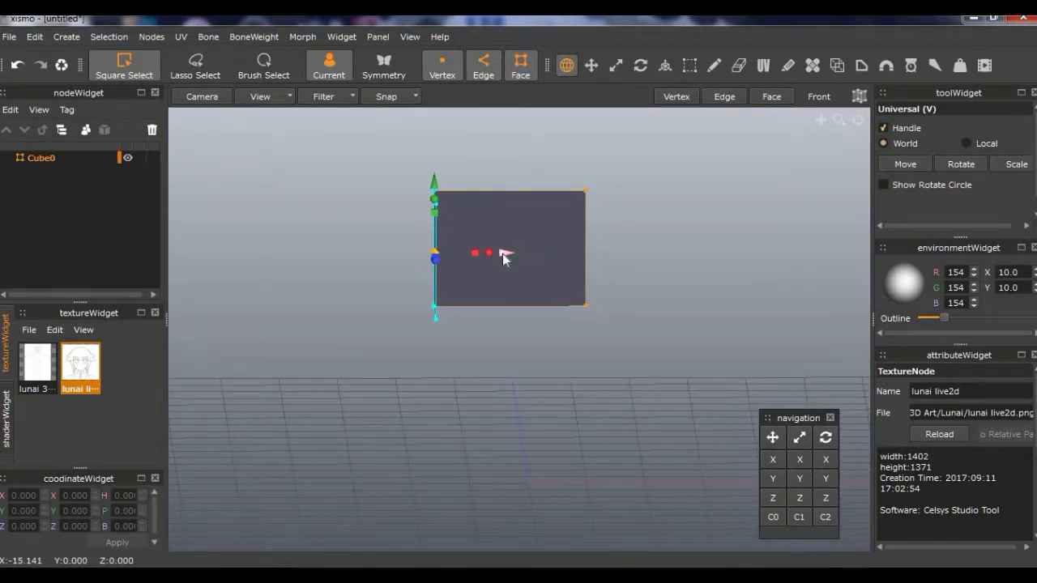
pyautogui.hotkey('ctrl', 'z')
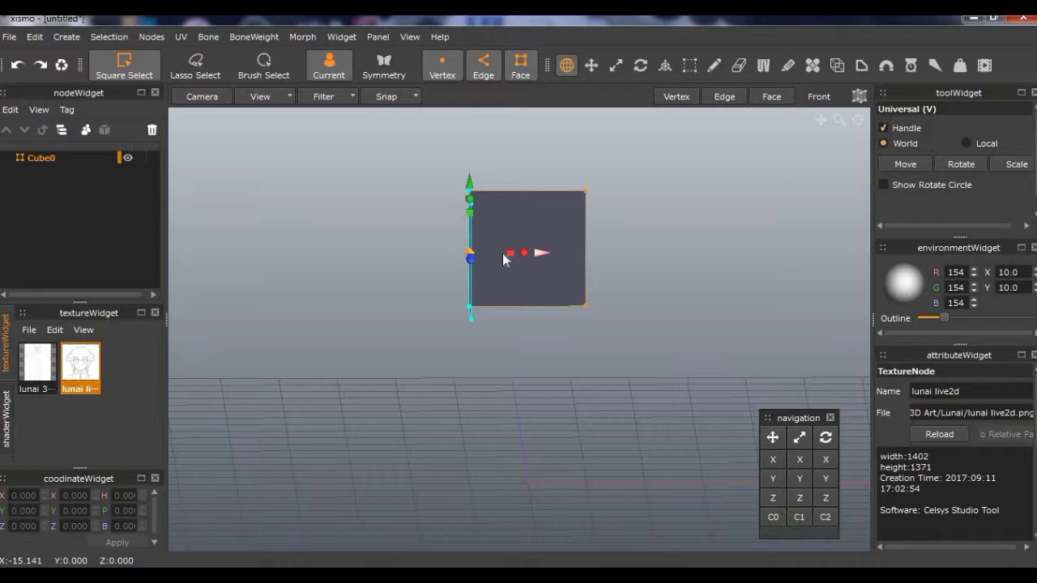
pyautogui.keyDown('alt'); pyautogui.moveTo(514, 410); pyautogui.dragTo(465, 411); pyautogui.keyUp('alt')
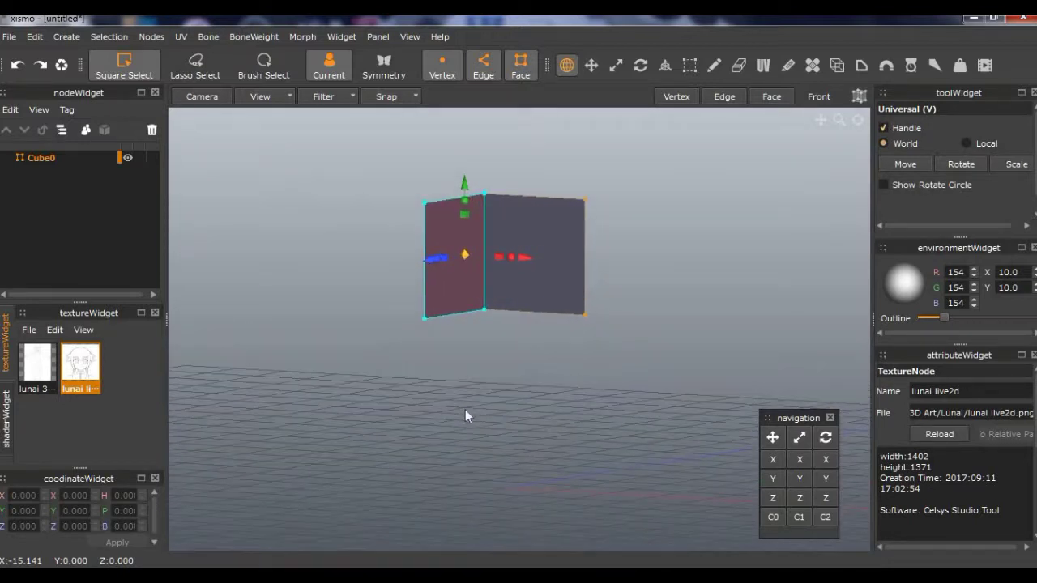
pyautogui.keyDown('alt'); pyautogui.moveTo(491, 346); pyautogui.dragTo(505, 260); pyautogui.keyUp('alt')
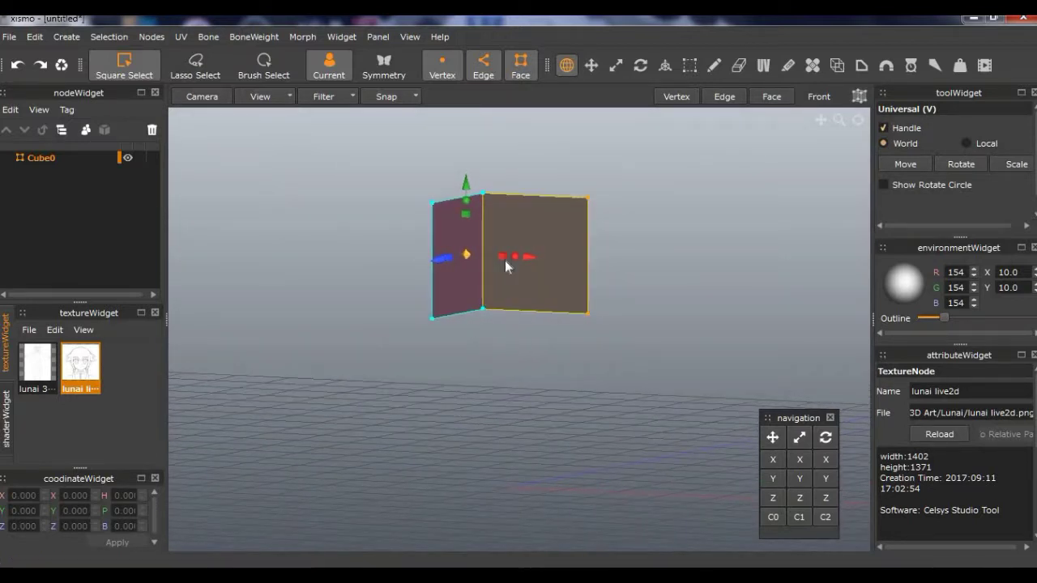
pyautogui.keyDown('alt'); pyautogui.moveTo(493, 348); pyautogui.dragTo(512, 347); pyautogui.keyUp('alt')
pyautogui.click(509, 346)
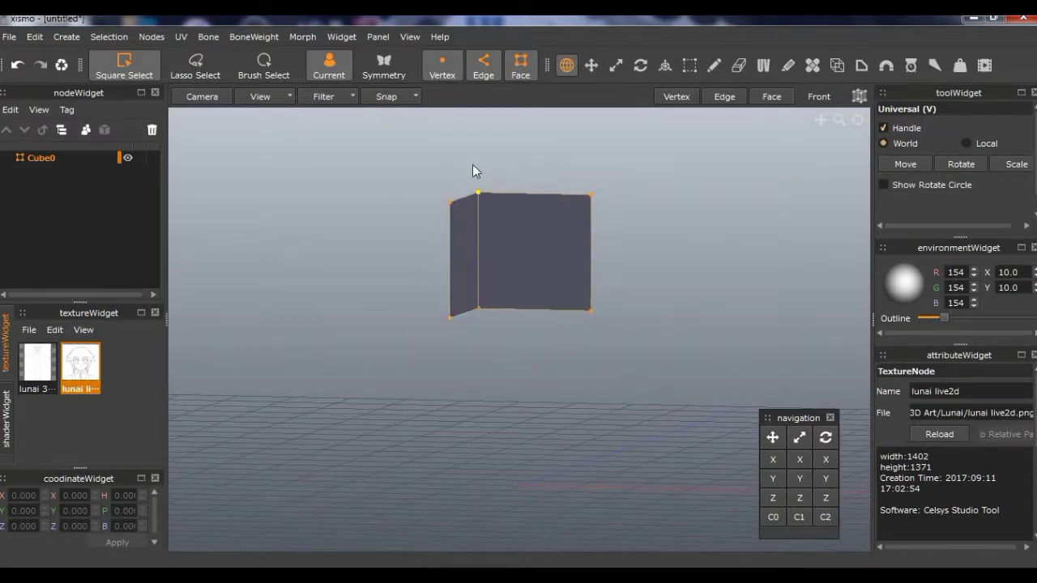
# - Separate the vertices of the vertical edge shared by the left and back faces
pyautogui.moveTo(470, 160); pyautogui.dragTo(494, 313)
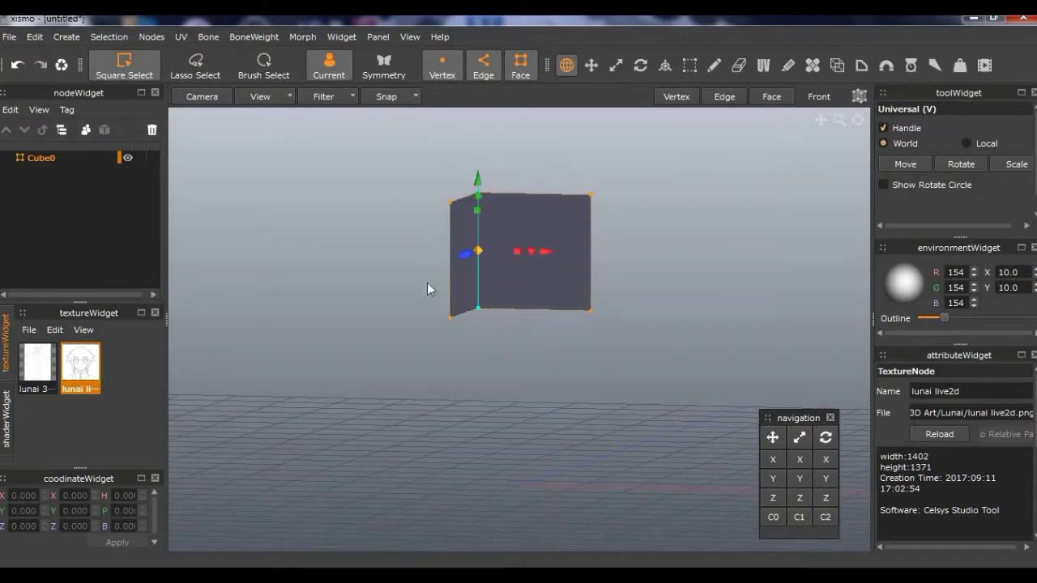
pyautogui.click(106, 36)
pyautogui.click(151, 175)
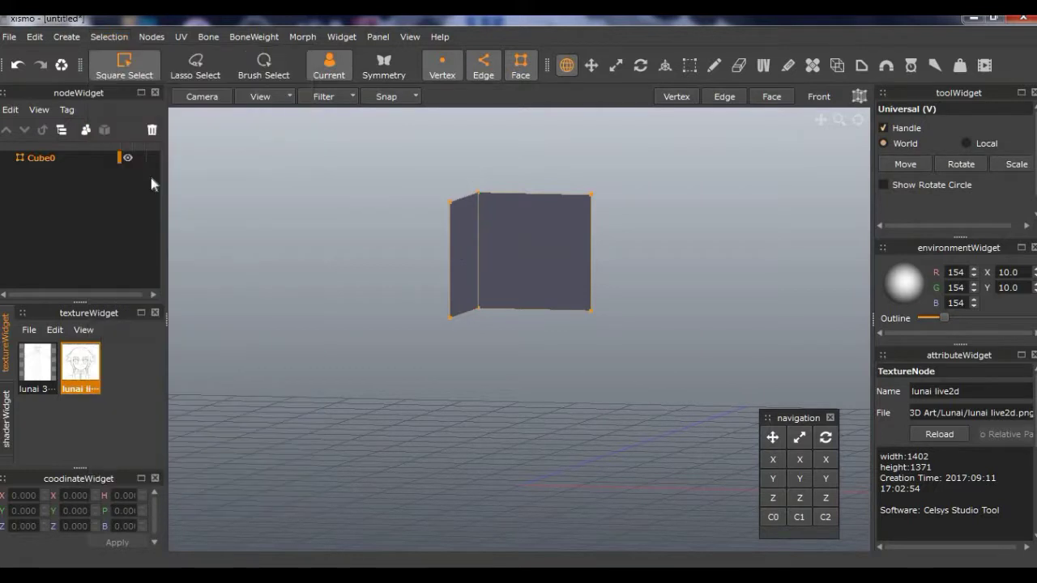
# - Try to shift the left face about -5.7 units along X and clear the selection
pyautogui.moveTo(434, 177); pyautogui.dragTo(495, 367)
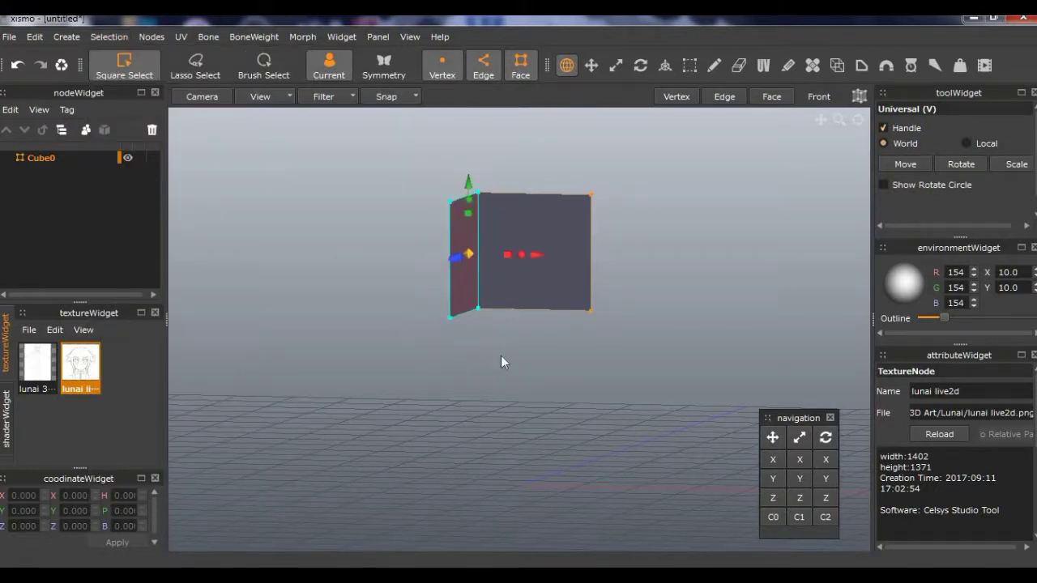
pyautogui.moveTo(537, 259)
pyautogui.mouseDown()
pyautogui.moveTo(496, 257)
pyautogui.moveTo(522, 257)
pyautogui.mouseUp()
pyautogui.click(517, 371)
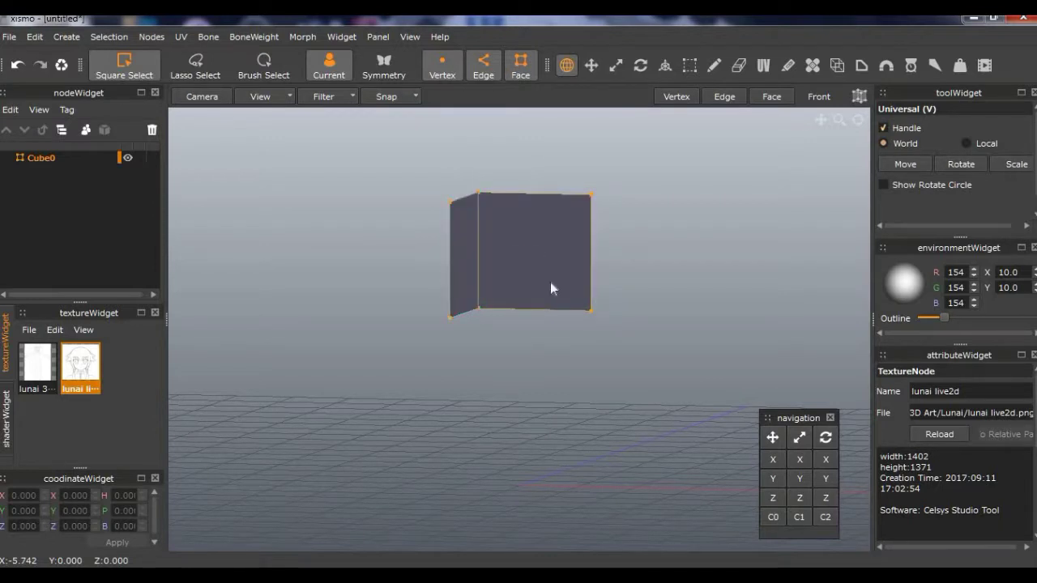
# - Try to pull the top vertex of the shared edge away from the corner, undo it and select the bottom vertex
pyautogui.moveTo(462, 171); pyautogui.dragTo(510, 146, button='middle')
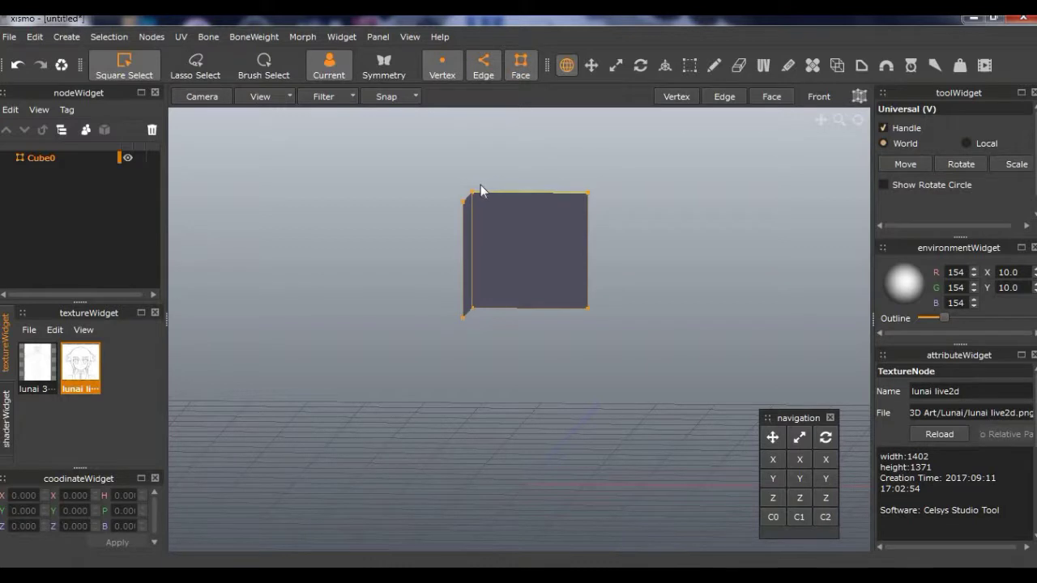
pyautogui.scroll(5, 491, 194)
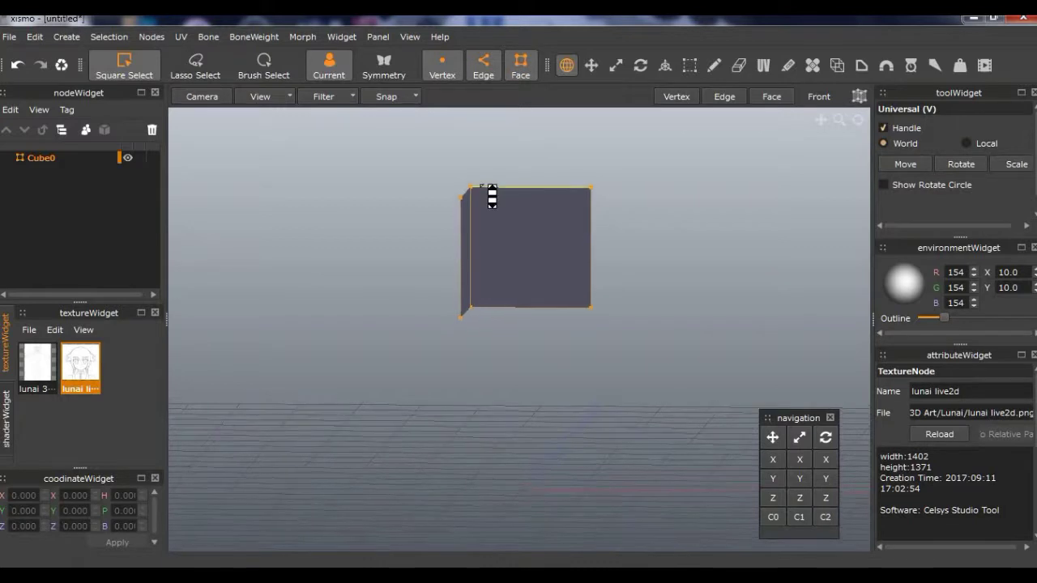
pyautogui.click(773, 517)
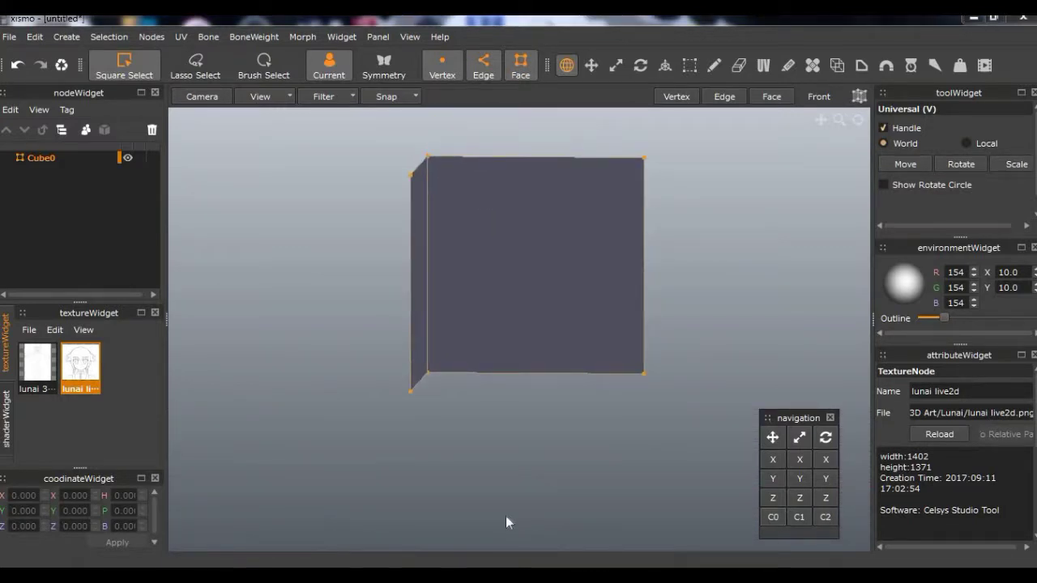
pyautogui.click(436, 243)
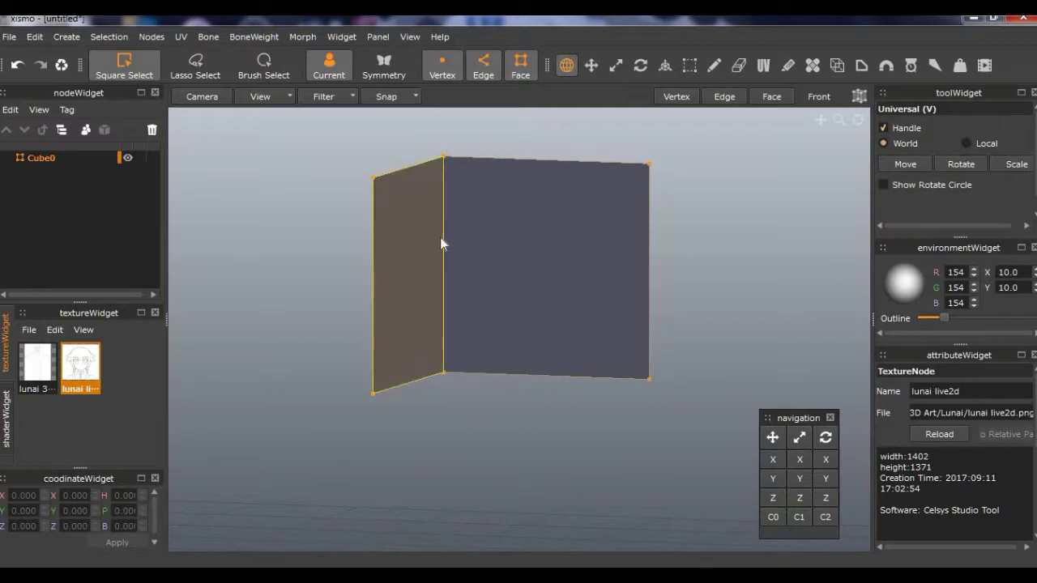
pyautogui.click(443, 156)
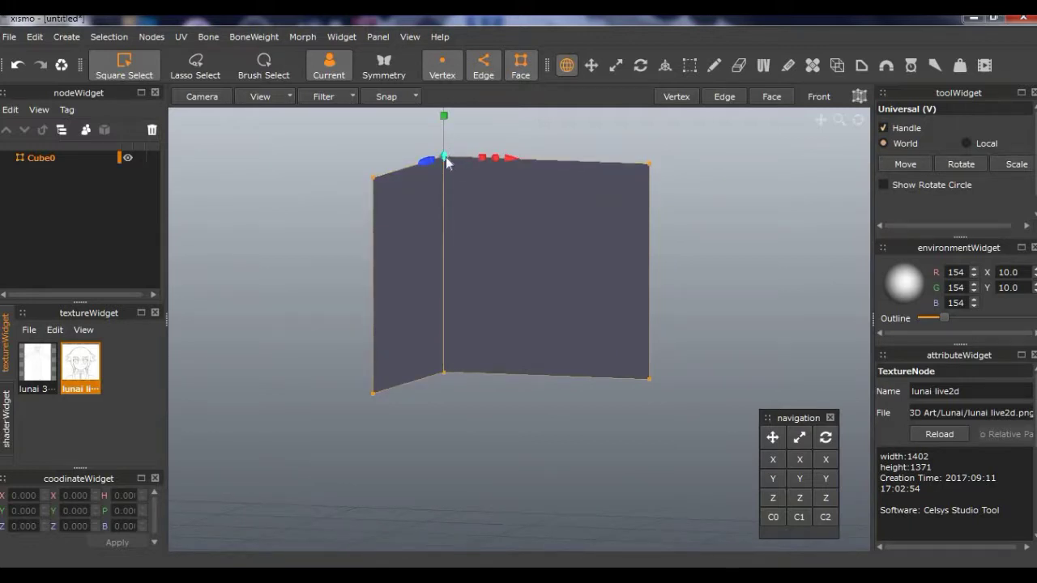
pyautogui.moveTo(446, 158); pyautogui.dragTo(418, 164)
pyautogui.hotkey('ctrl', 'z')
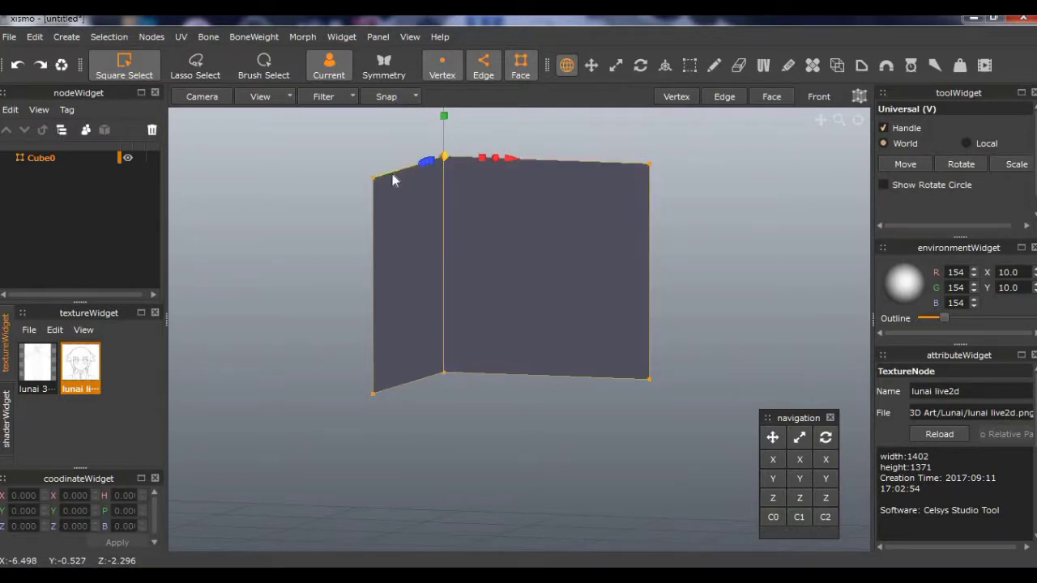
pyautogui.click(443, 371)
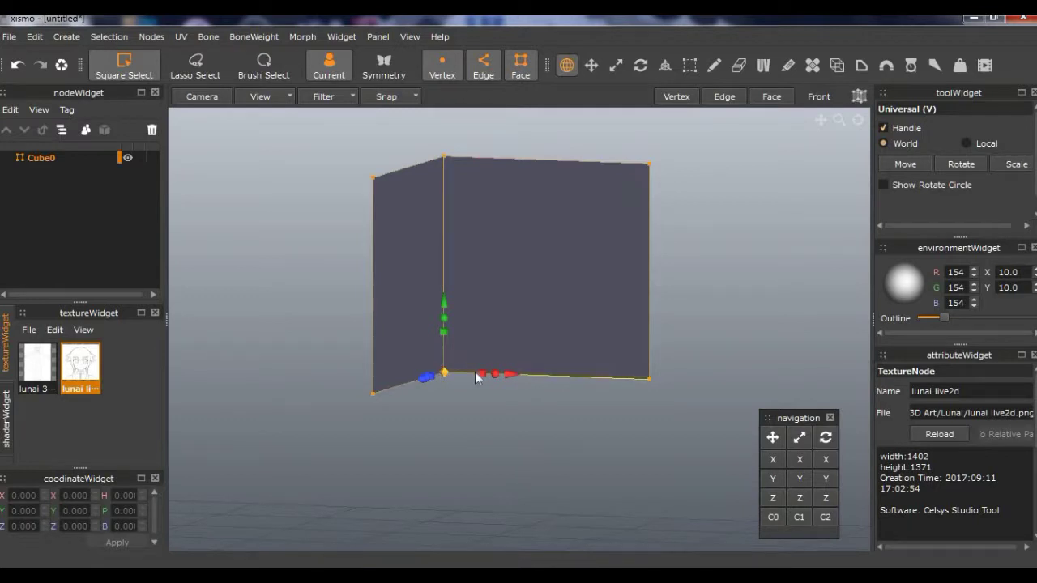
# - Try to move the left face's vertices about -15.9 units along X, and undo the moves
pyautogui.moveTo(349, 123); pyautogui.dragTo(445, 400)
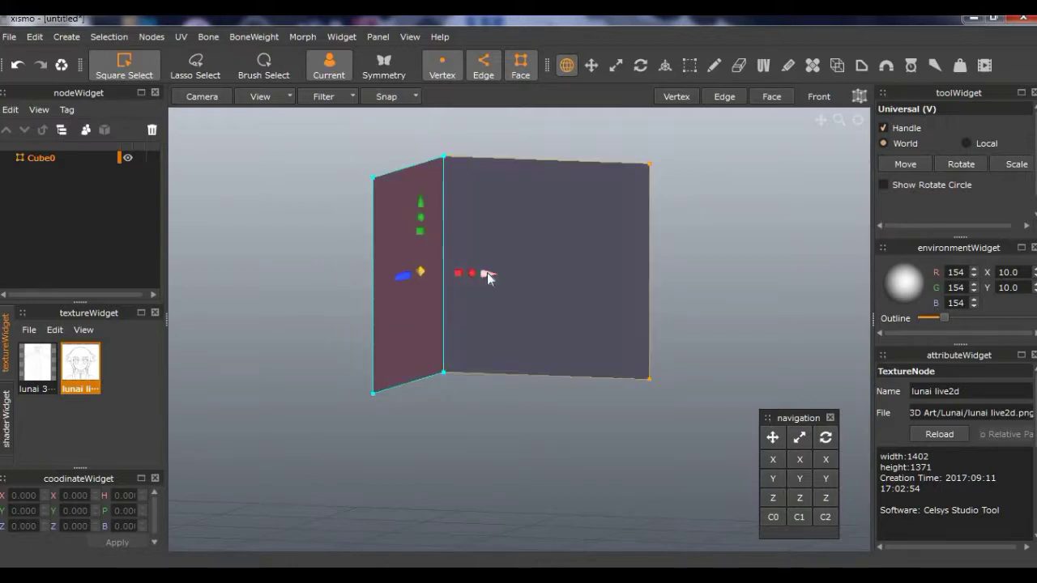
pyautogui.moveTo(487, 273); pyautogui.dragTo(415, 269)
pyautogui.hotkey('ctrl', 'z')
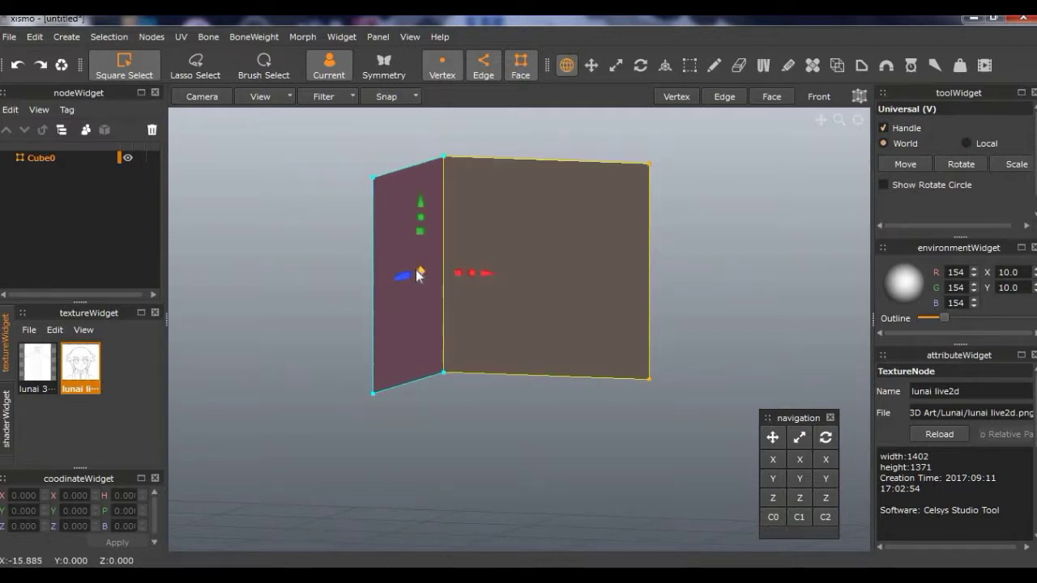
pyautogui.click(319, 148)
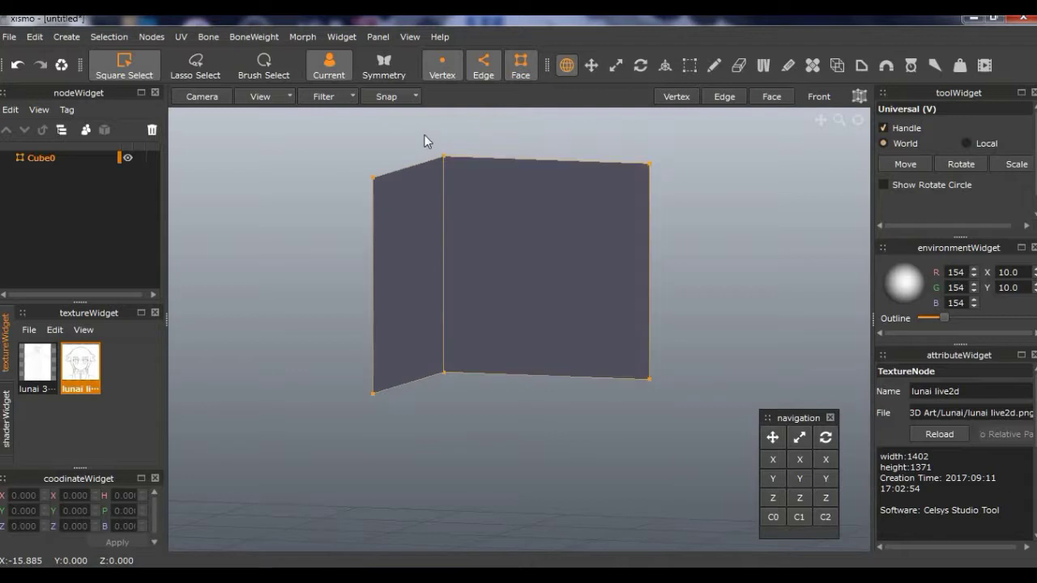
pyautogui.hotkey('ctrl', 'z')
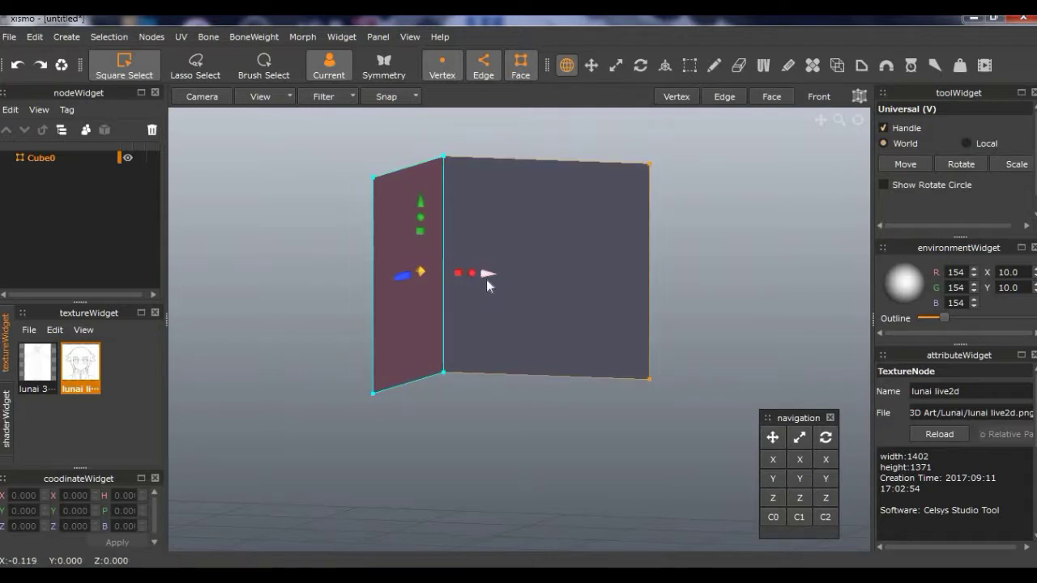
pyautogui.hotkey('ctrl', 'z')
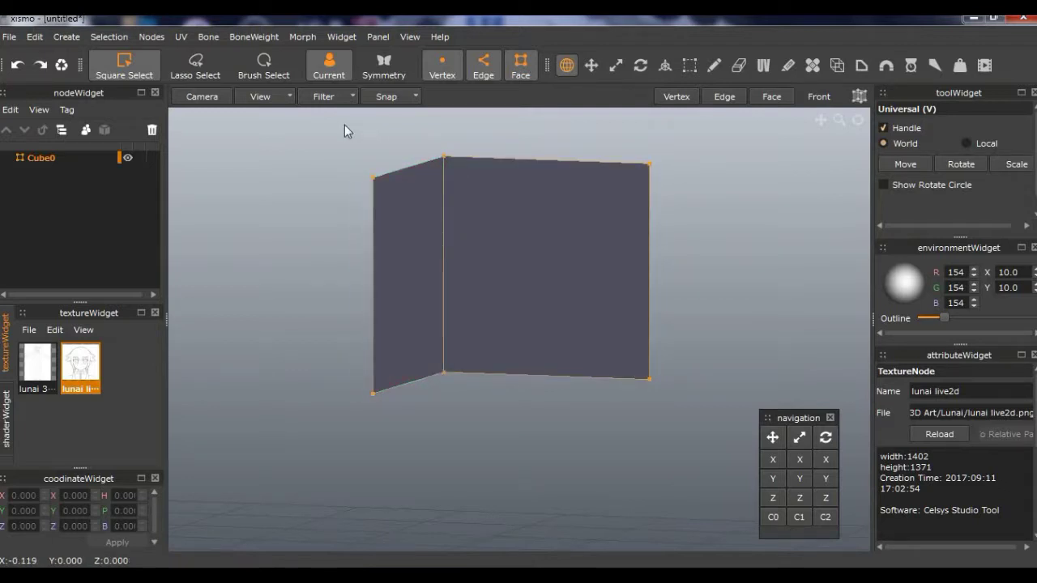
# - Move the left plane about -23.8 units along X, away from the back plane, and deselect it
pyautogui.moveTo(344, 124); pyautogui.dragTo(444, 412)
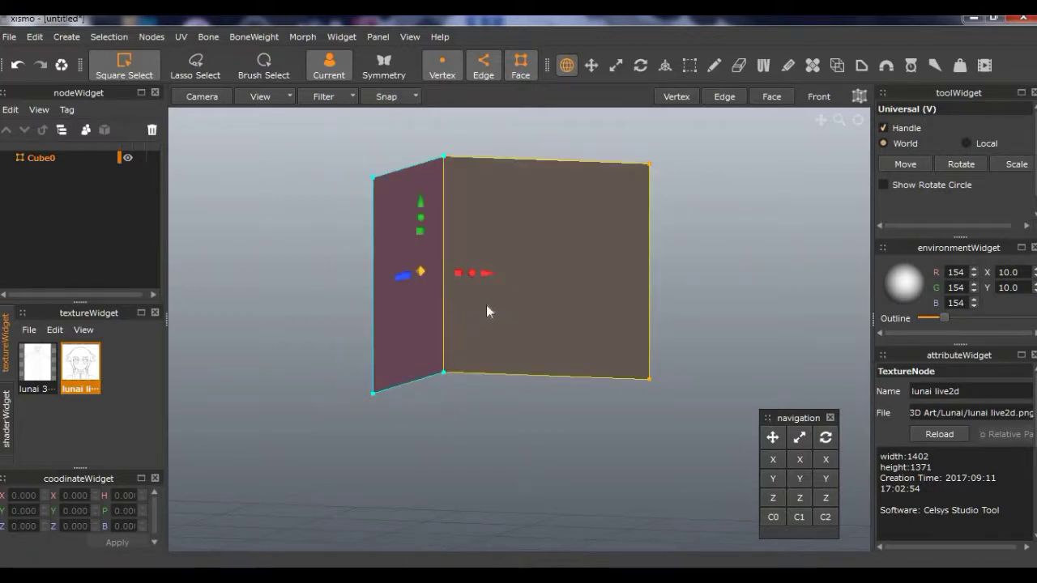
pyautogui.press('f')
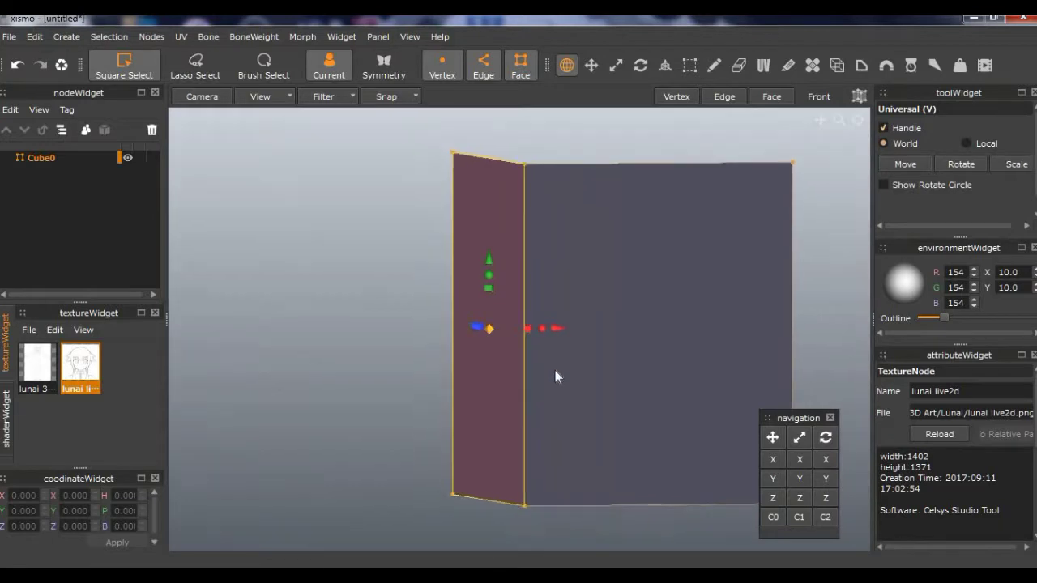
pyautogui.moveTo(557, 331); pyautogui.dragTo(393, 338)
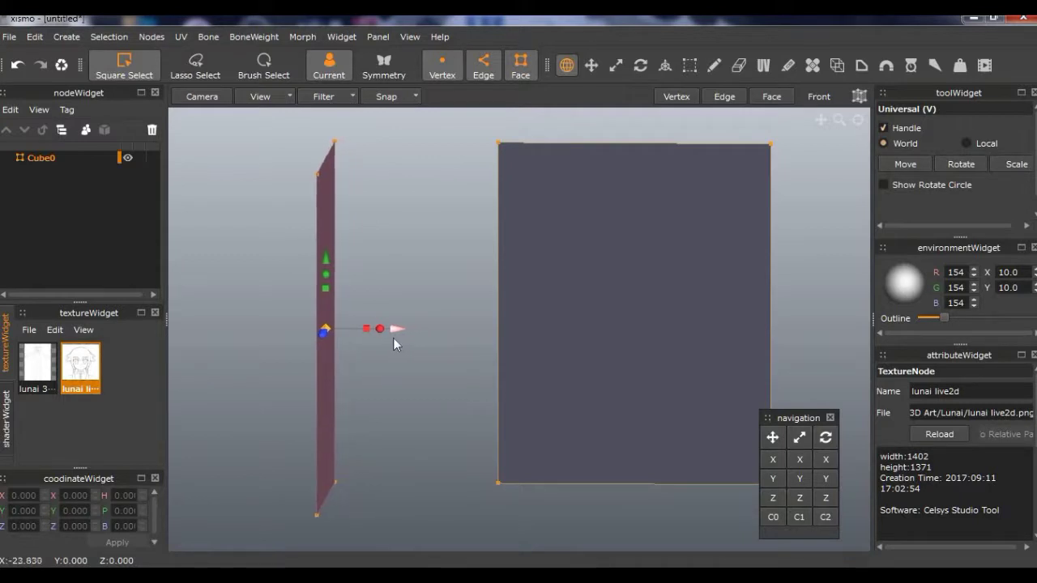
pyautogui.click(446, 377)
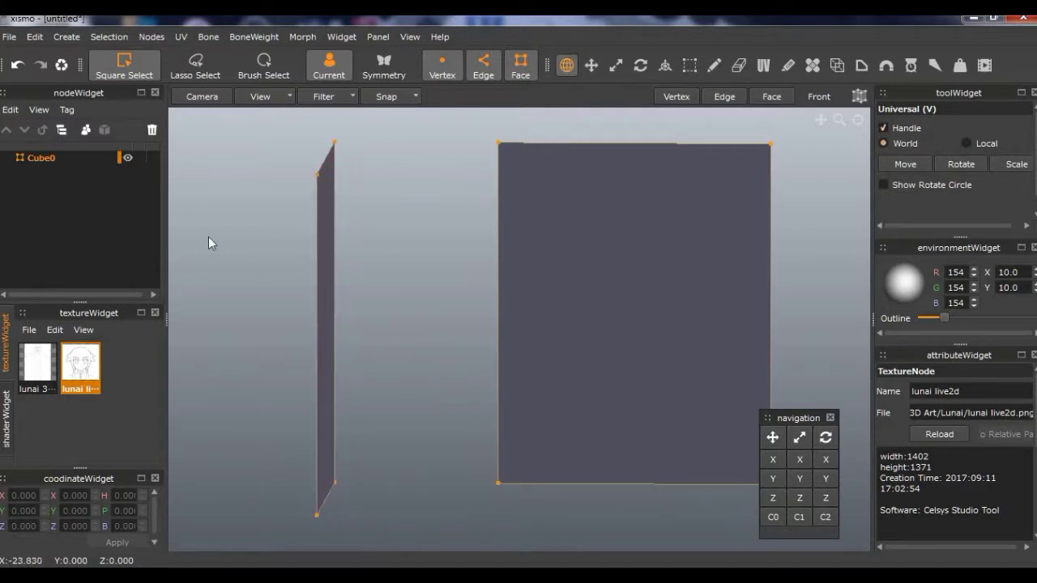
# - Select the back plane and create a new shader node
pyautogui.moveTo(409, 382); pyautogui.dragTo(444, 379, button='right')
pyautogui.scroll(-4, 352, 386)
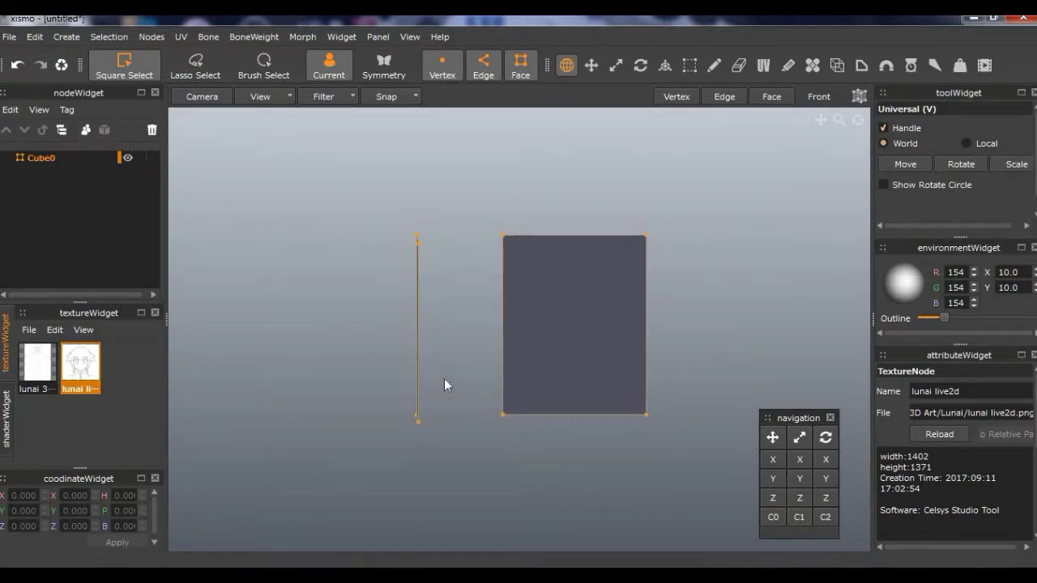
pyautogui.click(540, 375)
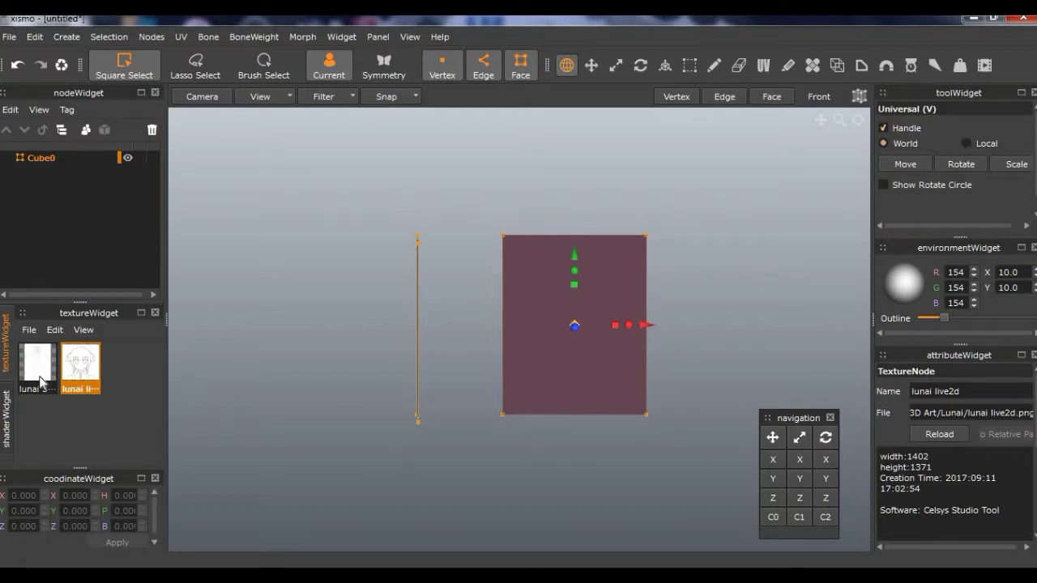
pyautogui.click(6, 432)
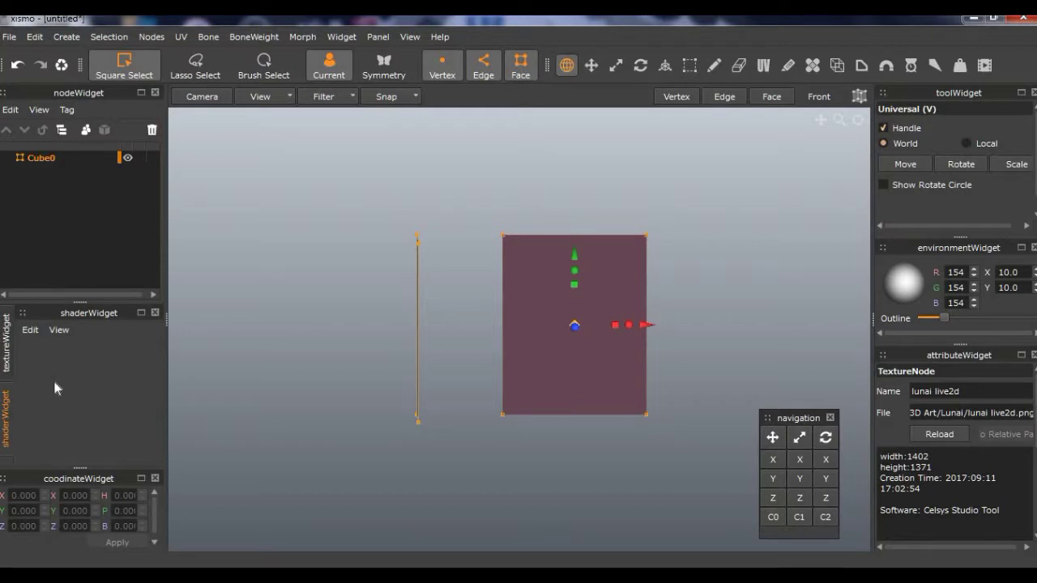
pyautogui.click(67, 36)
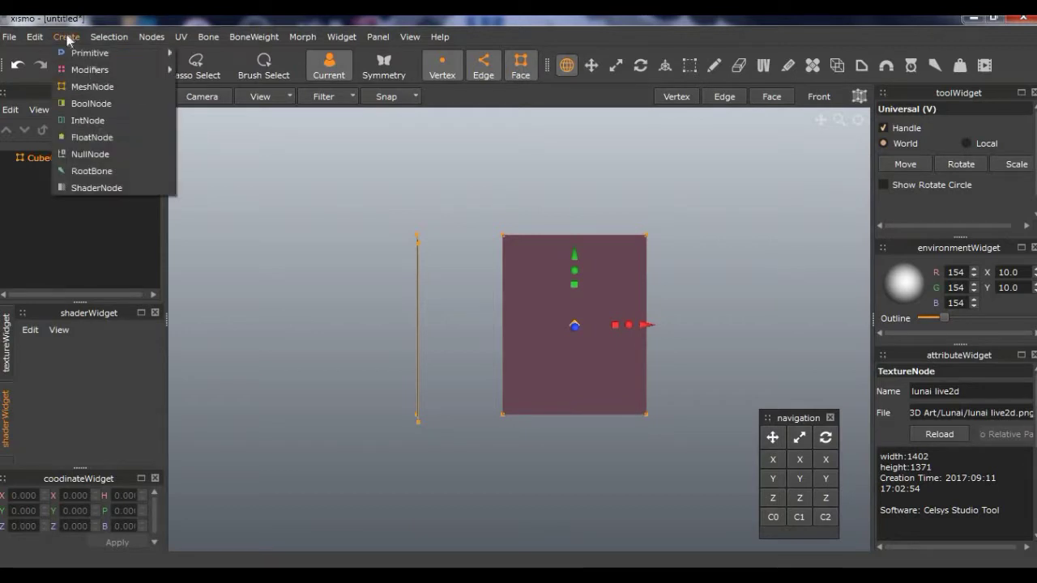
pyautogui.click(104, 189)
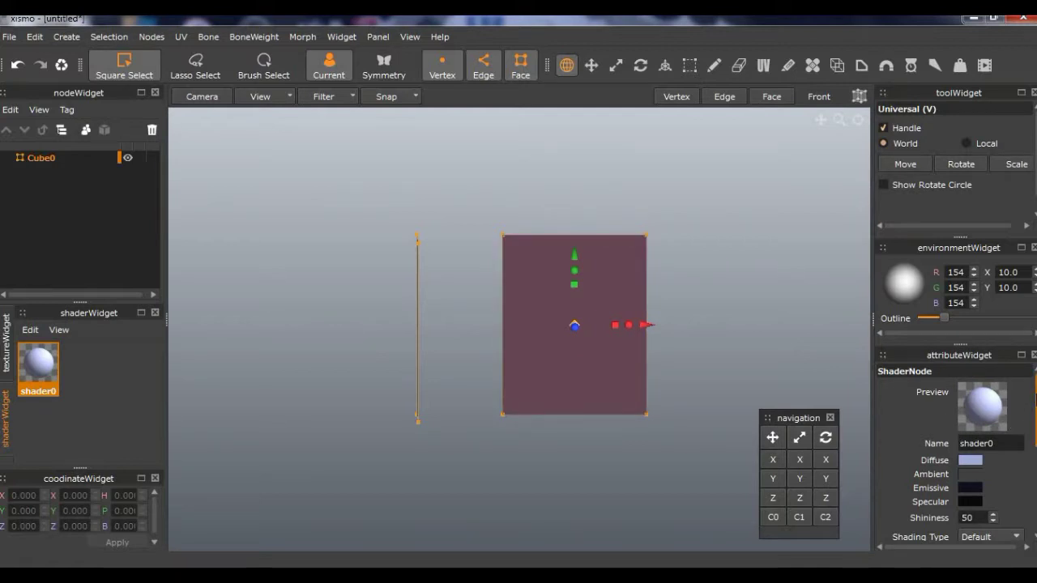
# - Set the new shader's shading type to Flat
pyautogui.moveTo(1036, 400); pyautogui.dragTo(1036, 450)
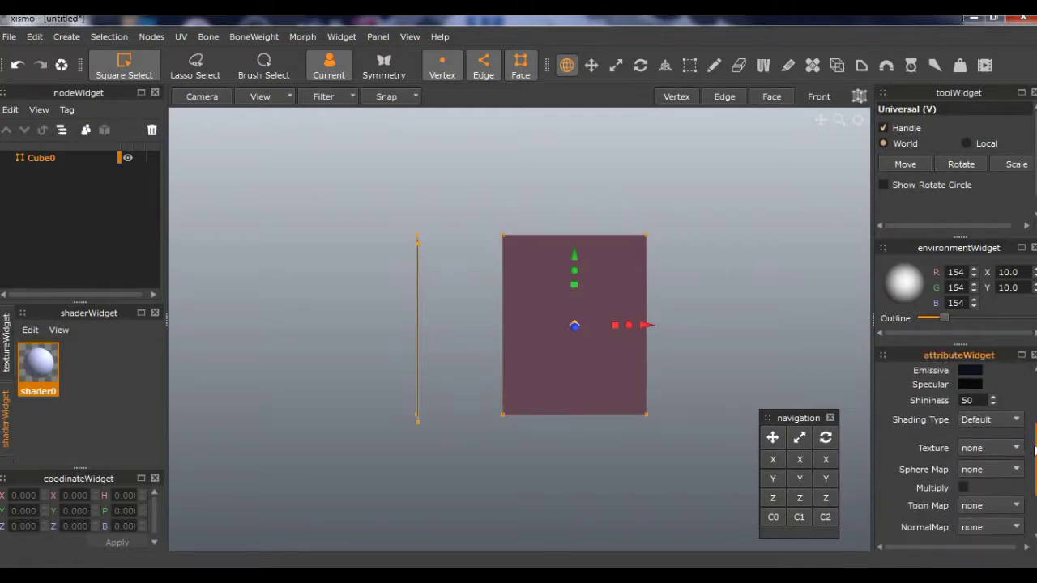
pyautogui.click(994, 416)
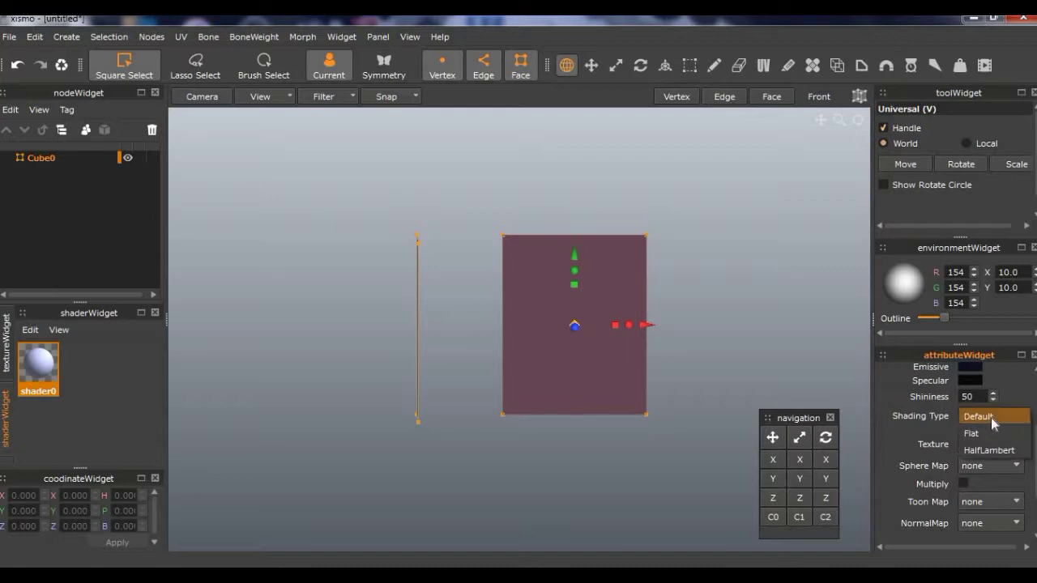
pyautogui.click(985, 435)
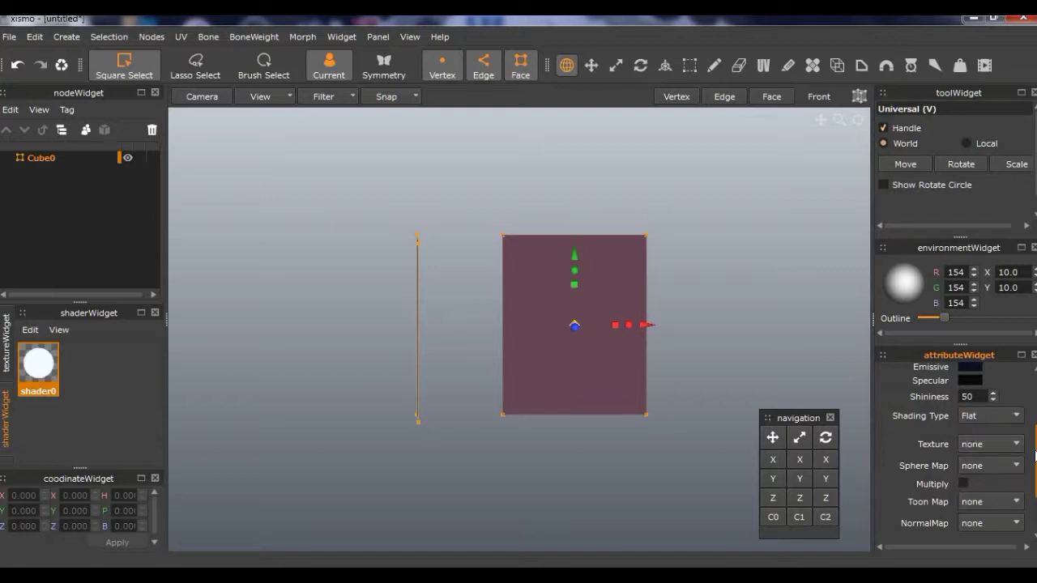
# - Set the shader's diffuse colour to pure white (255, 255, 255), and deselect the back plane
pyautogui.moveTo(1035, 453); pyautogui.dragTo(1035, 417)
pyautogui.click(964, 422)
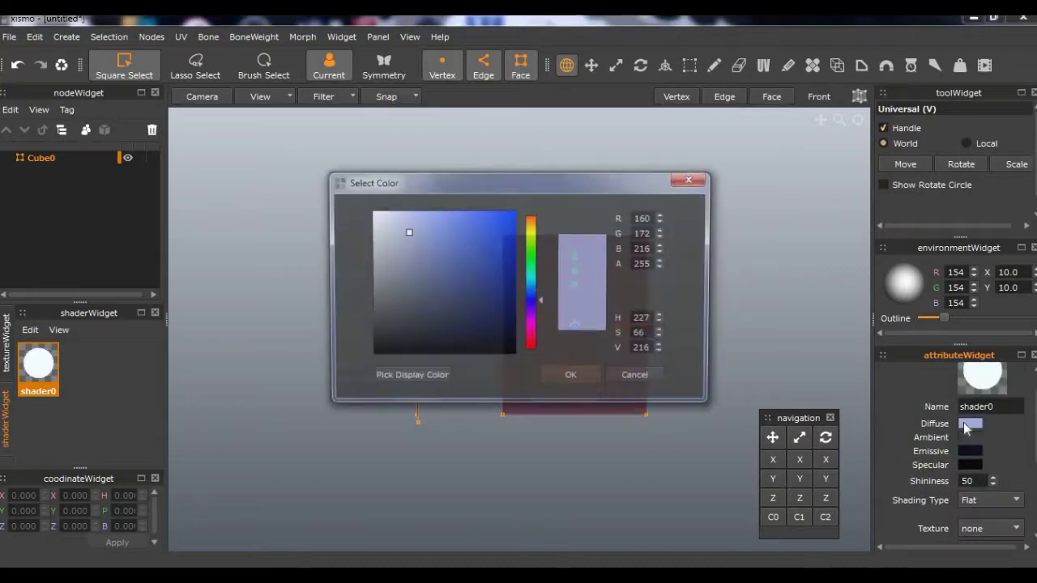
pyautogui.moveTo(406, 233); pyautogui.dragTo(341, 185)
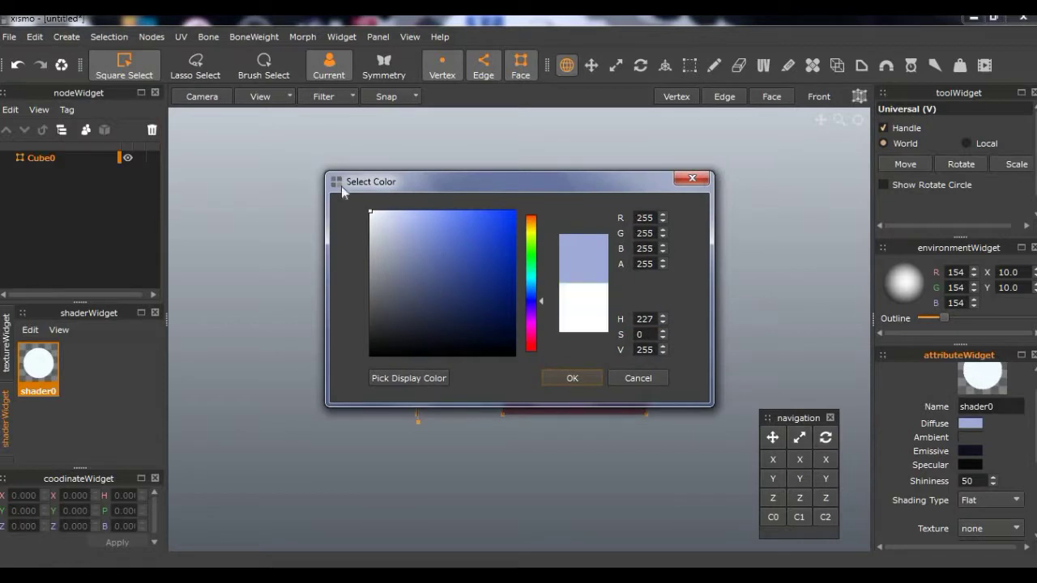
pyautogui.click(572, 375)
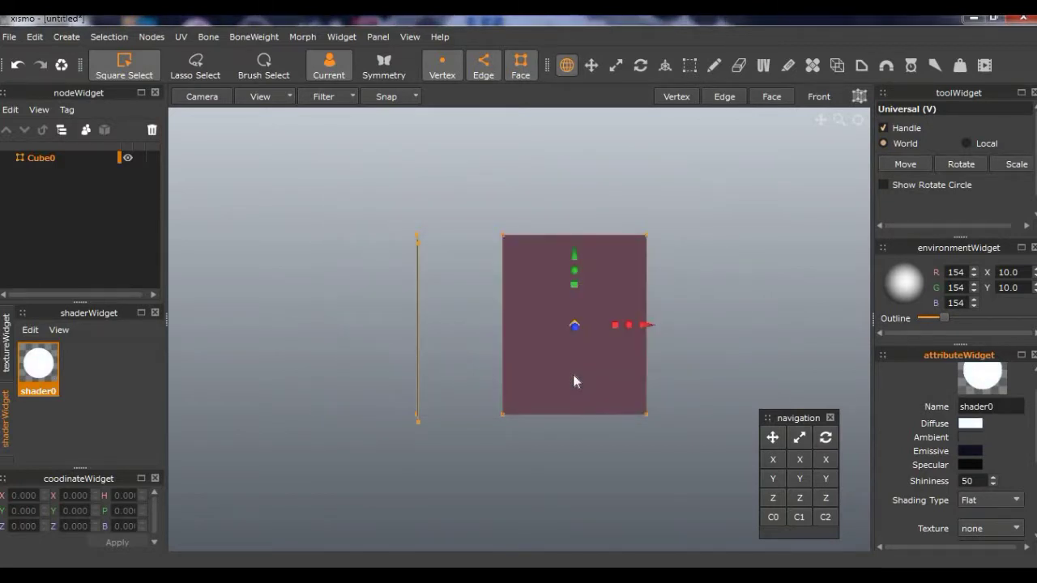
pyautogui.click(688, 407)
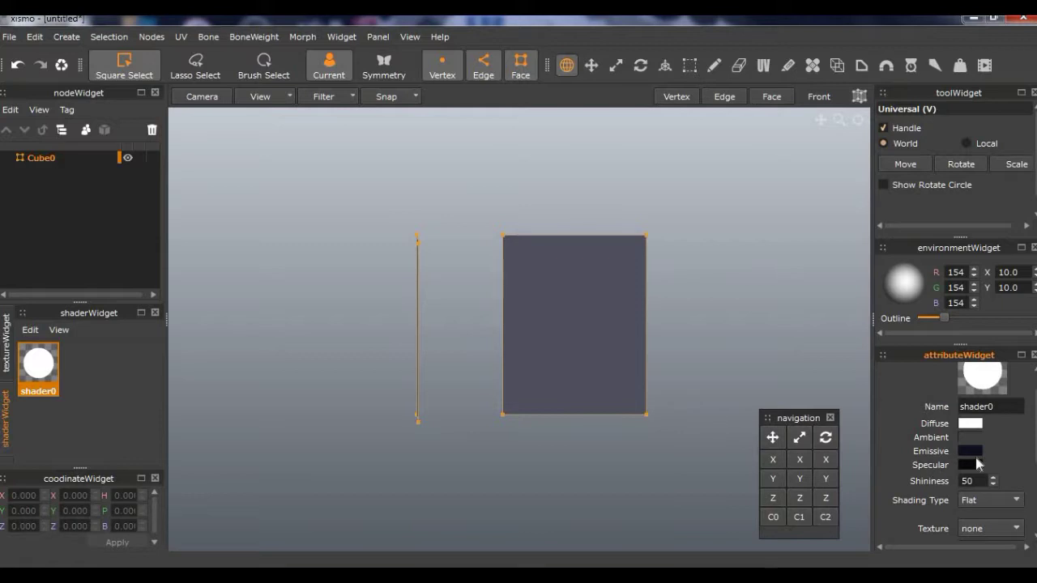
# - Assign the lunai live2d image as the shader's texture
pyautogui.scroll(-3, 988, 454)
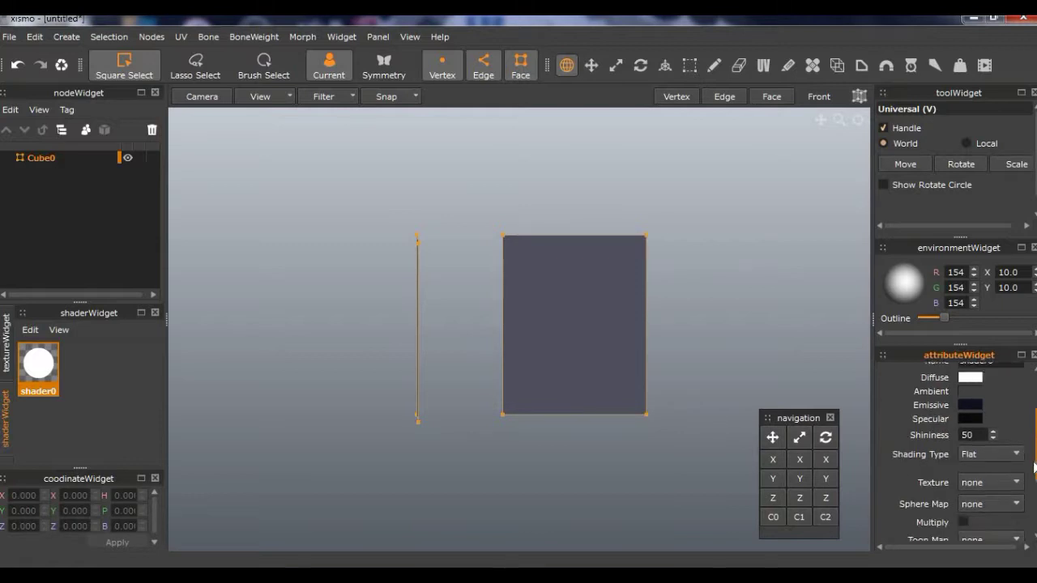
pyautogui.click(972, 437)
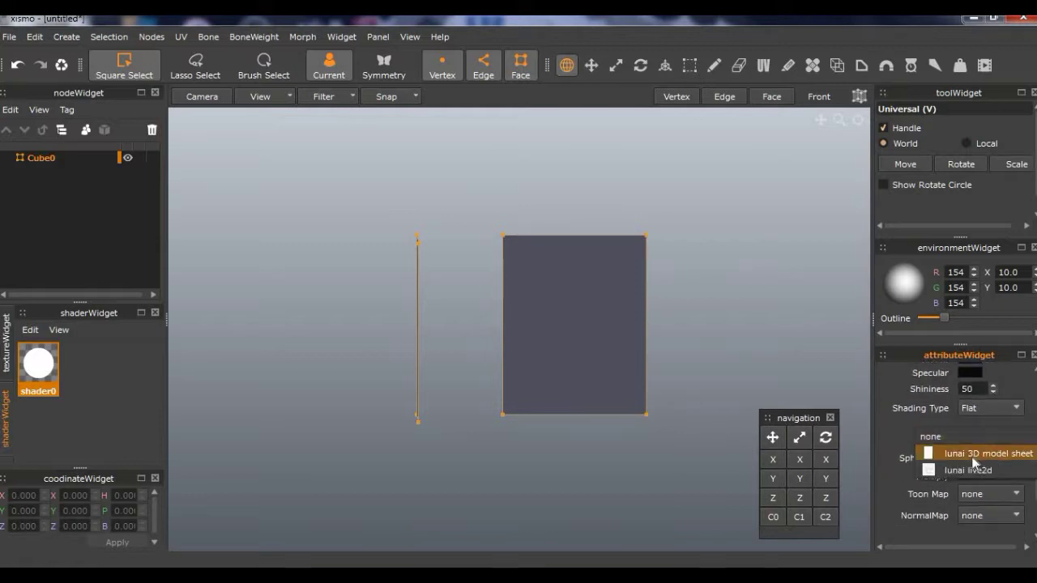
pyautogui.click(975, 472)
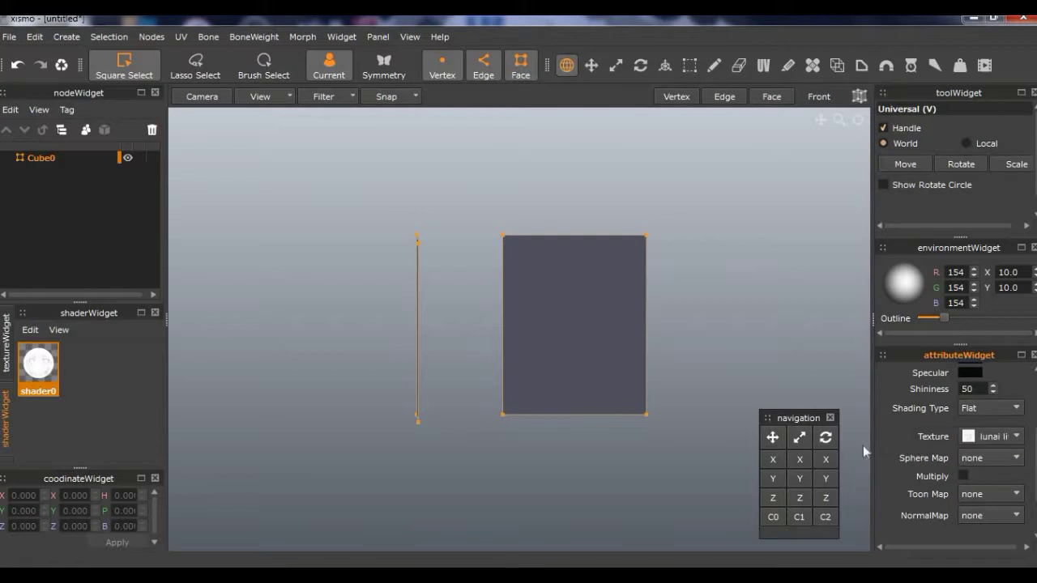
# - Try to apply the lunai live2d texture directly from the texture list onto the plane
pyautogui.moveTo(705, 473); pyautogui.dragTo(653, 465, button='right')
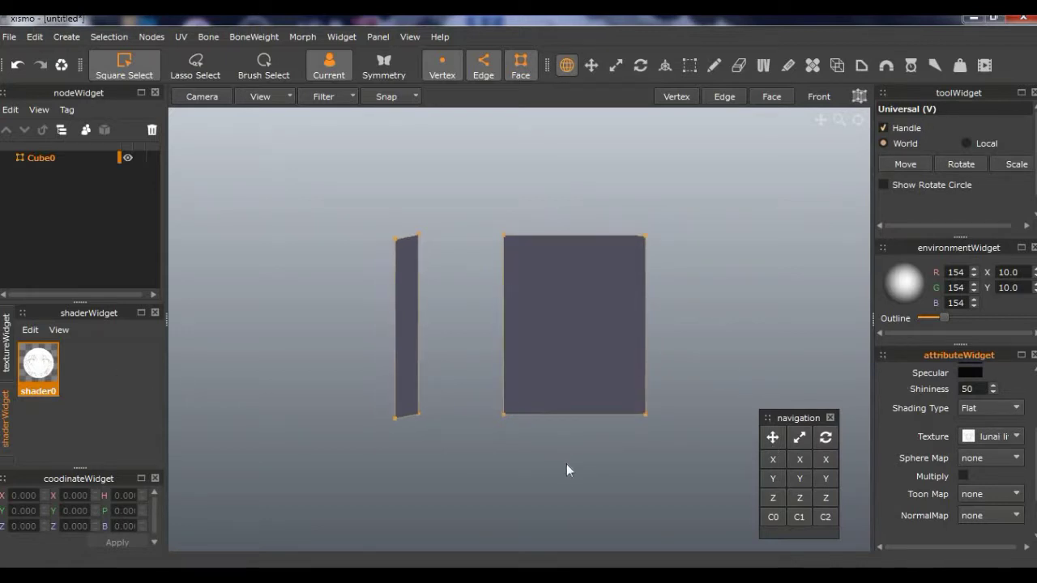
pyautogui.click(7, 365)
pyautogui.moveTo(65, 374); pyautogui.dragTo(532, 319)
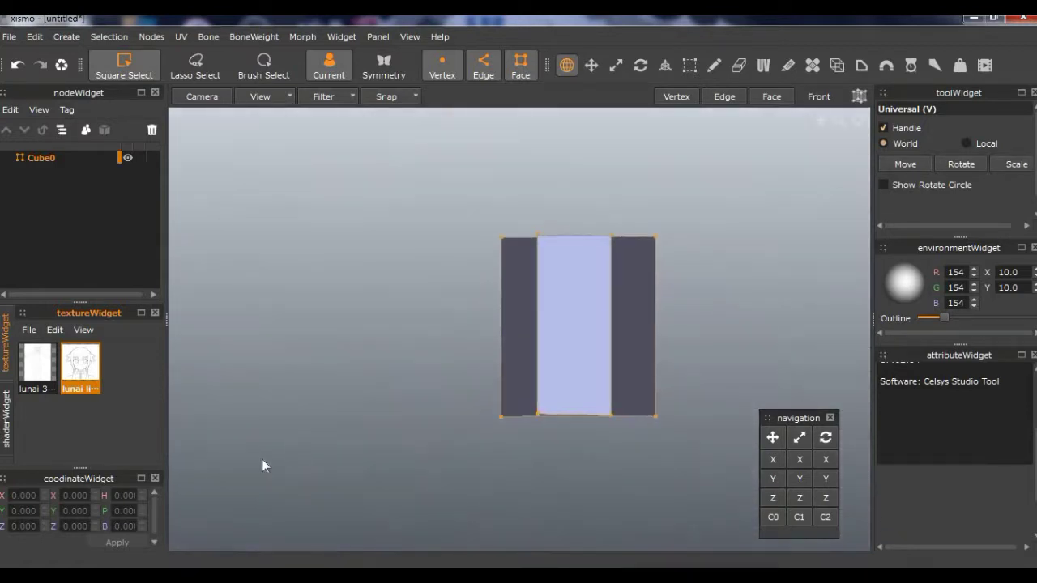
pyautogui.moveTo(262, 459); pyautogui.dragTo(485, 448, button='right')
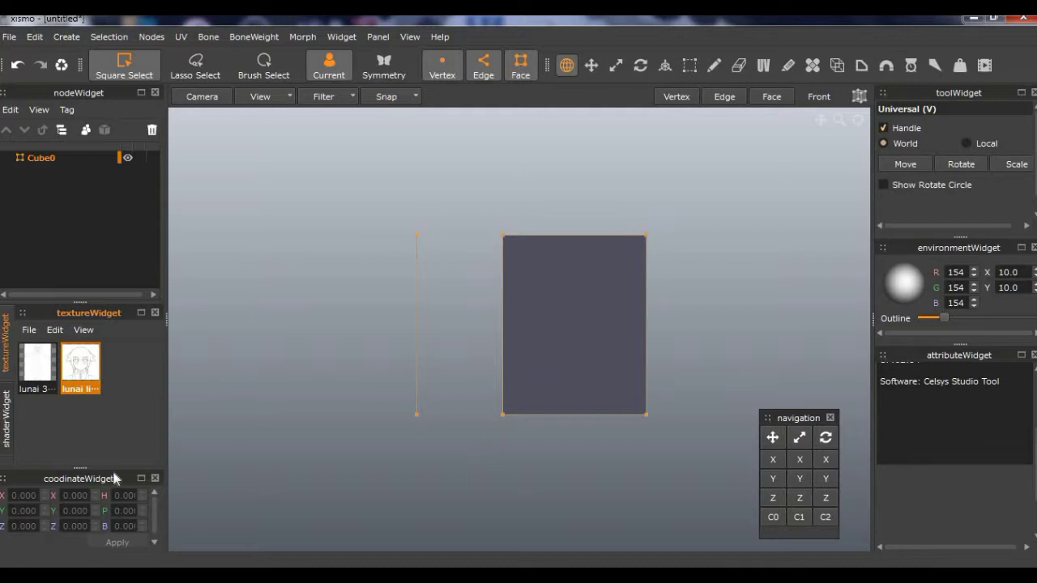
# - Reselect shader0 and choose lunai live2d as its texture again
pyautogui.click(6, 414)
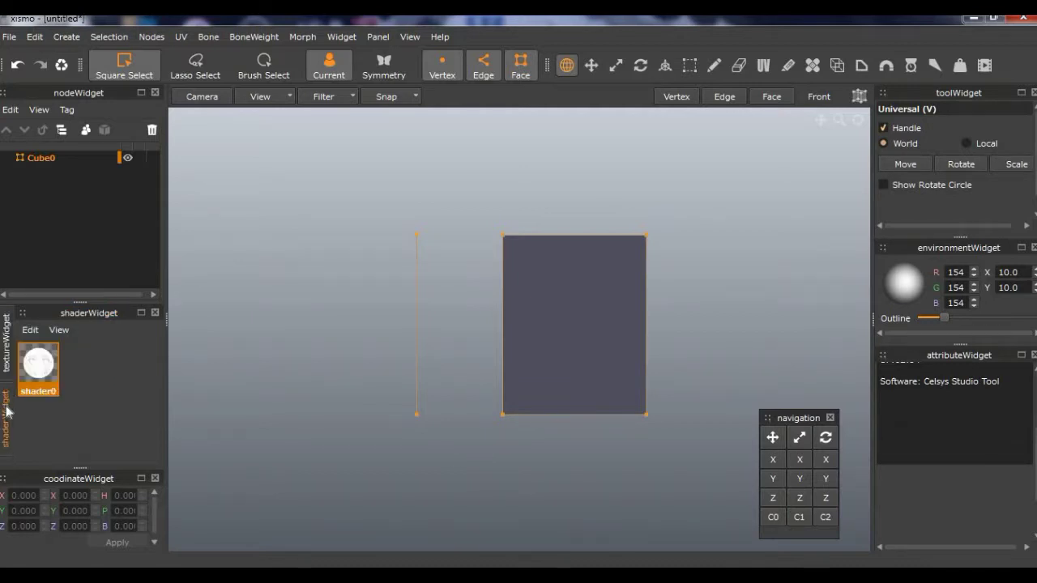
pyautogui.click(36, 371)
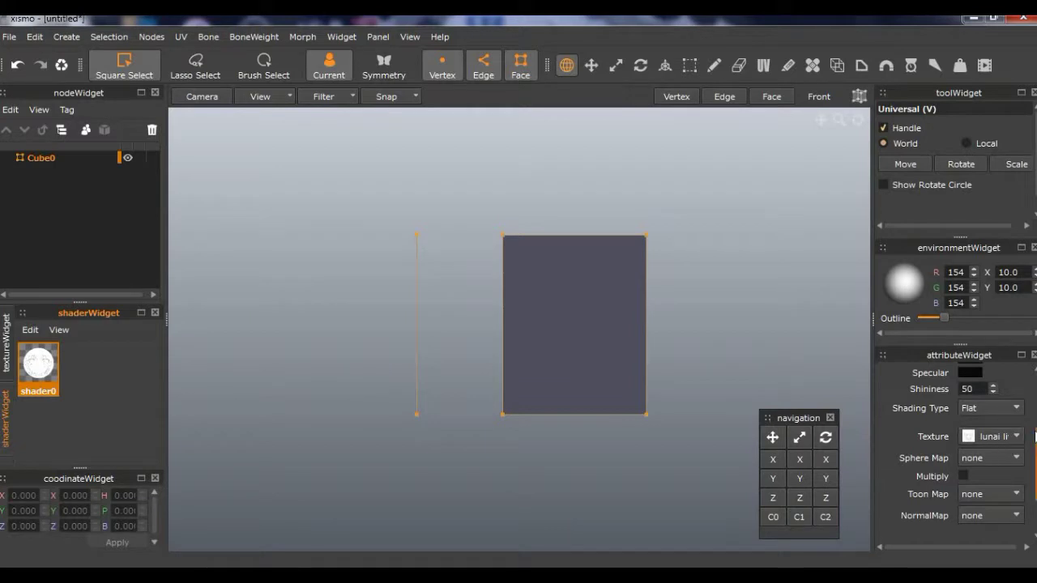
pyautogui.moveTo(1035, 436)
pyautogui.mouseDown()
pyautogui.moveTo(1035, 468)
pyautogui.moveTo(1035, 393)
pyautogui.moveTo(1034, 418)
pyautogui.mouseUp()
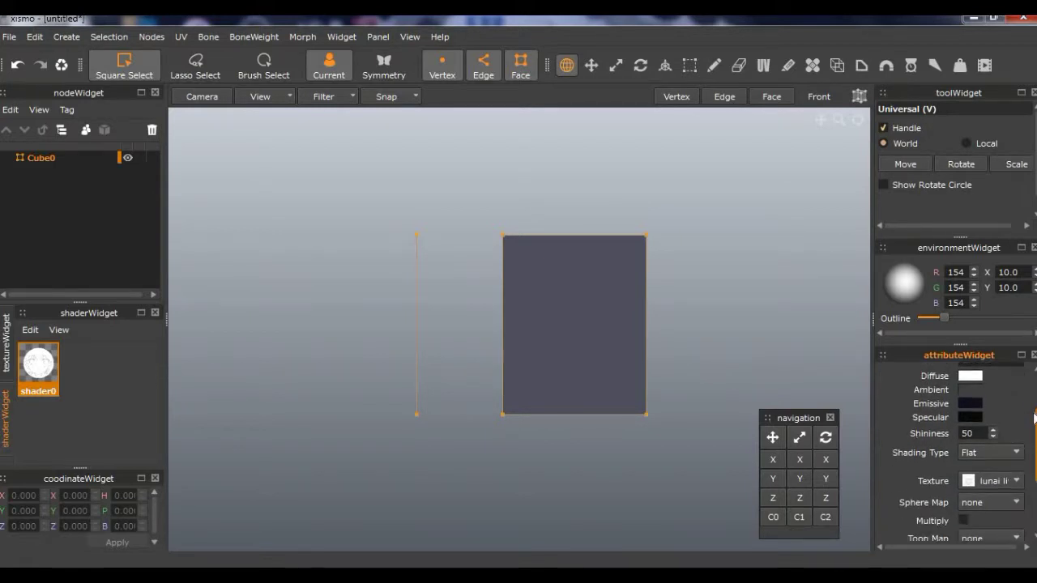
pyautogui.click(982, 480)
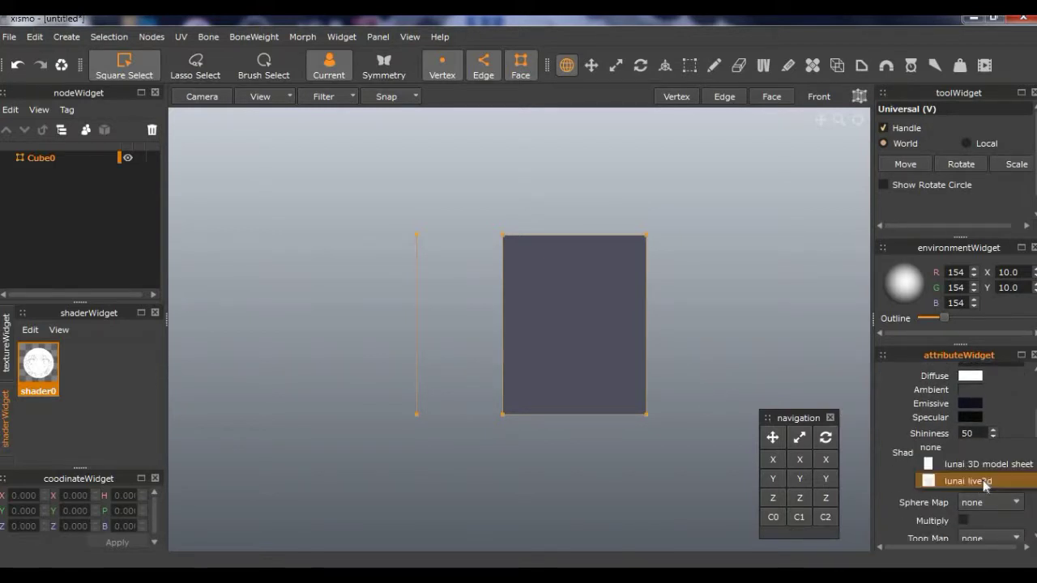
pyautogui.click(969, 481)
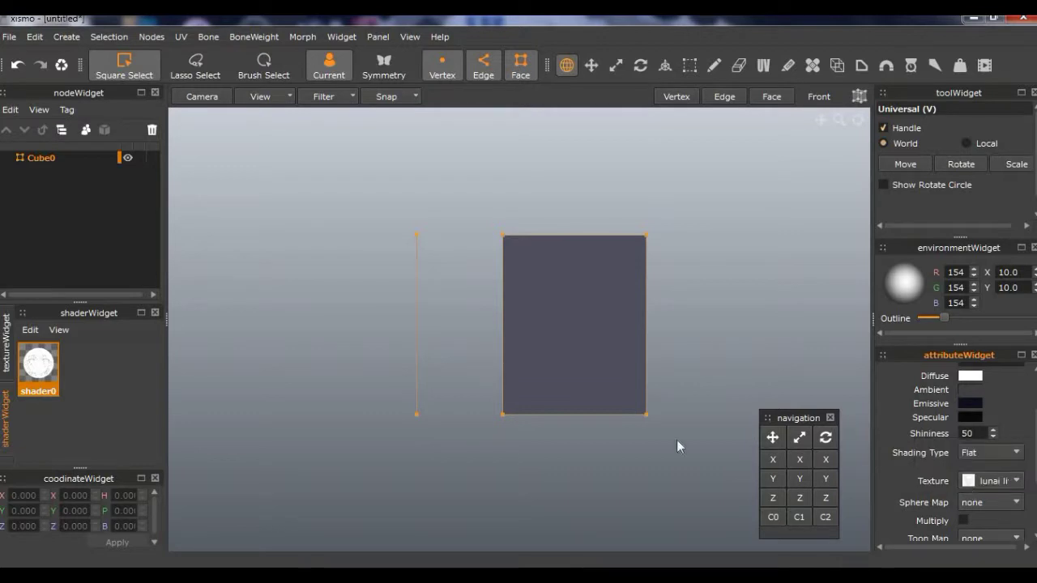
# - Assign the shader to the back plane, and deselect the plane
pyautogui.moveTo(472, 195); pyautogui.dragTo(695, 502)
pyautogui.click(105, 37)
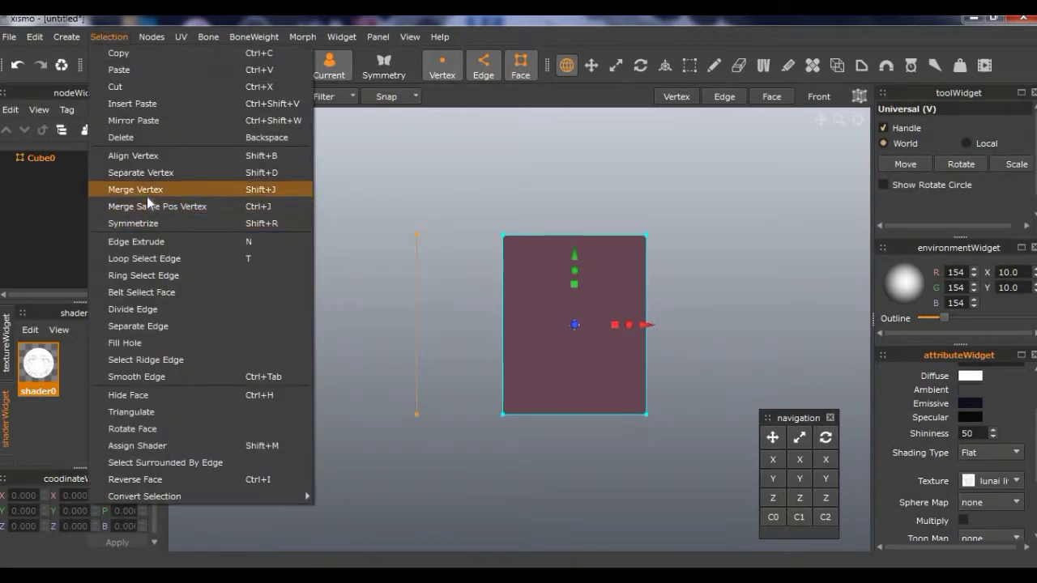
pyautogui.click(156, 446)
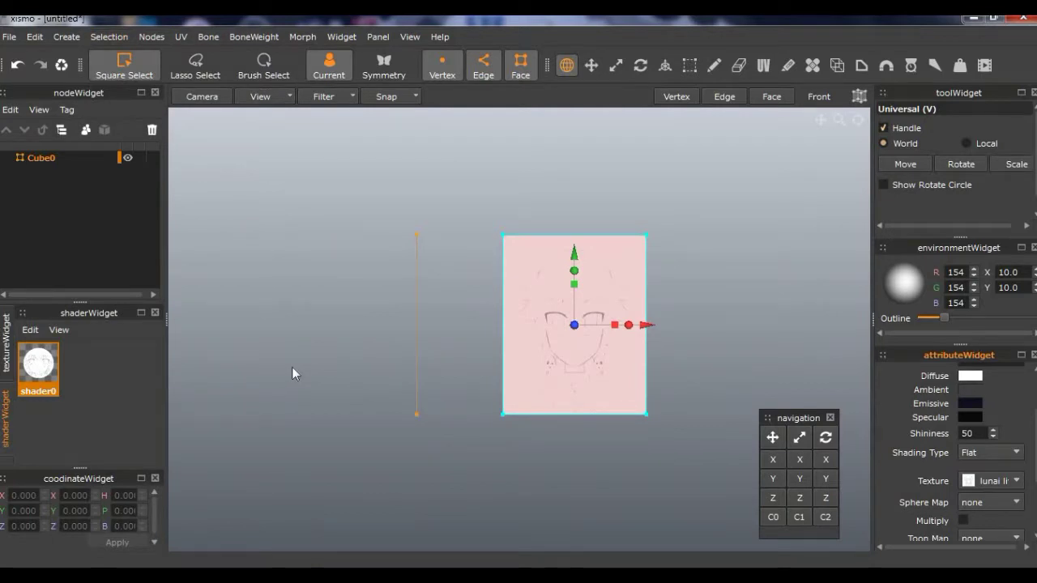
pyautogui.click(451, 381)
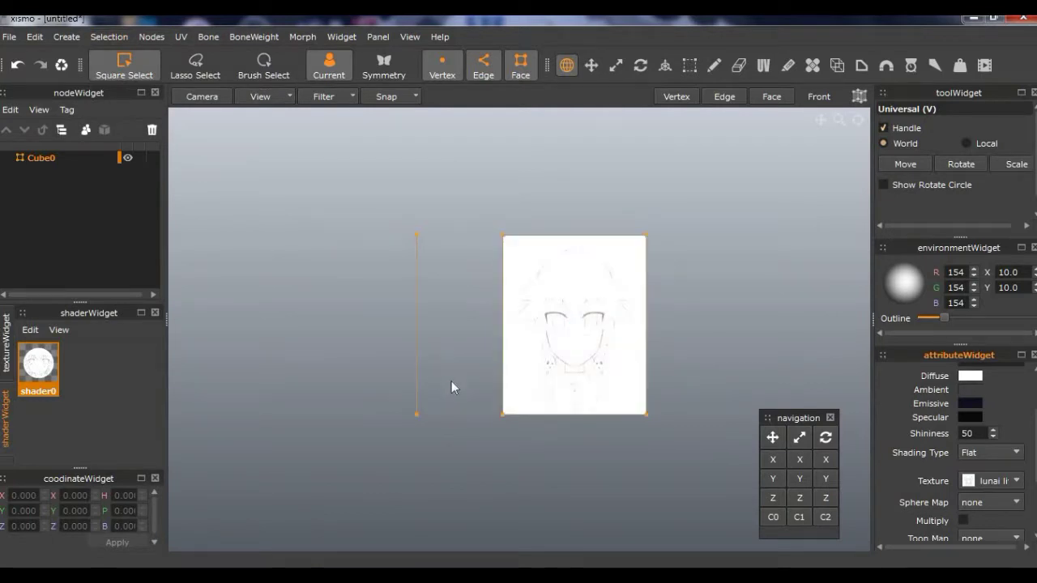
# - Shrink the back plane to a nearly square shape, raising its lower edge and moving its right edge about -5.6 units along X
pyautogui.moveTo(469, 379); pyautogui.dragTo(574, 305)
pyautogui.moveTo(628, 183); pyautogui.dragTo(684, 445)
pyautogui.moveTo(717, 297); pyautogui.dragTo(693, 302)
pyautogui.click(541, 400)
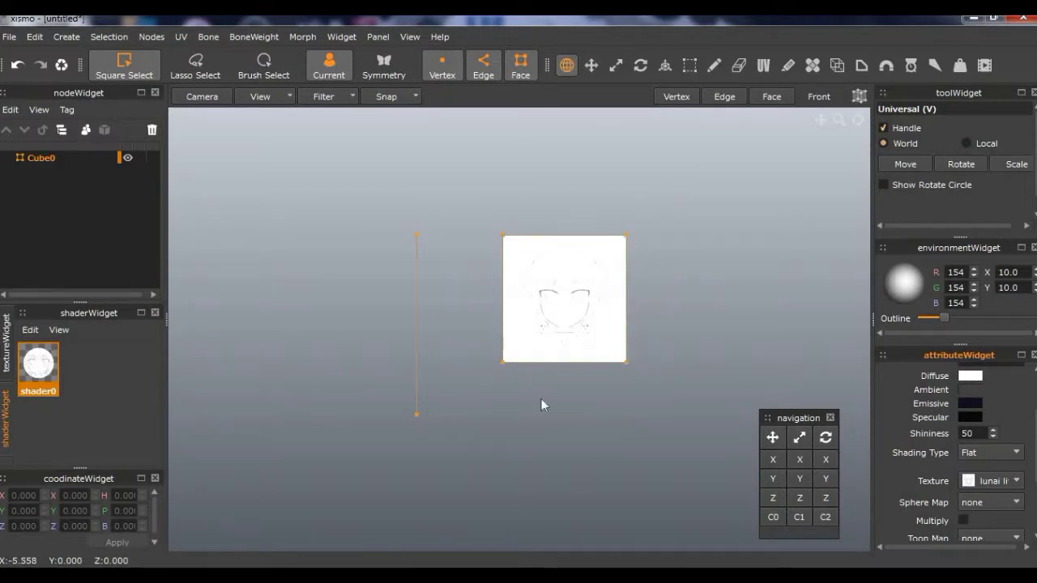
# - Examine the textured back plane and the untextured left plane from several angles
pyautogui.moveTo(464, 438); pyautogui.dragTo(413, 441, button='right')
pyautogui.click(476, 373)
pyautogui.moveTo(401, 363); pyautogui.dragTo(665, 453, button='right')
pyautogui.moveTo(513, 191); pyautogui.dragTo(718, 408)
pyautogui.click(630, 432)
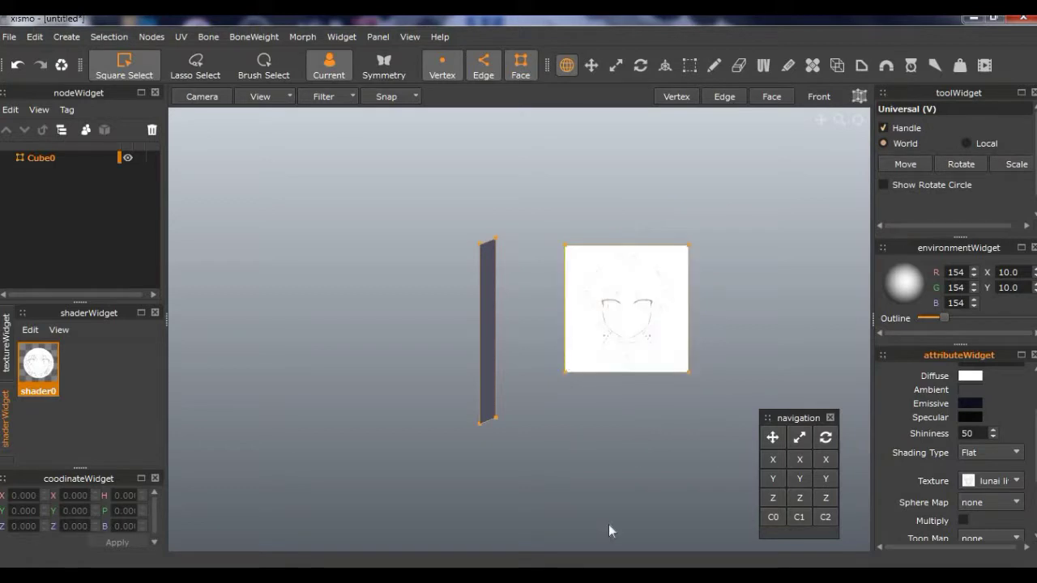
pyautogui.moveTo(523, 219); pyautogui.dragTo(700, 385)
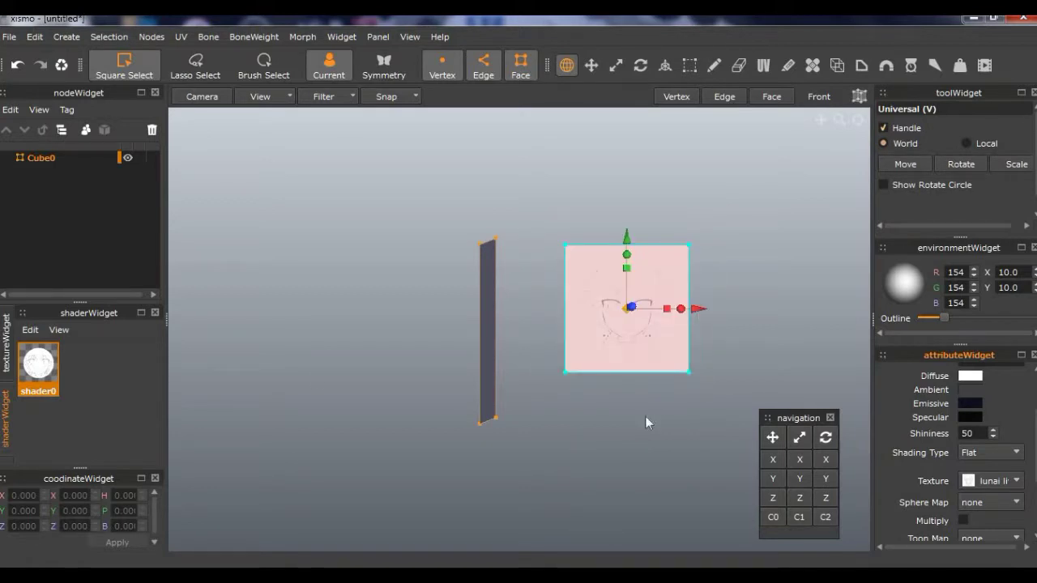
pyautogui.click(682, 502)
pyautogui.moveTo(608, 461); pyautogui.dragTo(526, 459, button='right')
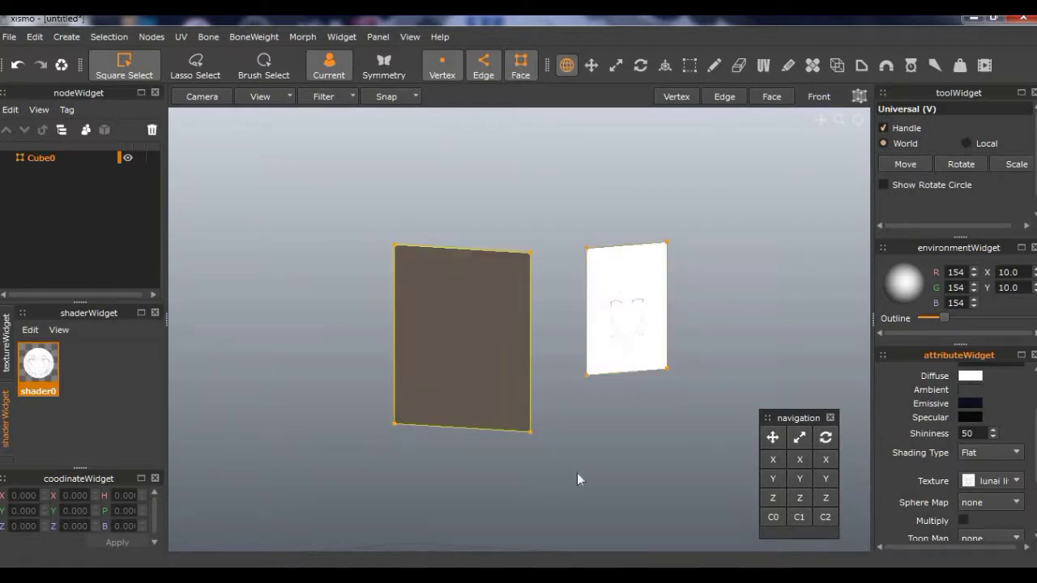
pyautogui.moveTo(579, 479); pyautogui.dragTo(646, 505, button='right')
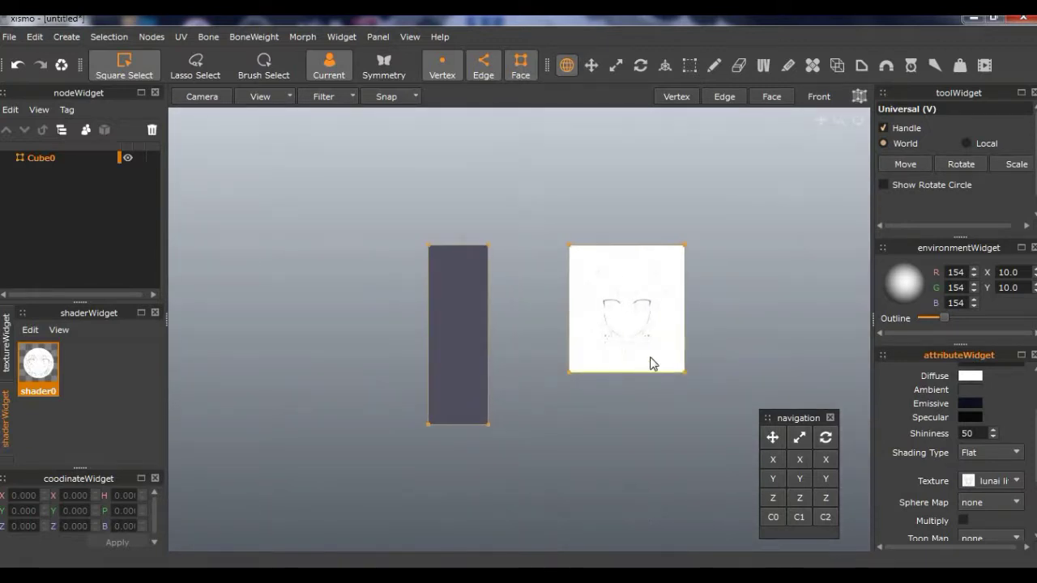
pyautogui.click(458, 360)
pyautogui.moveTo(545, 393); pyautogui.dragTo(491, 397, button='right')
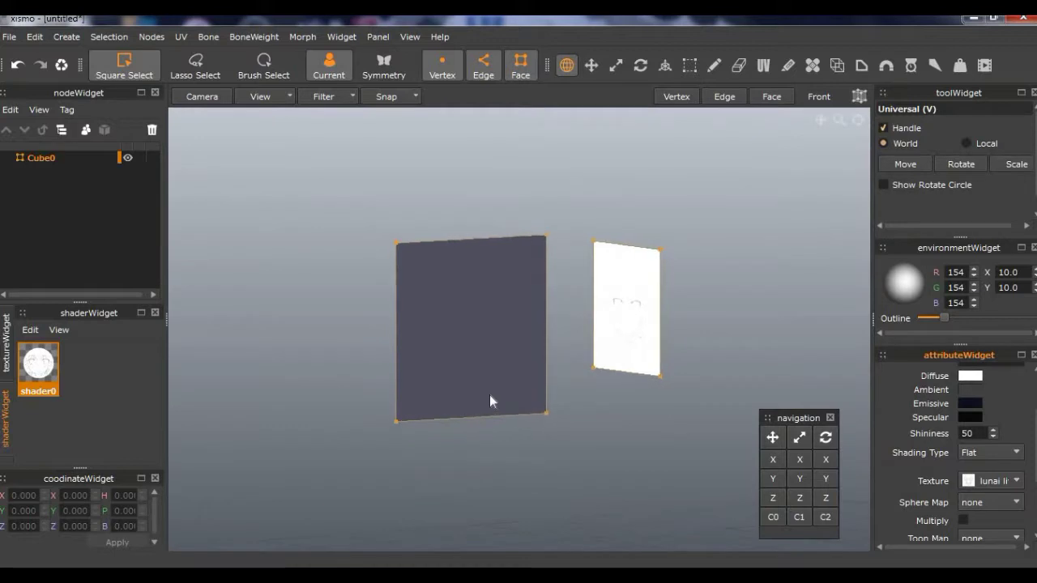
pyautogui.moveTo(564, 429); pyautogui.dragTo(676, 438, button='right')
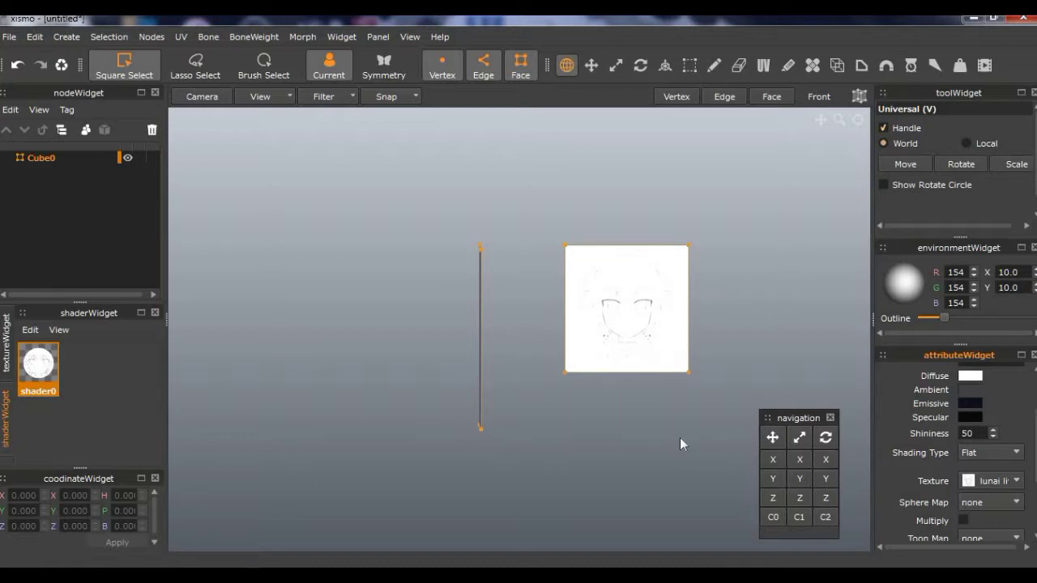
# - Select the textured back plane and show the Universal tool's rotate circle
pyautogui.click(620, 323)
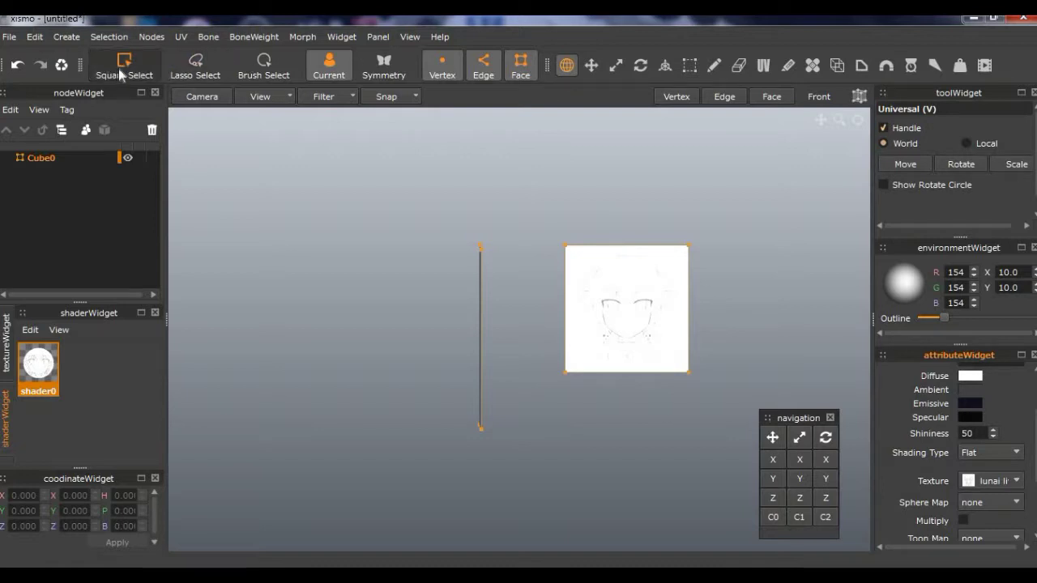
pyautogui.moveTo(533, 220); pyautogui.dragTo(738, 456)
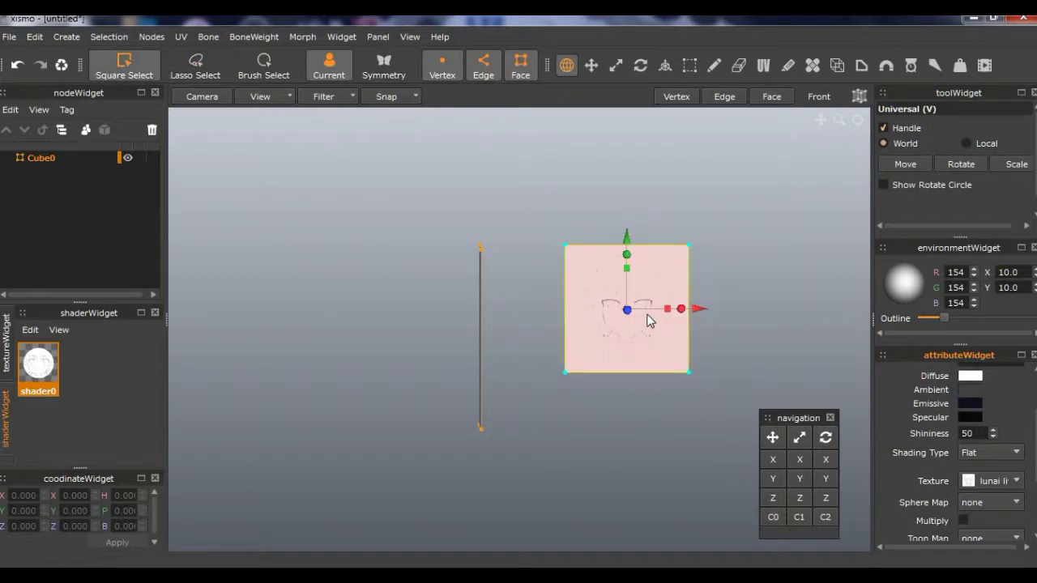
pyautogui.click(883, 128)
pyautogui.click(883, 128)
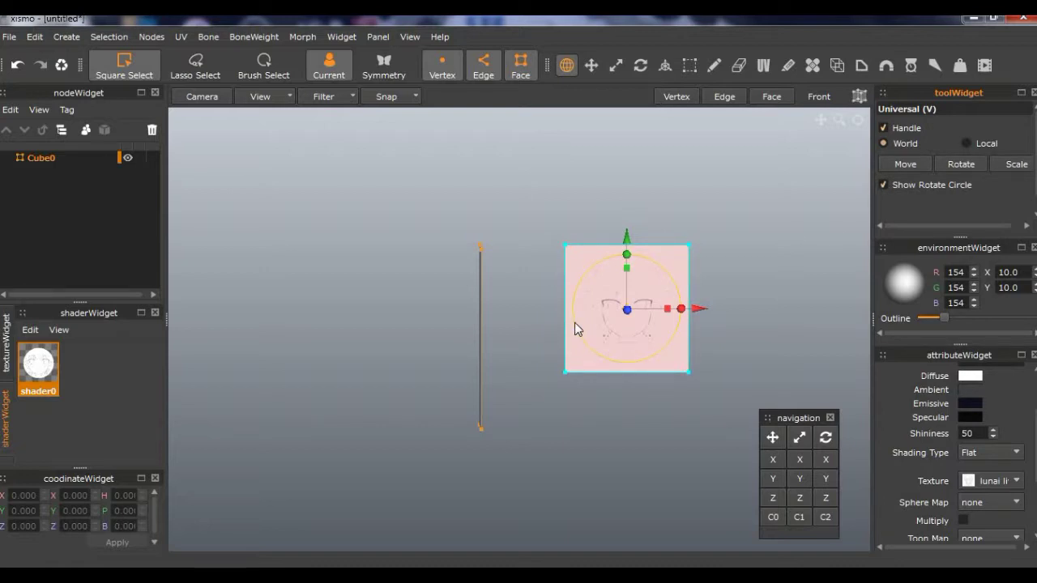
# - Try rotating the back plane about -21 degrees with the rotate circle, and undo the rotation
pyautogui.moveTo(592, 324); pyautogui.dragTo(576, 304)
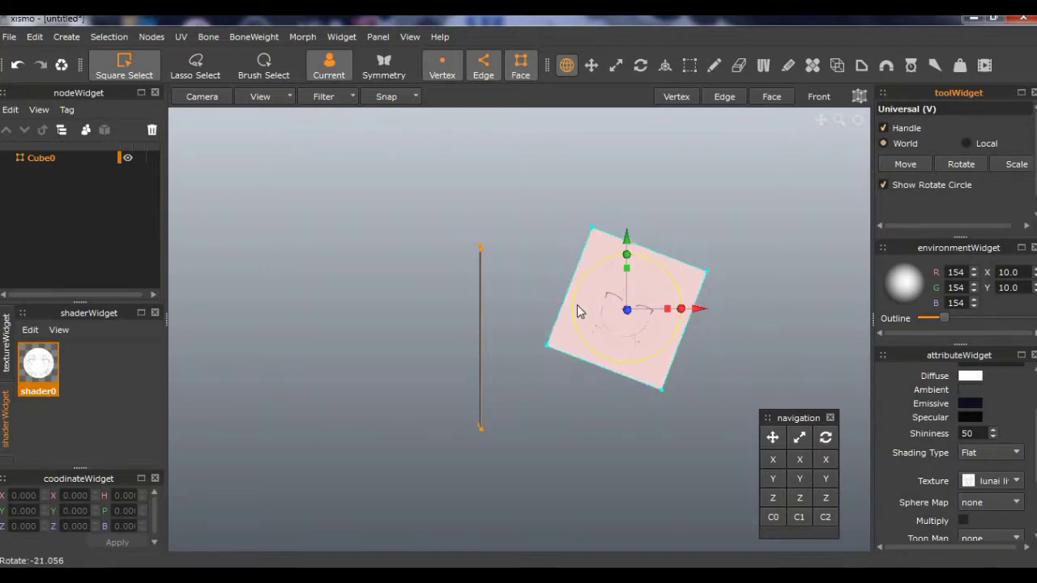
pyautogui.hotkey('ctrl', 'z')
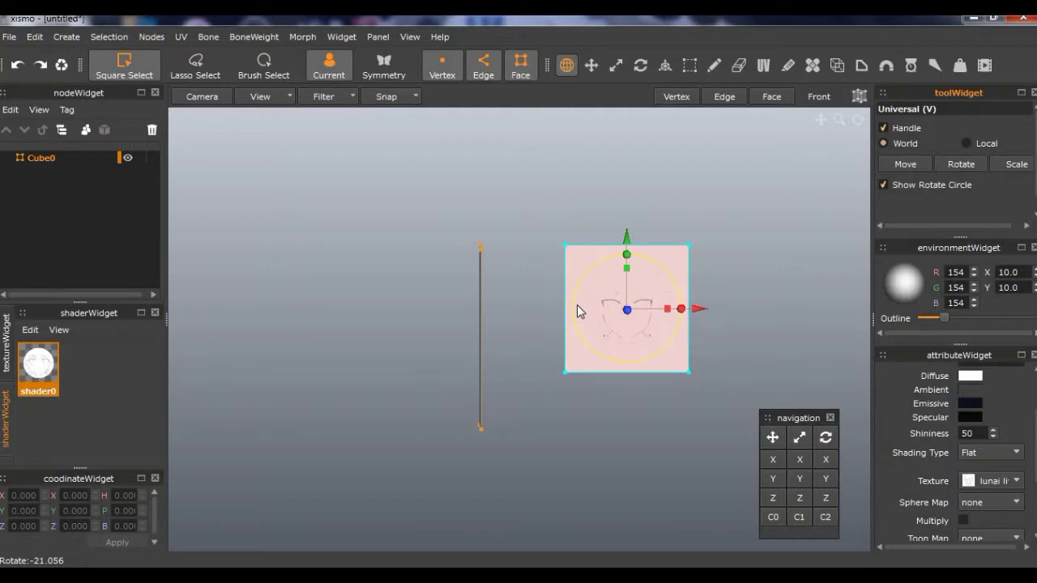
# - Turn off the Universal tool's rotate and scale handles, and turn both back on
pyautogui.click(917, 164)
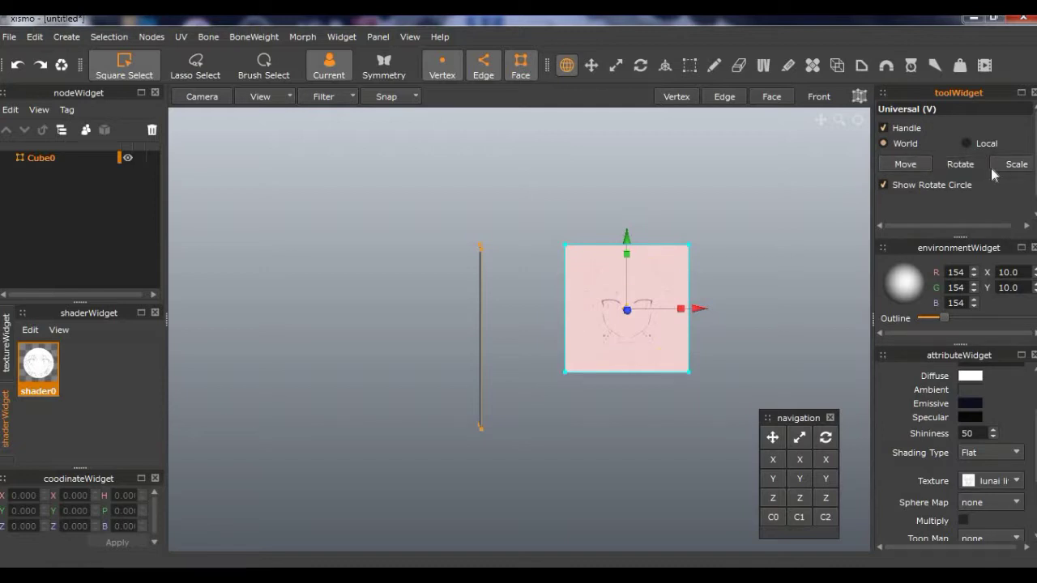
pyautogui.click(901, 166)
pyautogui.click(902, 165)
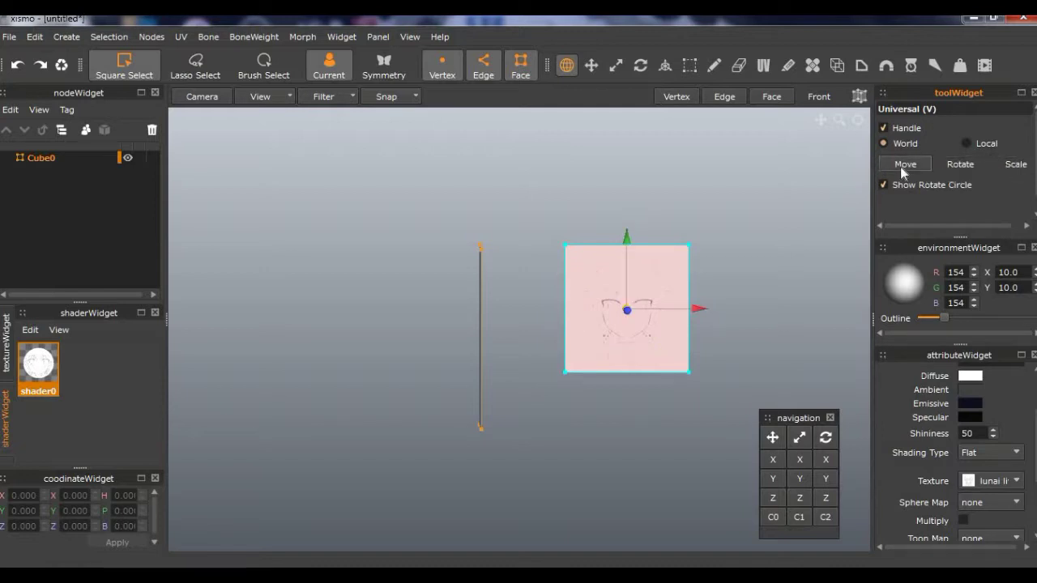
pyautogui.click(962, 164)
pyautogui.click(1012, 164)
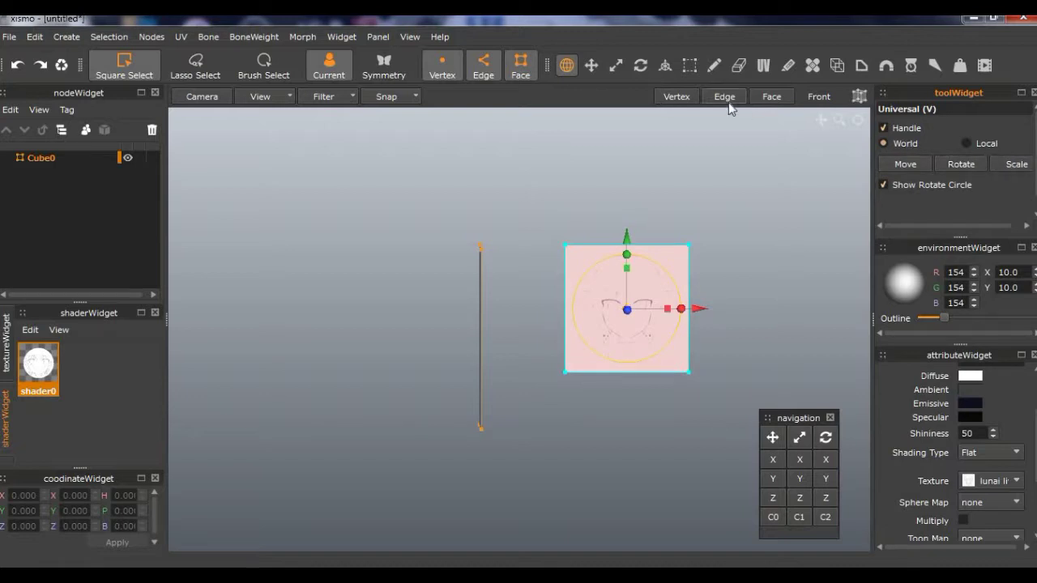
# - With the Move tool, try moving the back plane about 3.4 units along X and 7.9 along Y, and undo the move
pyautogui.click(597, 70)
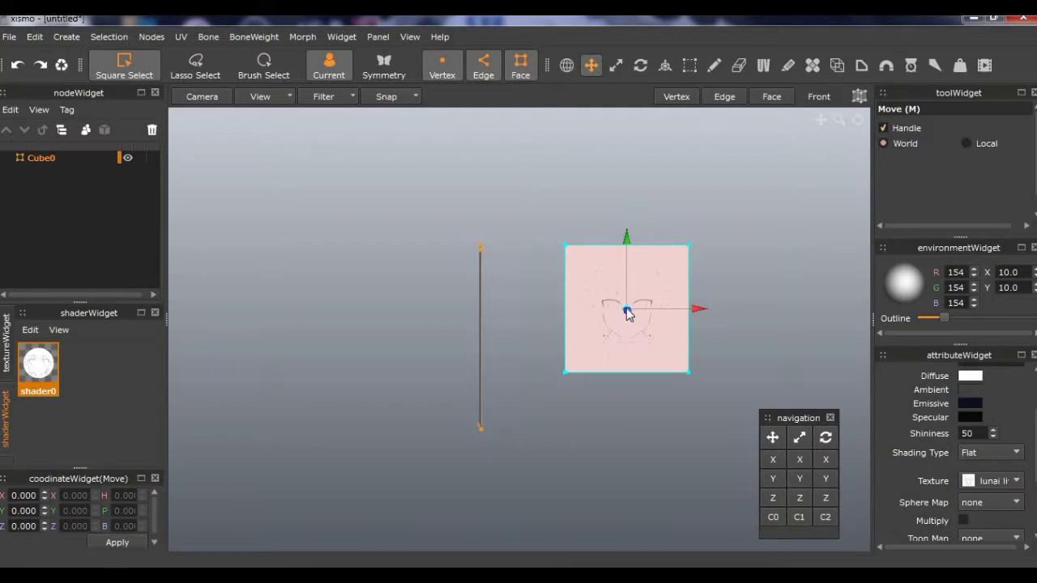
pyautogui.moveTo(628, 312); pyautogui.dragTo(640, 283)
pyautogui.hotkey('ctrl', 'z')
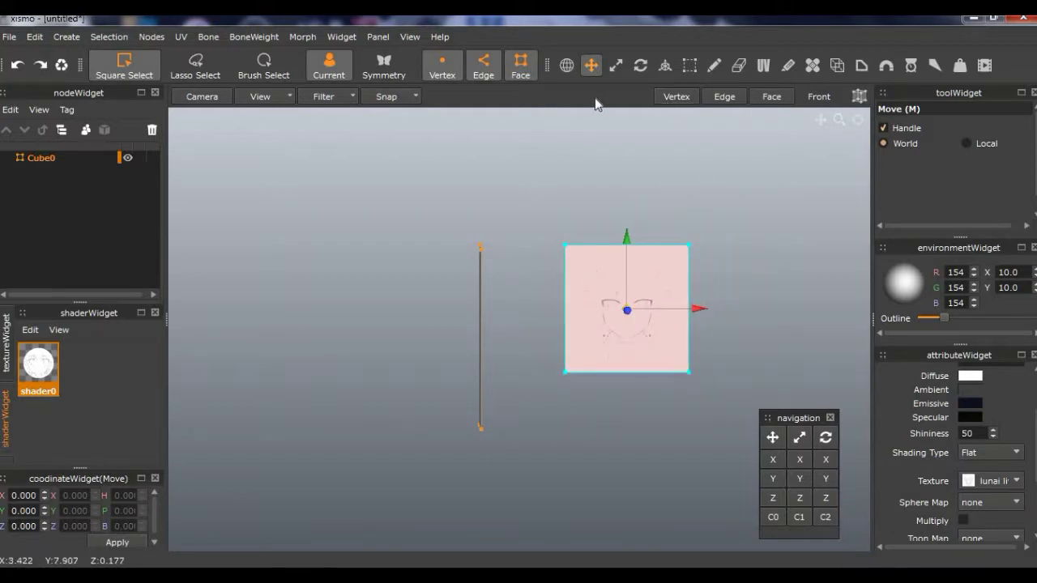
# - With the Scale tool, try scaling the back plane by about 1.17 along X, and undo the scaling
pyautogui.click(616, 65)
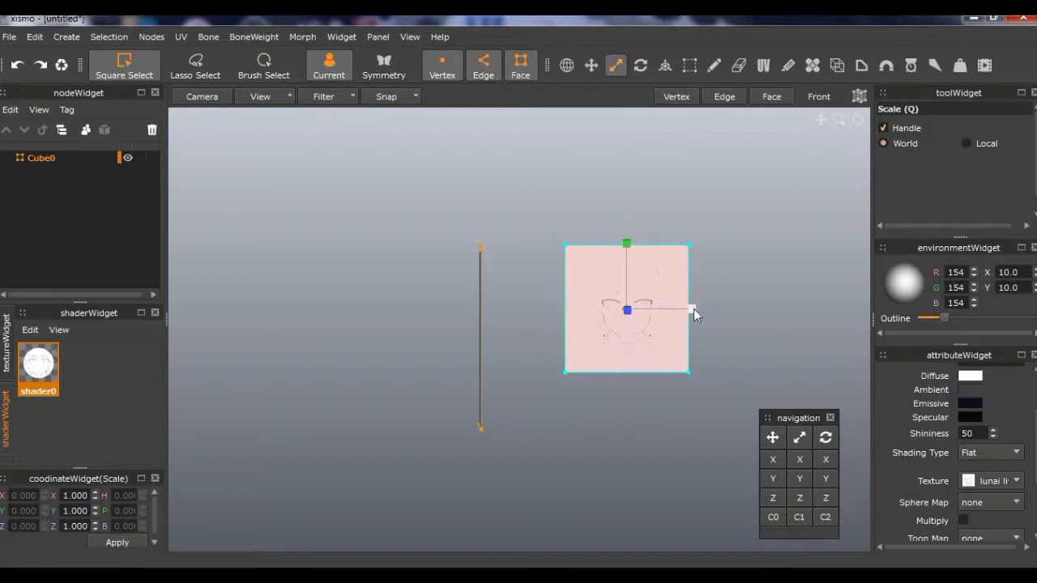
pyautogui.moveTo(693, 309); pyautogui.dragTo(627, 167)
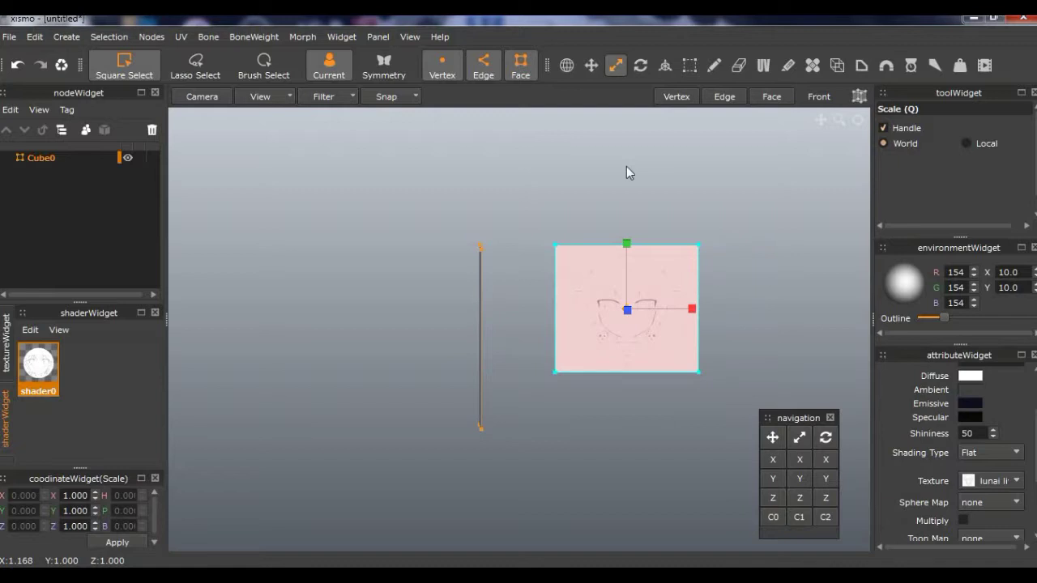
# - Go through the Rotate, SRT and Universal tools' options, and turn off the Universal tool's handle
pyautogui.click(640, 66)
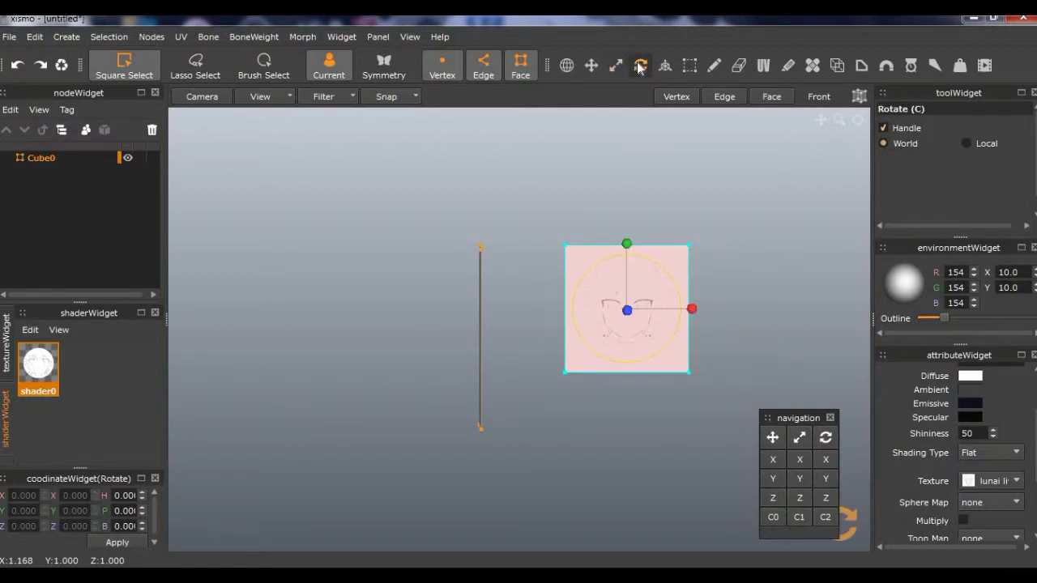
pyautogui.click(666, 67)
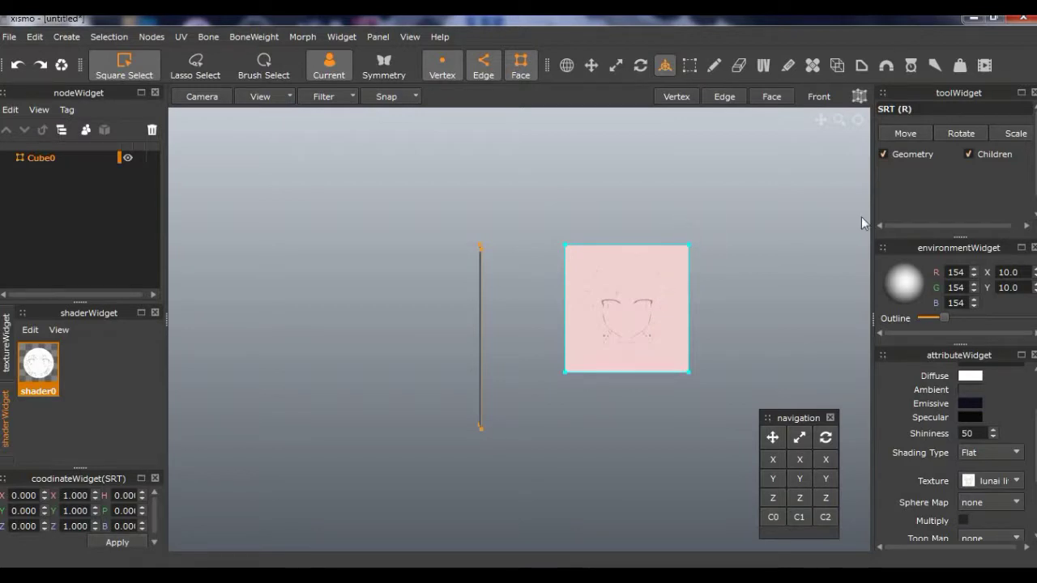
pyautogui.click(905, 133)
pyautogui.click(567, 68)
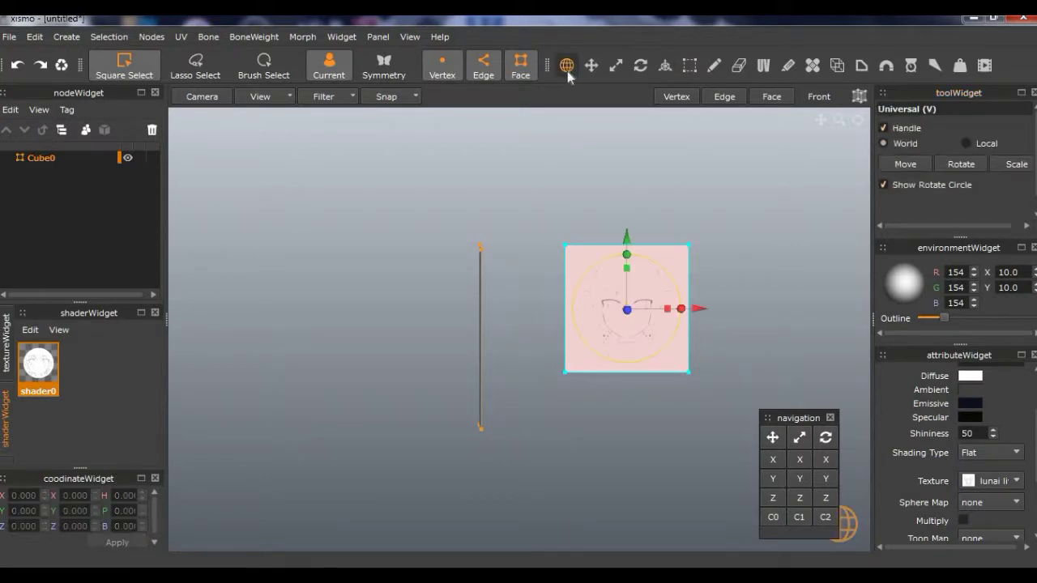
pyautogui.click(567, 68)
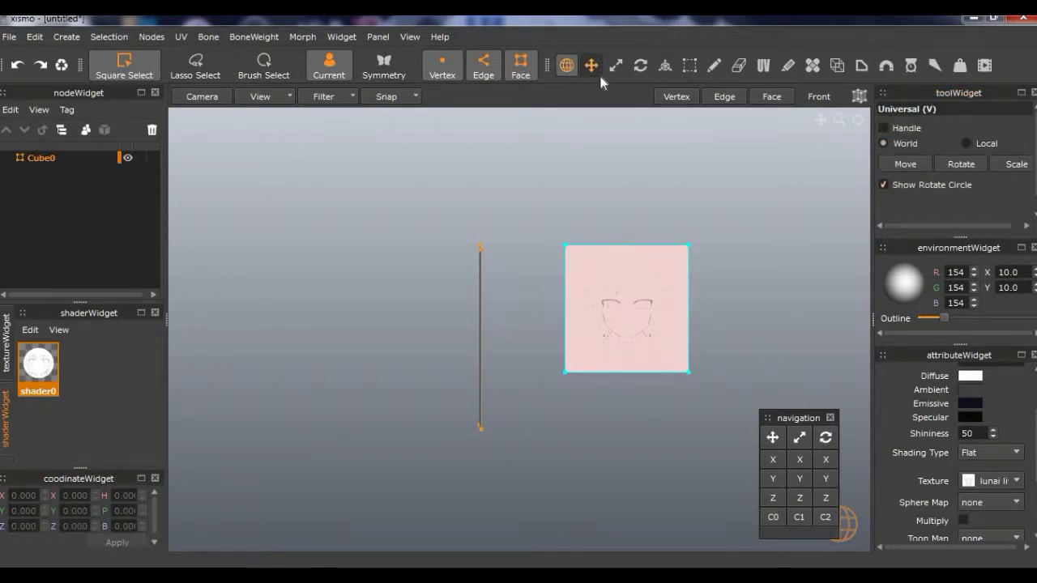
pyautogui.click(670, 64)
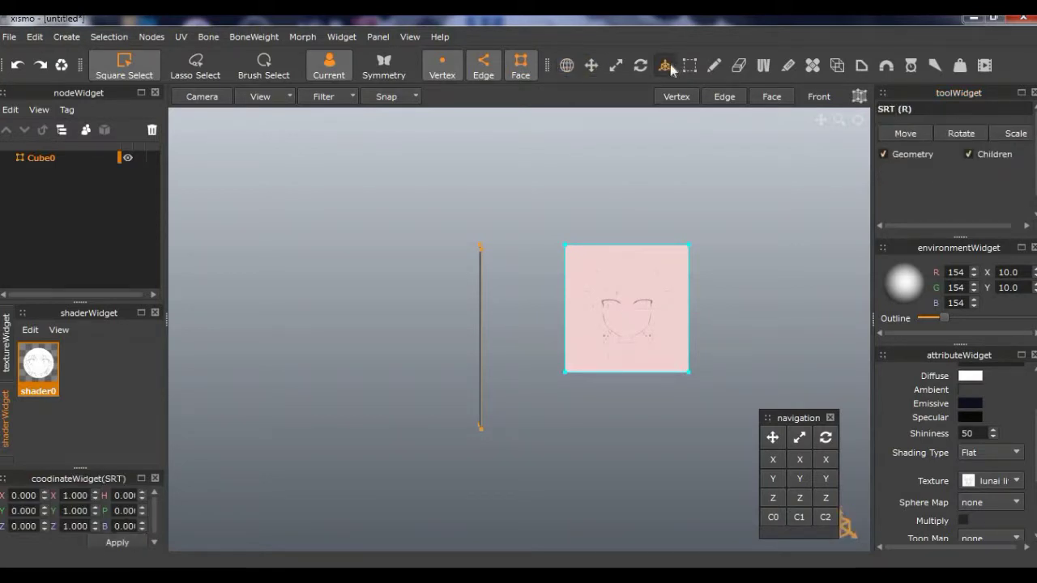
pyautogui.click(567, 67)
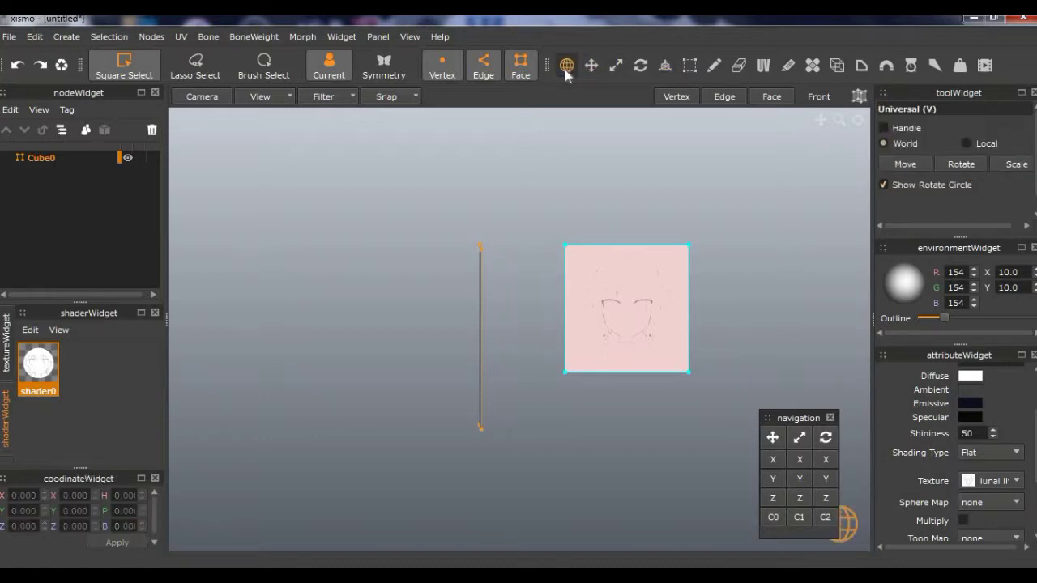
pyautogui.click(666, 68)
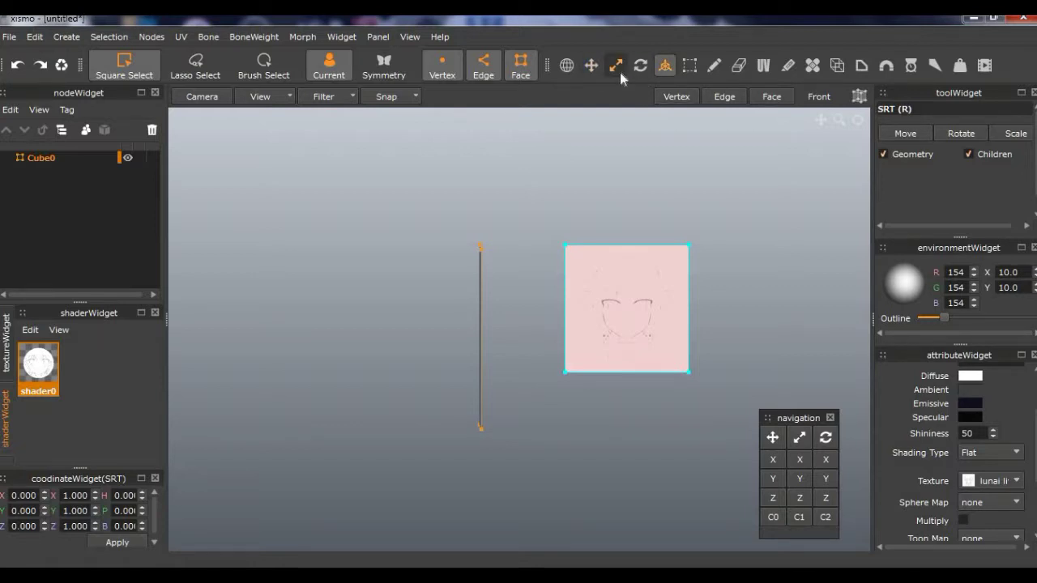
# - Activate the Select tool in Node mode and clear the back plane's selection
pyautogui.click(693, 68)
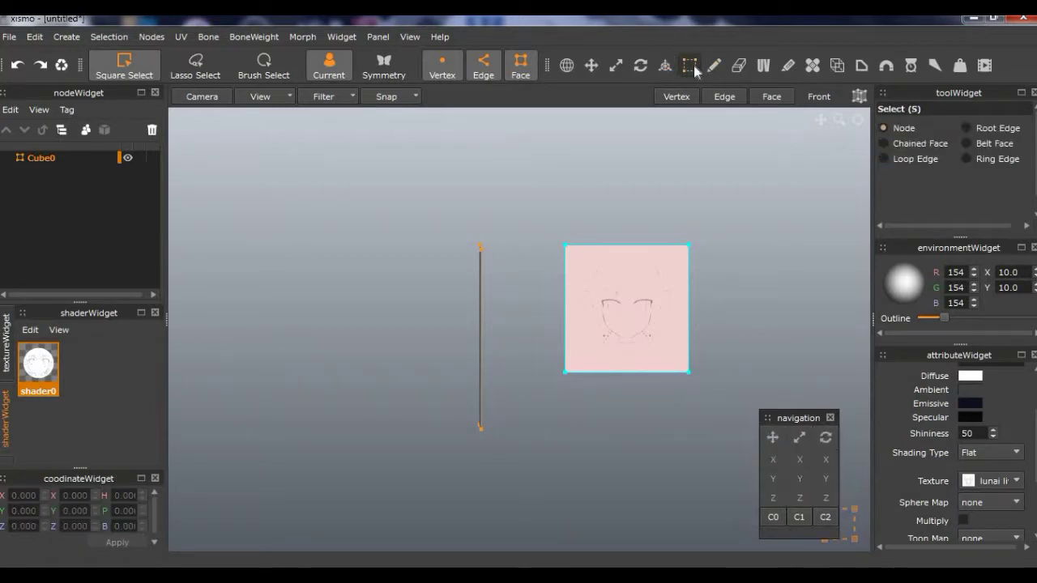
pyautogui.moveTo(547, 203); pyautogui.dragTo(769, 384)
pyautogui.click(564, 247)
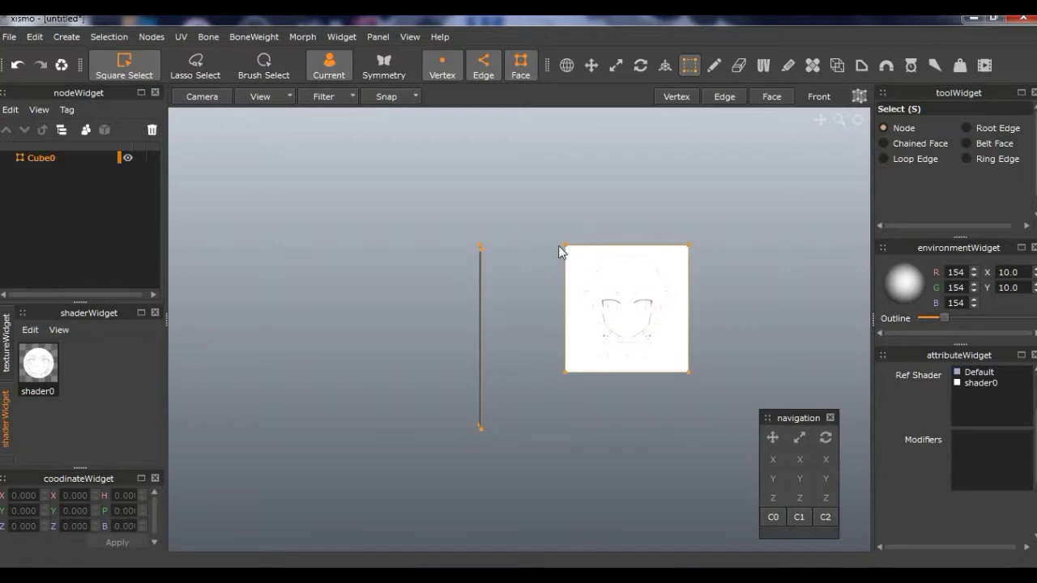
pyautogui.moveTo(564, 248); pyautogui.dragTo(613, 314)
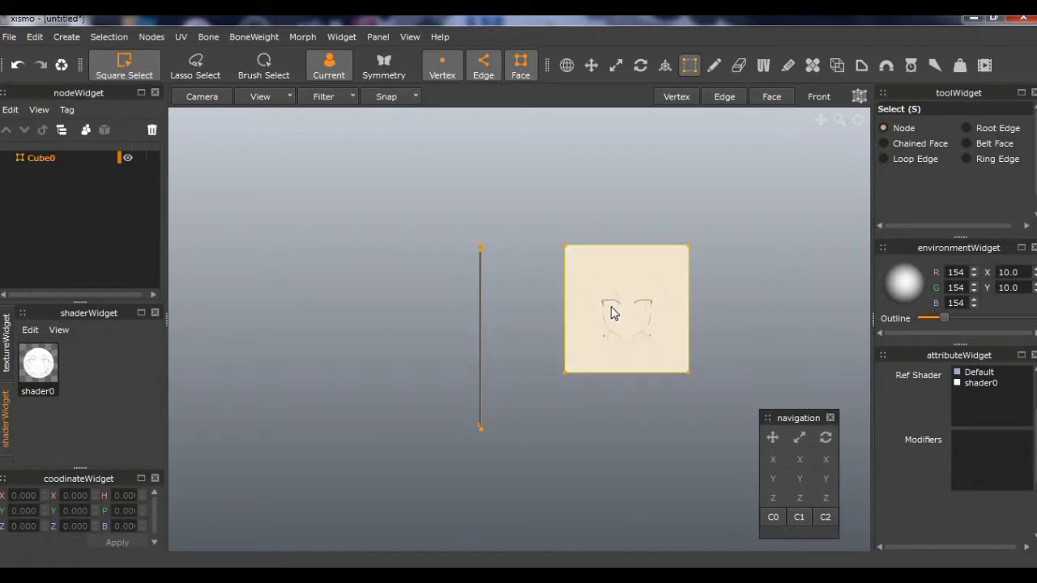
# - With the Pen tool in Line Polygon mode, try outlining a triangle beside the back plane, and undo it
pyautogui.click(713, 67)
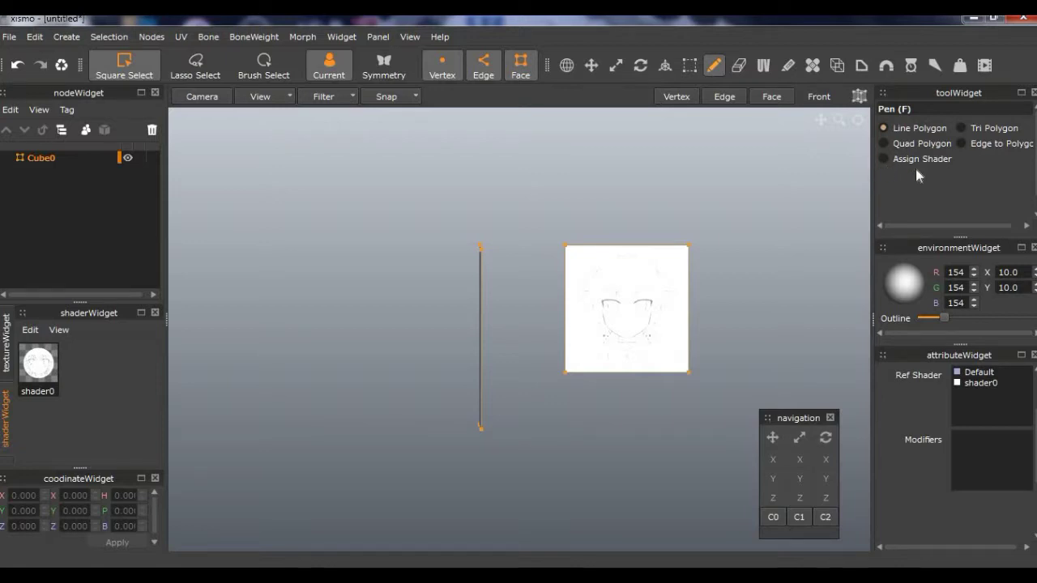
pyautogui.scroll(3, 850, 193)
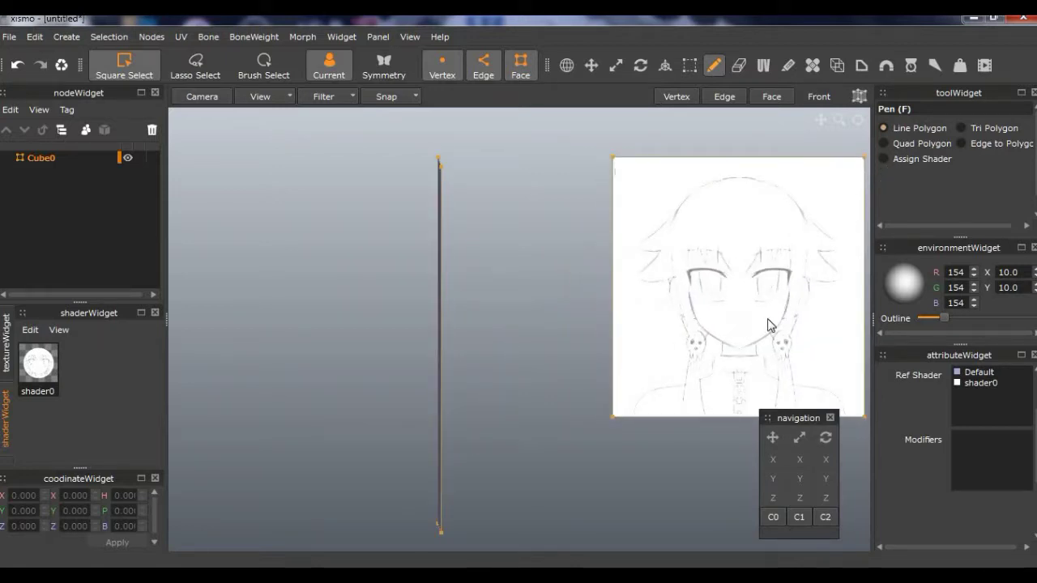
pyautogui.moveTo(770, 515); pyautogui.dragTo(633, 528, button='middle')
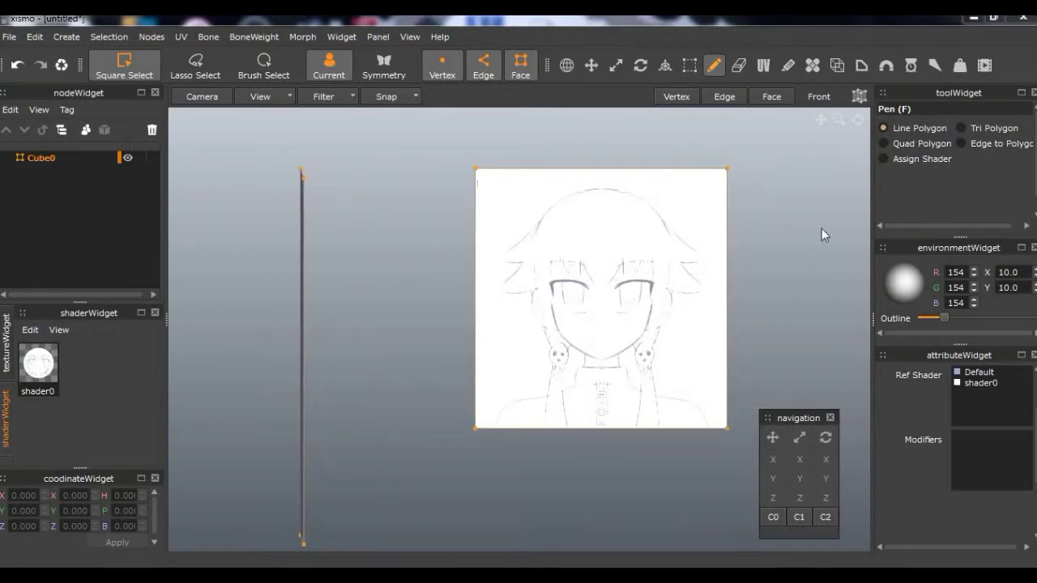
pyautogui.click(768, 250)
pyautogui.click(774, 287)
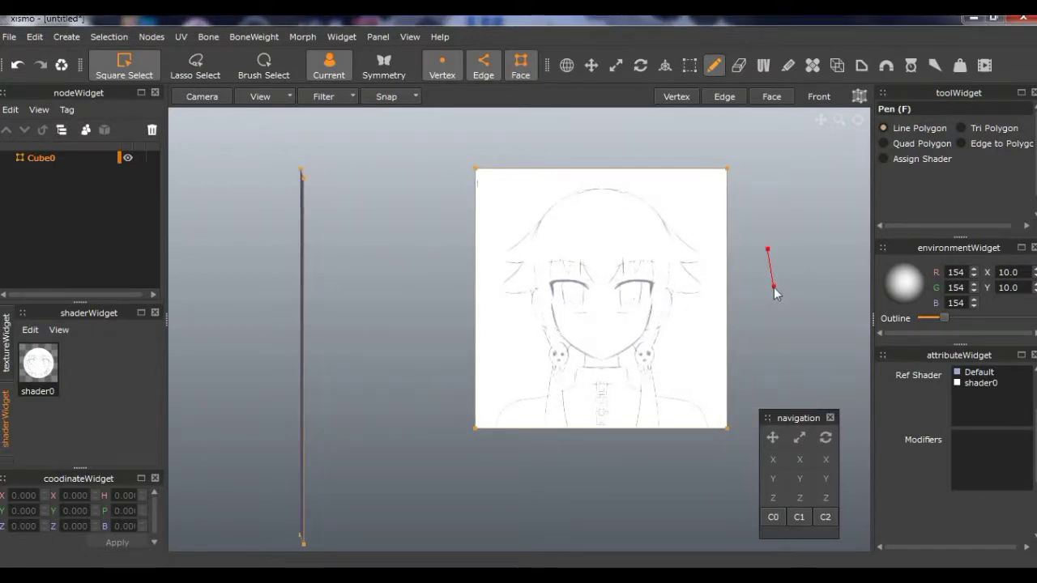
pyautogui.click(740, 281)
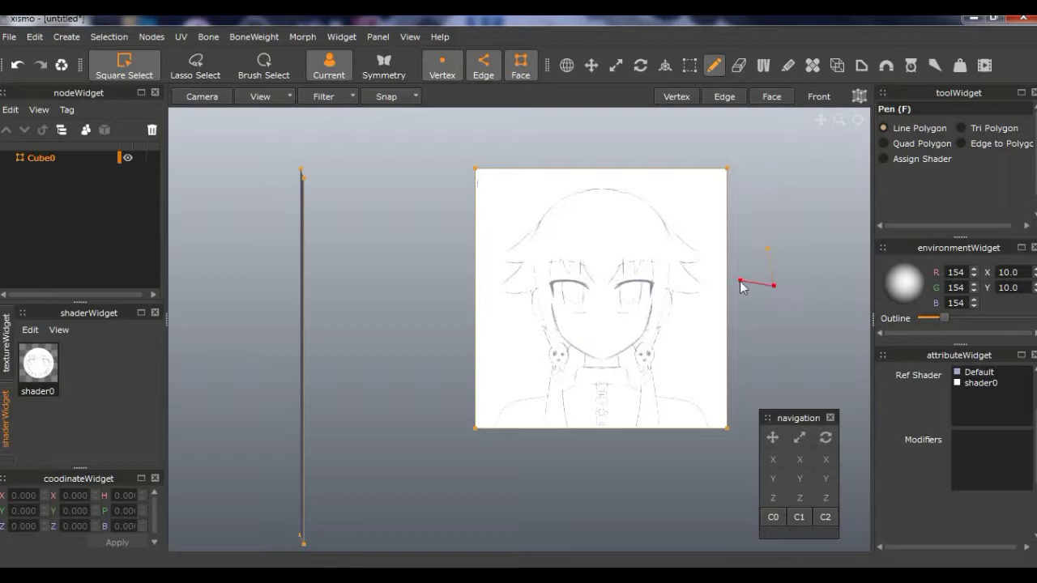
pyautogui.click(767, 250)
pyautogui.hotkey('ctrl', 'z')
# - Set the Pen tool to Tri Polygon, try drawing a triangle beside the back plane, and undo the triangle
pyautogui.click(962, 129)
pyautogui.click(793, 287)
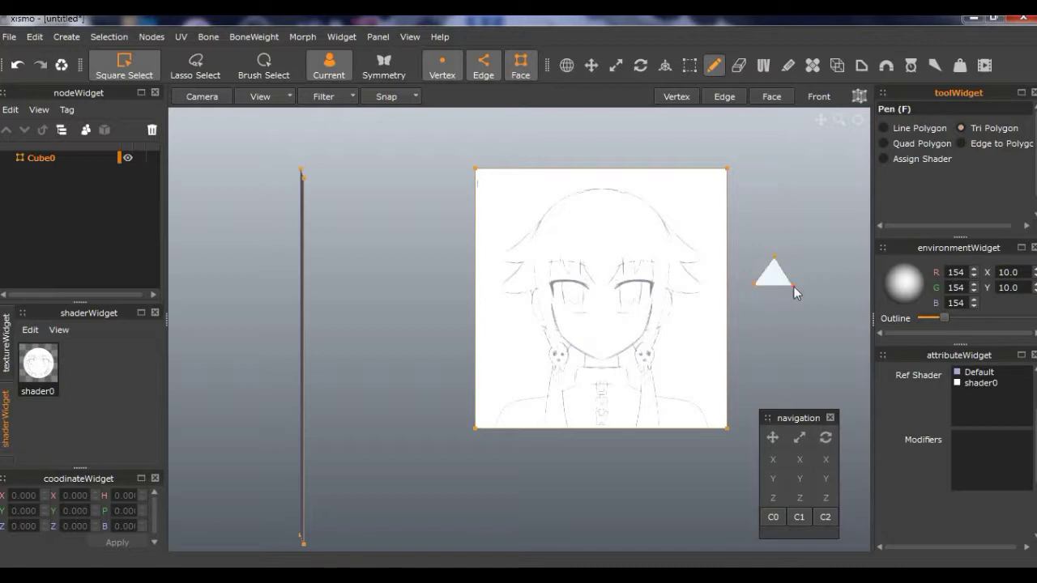
pyautogui.hotkey('ctrl', 'z')
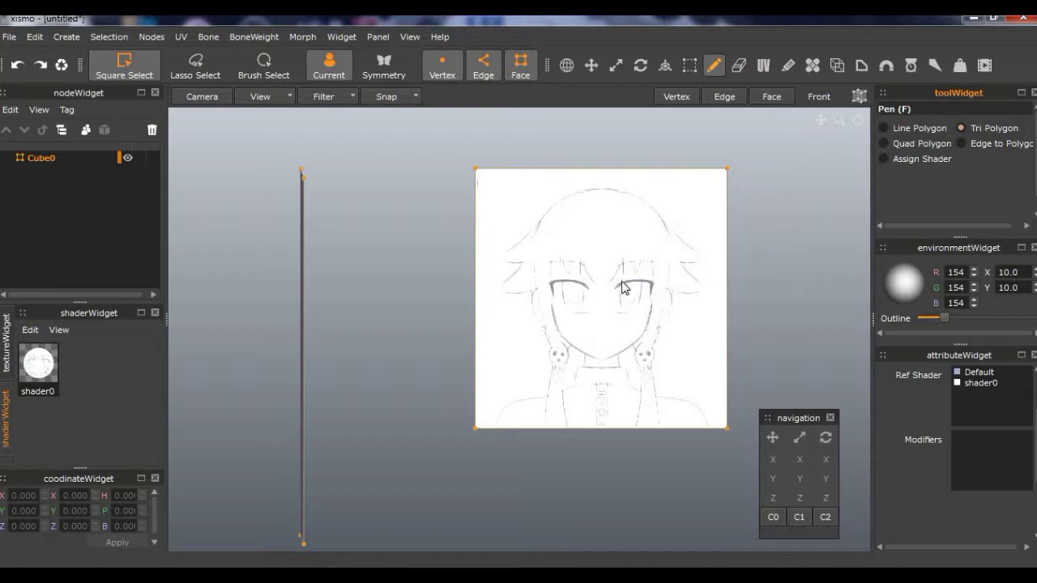
# - Draw two adjoining triangles over the left-hand eyebrow of the front drawing, and try a third beneath them, undoing the third
pyautogui.scroll(4, 748, 243)
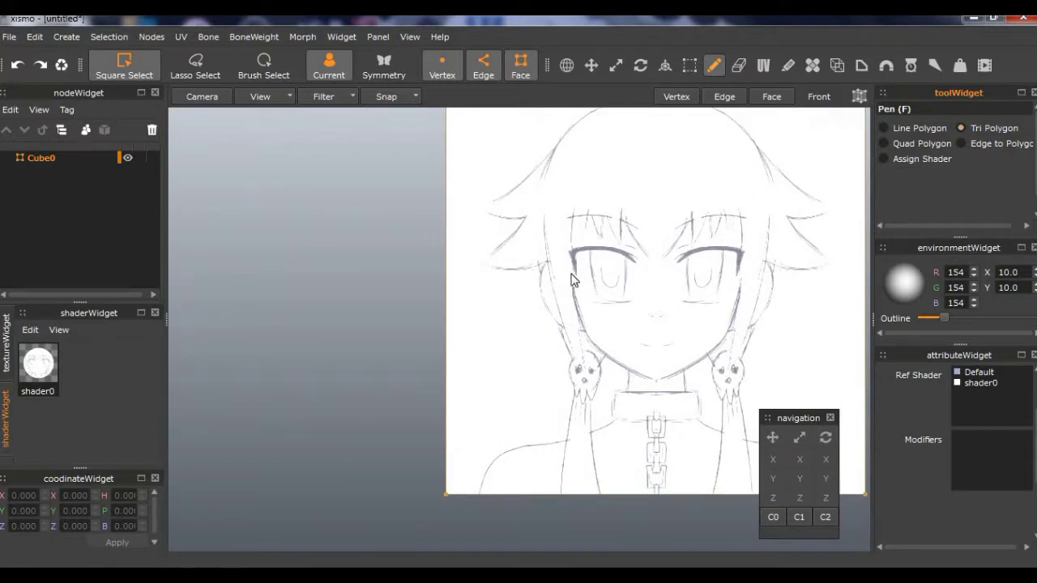
pyautogui.click(560, 219)
pyautogui.click(598, 217)
pyautogui.click(580, 238)
pyautogui.click(570, 248)
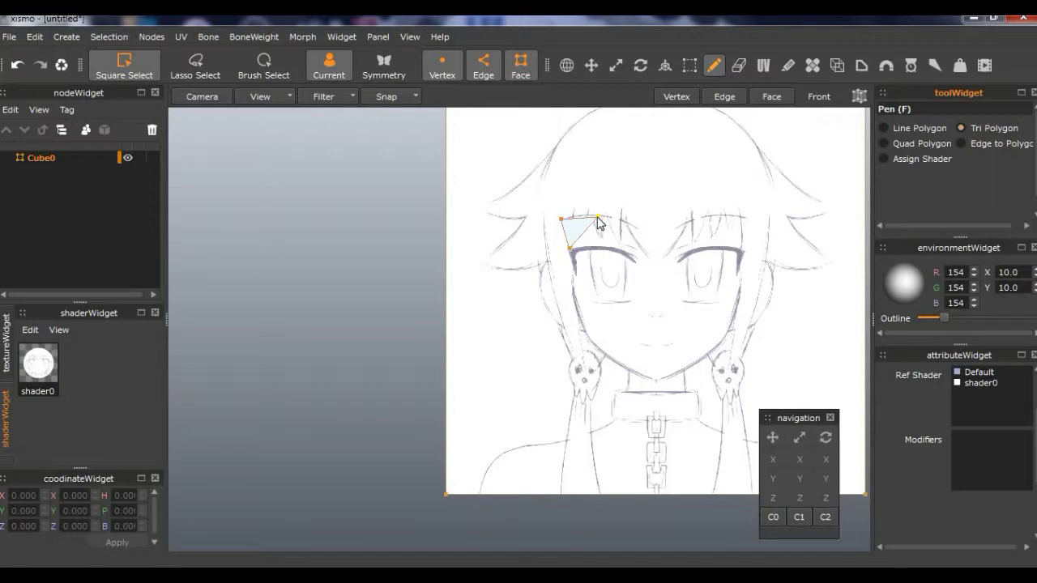
pyautogui.click(599, 219)
pyautogui.click(603, 248)
pyautogui.click(570, 249)
pyautogui.click(570, 249)
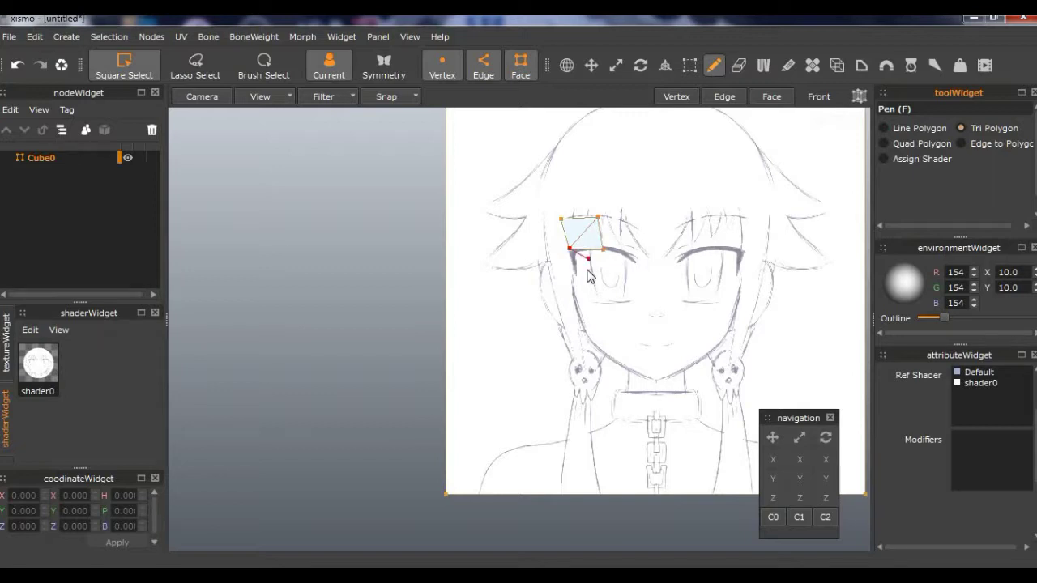
pyautogui.click(574, 276)
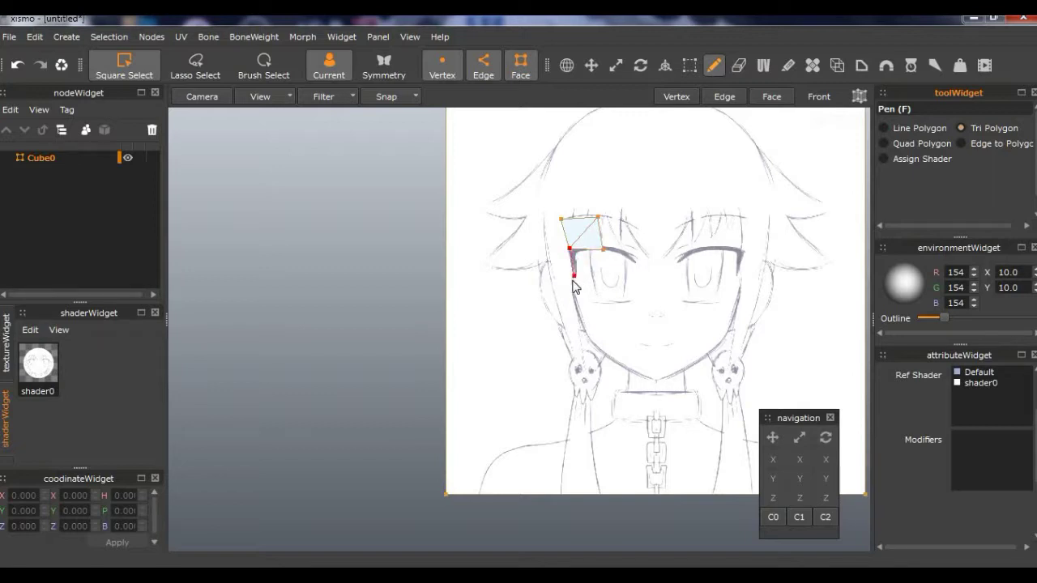
pyautogui.click(606, 253)
pyautogui.hotkey('ctrl', 'z')
# - Check where the eyebrow triangles sit between the reference planes, return to the Front view, and undo the triangles
pyautogui.moveTo(654, 331); pyautogui.dragTo(597, 347, button='right')
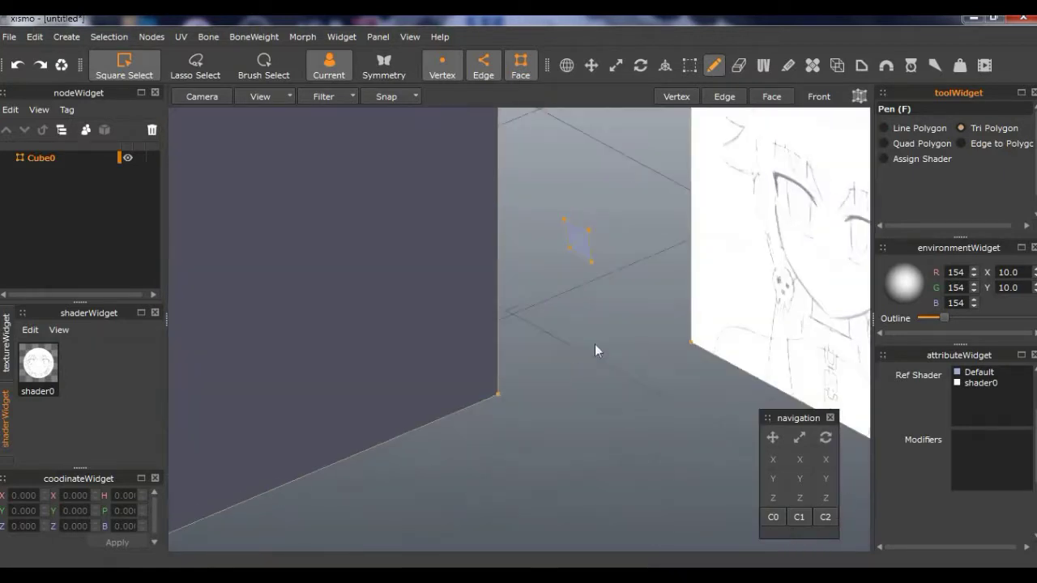
pyautogui.click(403, 37)
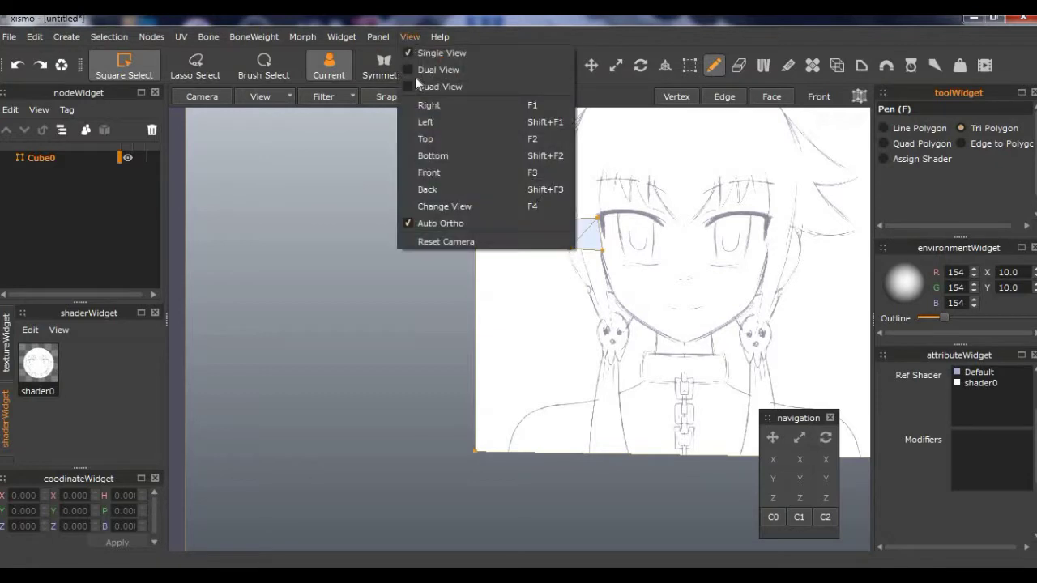
pyautogui.click(432, 171)
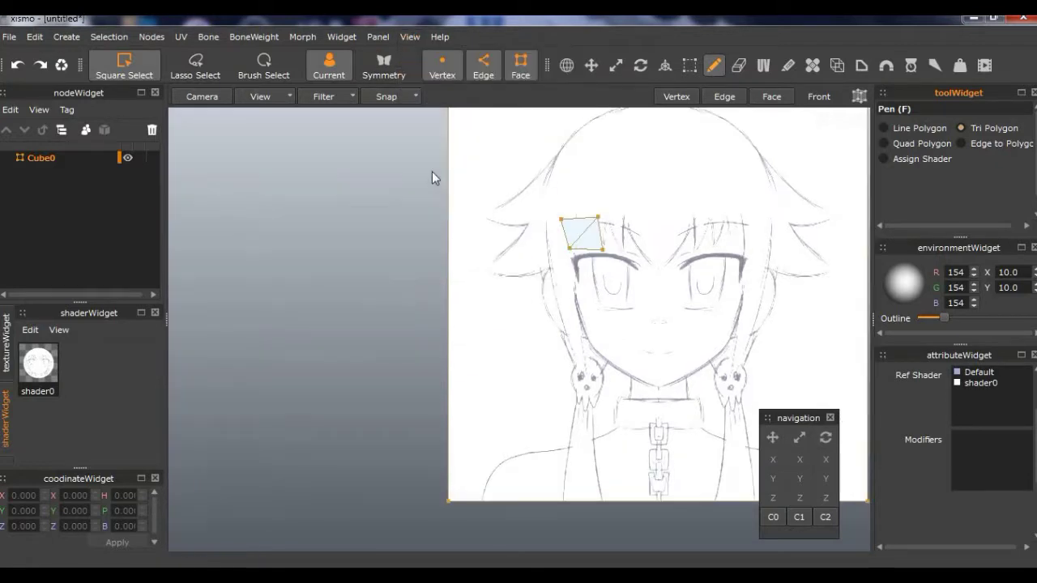
pyautogui.click(533, 194)
pyautogui.hotkey('ctrl', 'z')
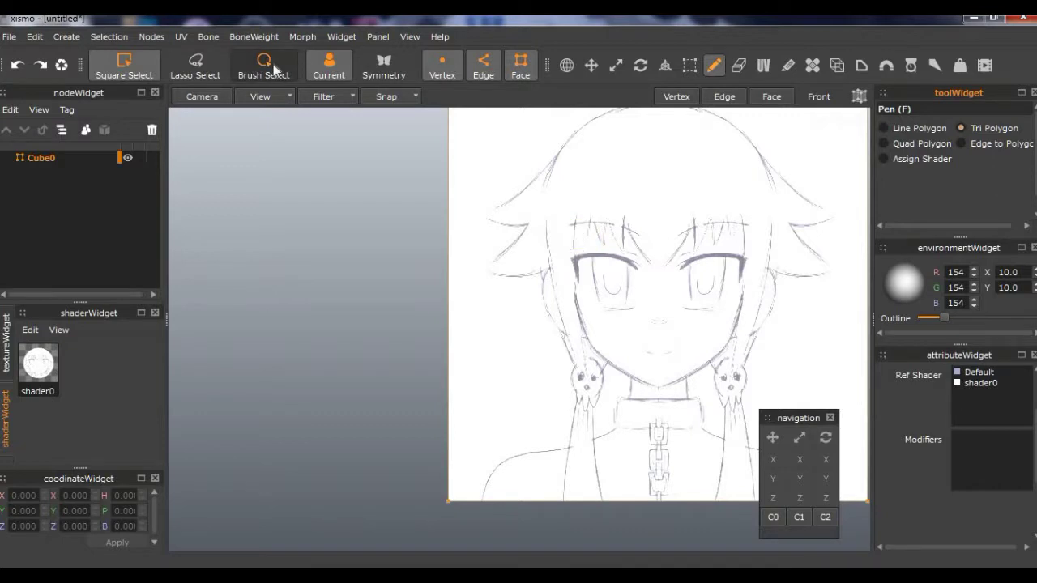
# - Draw two adjoining triangles from the tip of the chin along the left-hand jawline of the drawing
pyautogui.click(661, 386)
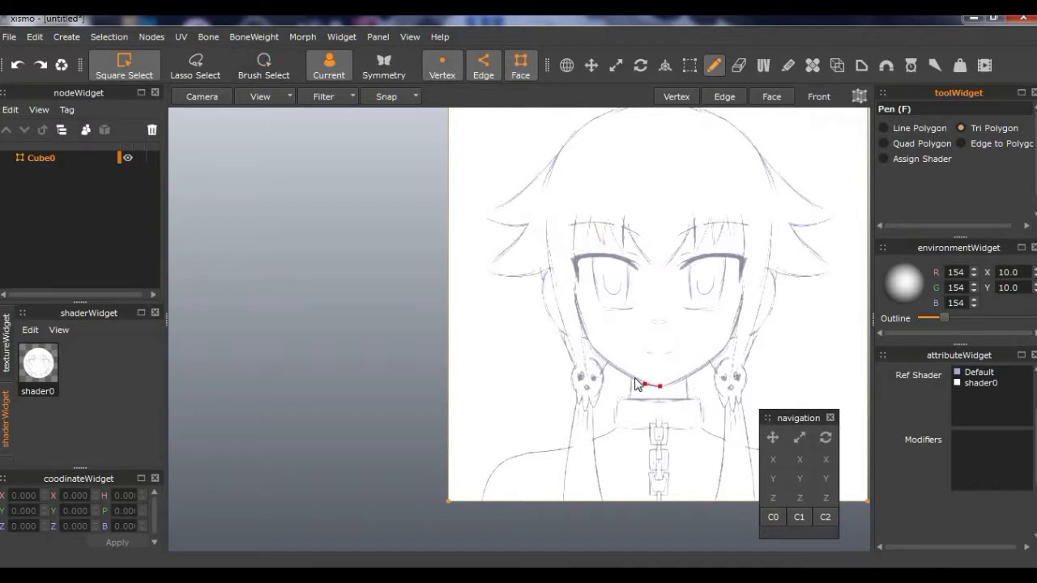
pyautogui.click(632, 374)
pyautogui.click(653, 360)
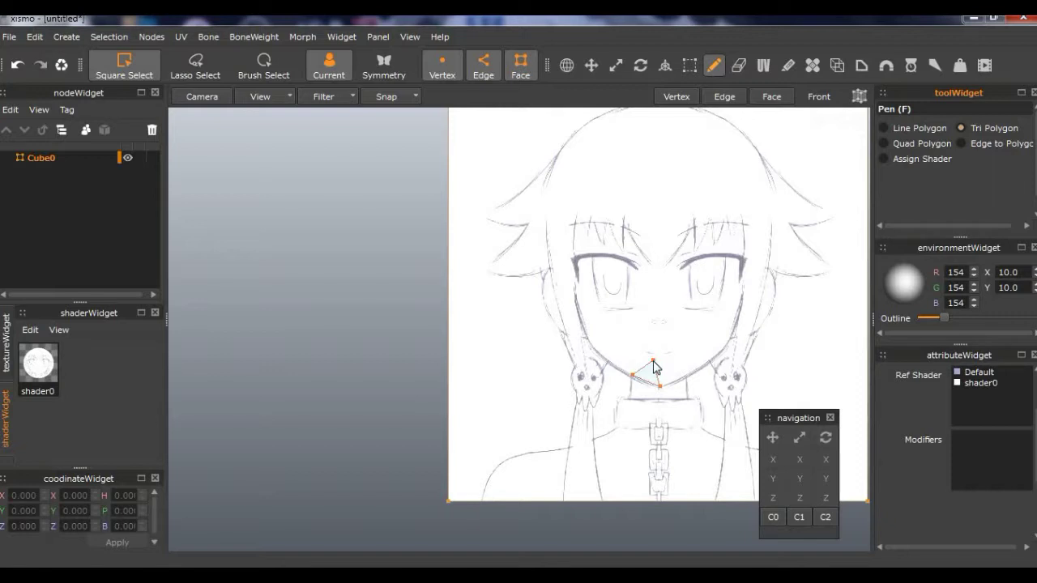
pyautogui.click(633, 374)
pyautogui.click(620, 364)
pyautogui.click(653, 359)
# - Extend the chin strip with three more connected triangles up the left-hand jawline toward the cheek
pyautogui.click(592, 346)
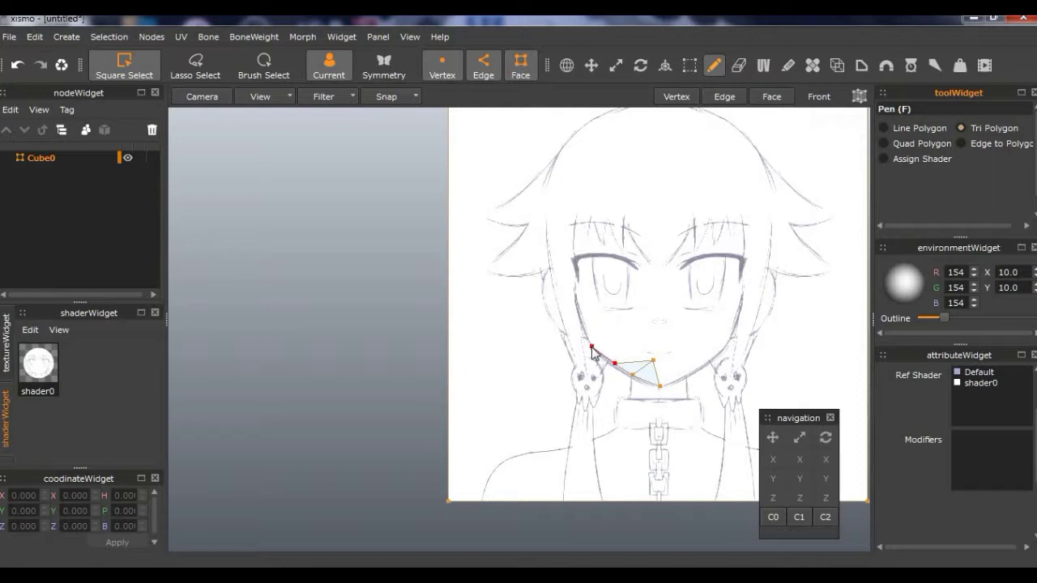
pyautogui.click(638, 338)
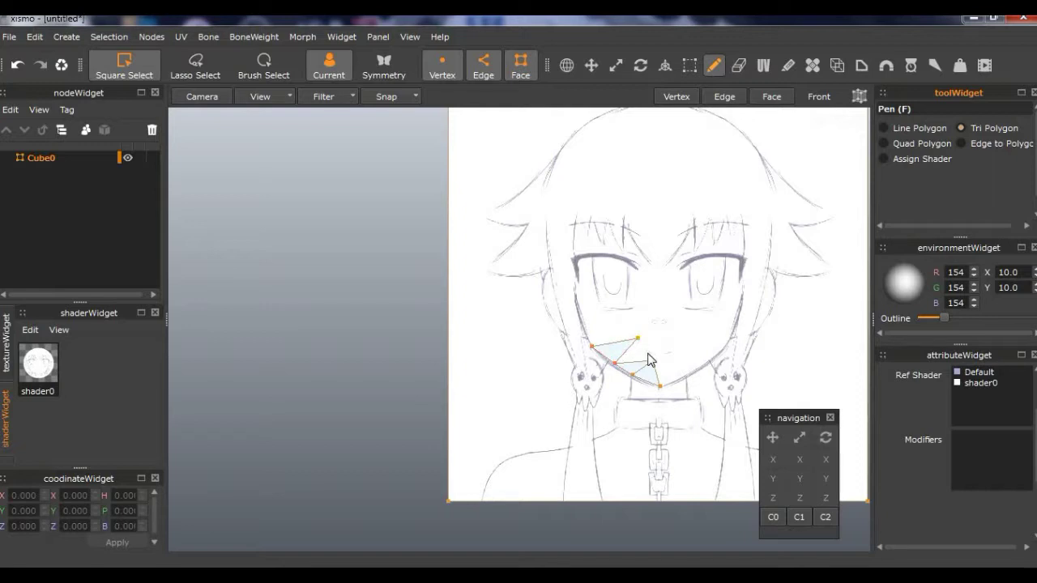
pyautogui.click(653, 359)
pyautogui.click(616, 365)
pyautogui.click(592, 347)
pyautogui.click(581, 321)
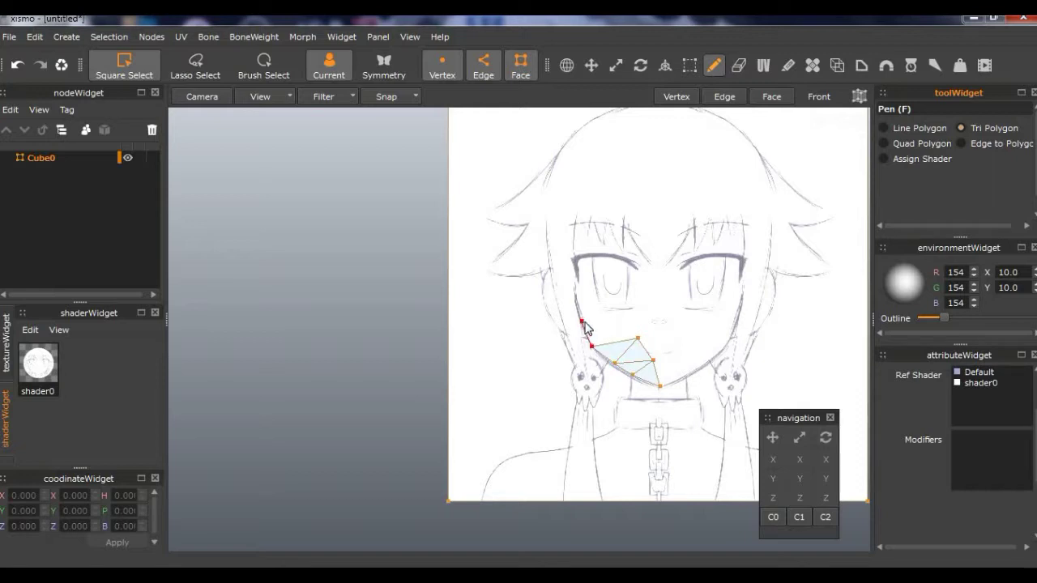
pyautogui.click(638, 338)
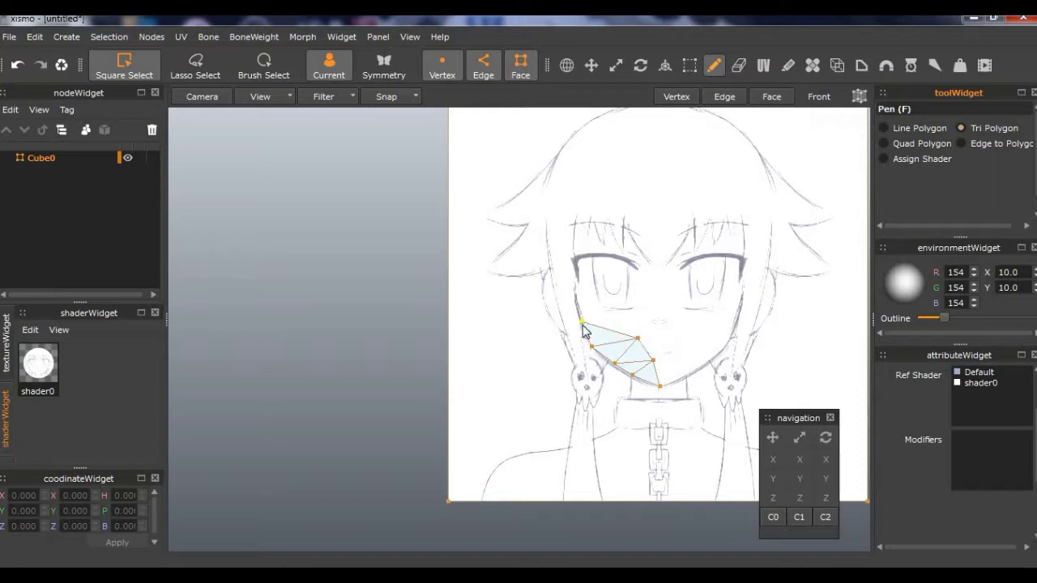
# - Try adding one more triangle at the cheek below the left-hand eye, and undo it
pyautogui.click(582, 322)
pyautogui.click(625, 310)
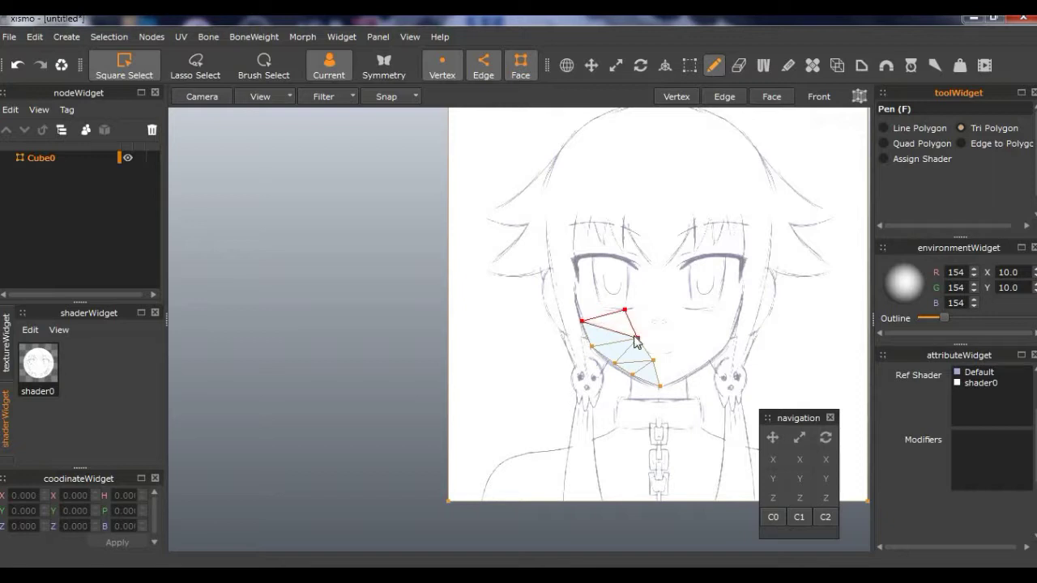
pyautogui.click(636, 340)
pyautogui.hotkey('ctrl', 'z')
pyautogui.hotkey('ctrl', 'z')
pyautogui.hotkey('ctrl', 'z')
pyautogui.hotkey('ctrl', 'z')
pyautogui.hotkey('ctrl', 'z')
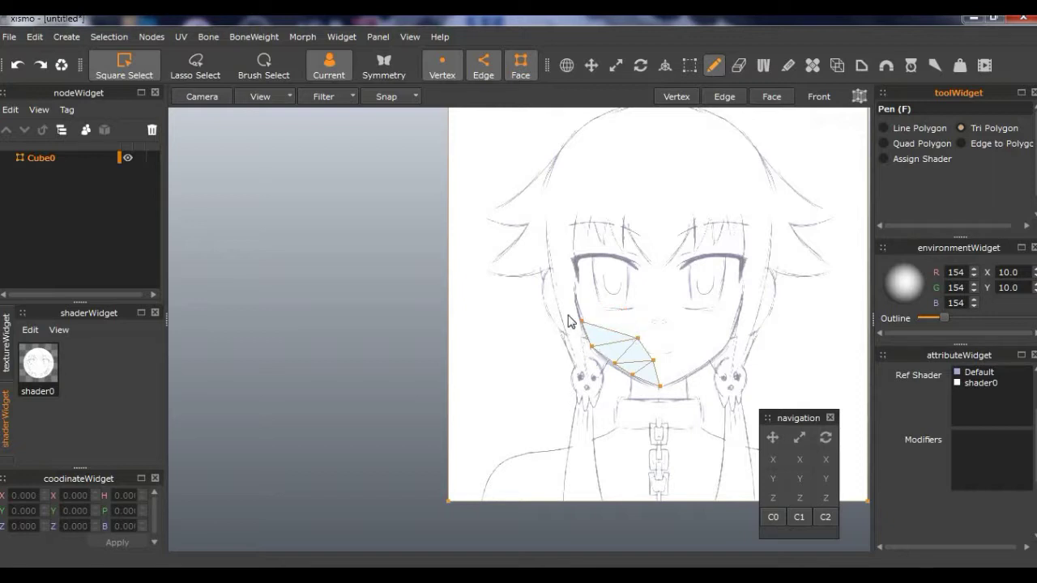
# - Undo the left-hand jawline triangles, try erasing the front drawing's plane at its lower corner with the Erase tool, and restore it
pyautogui.hotkey('ctrl', 'z')
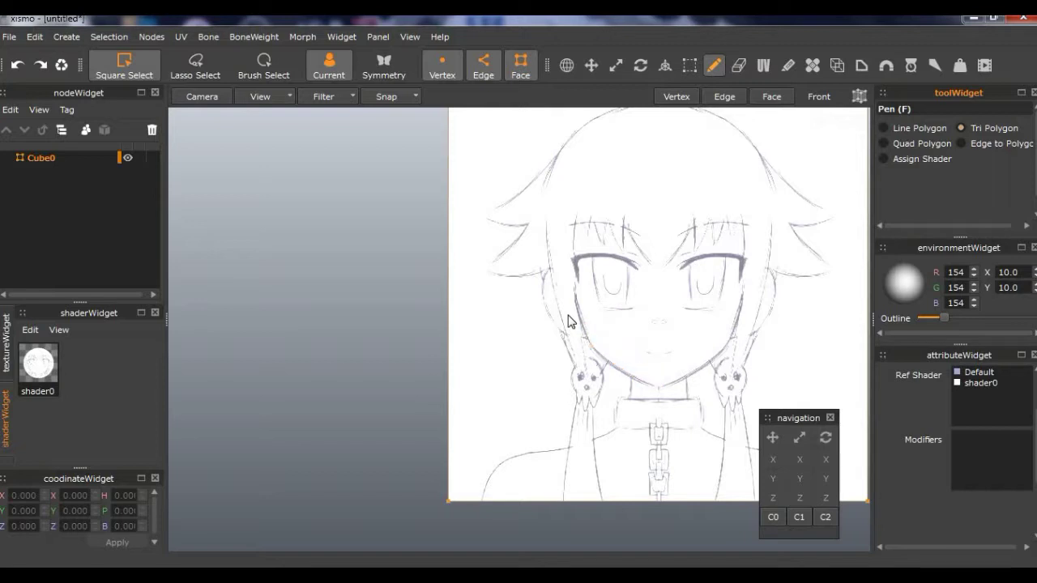
pyautogui.click(737, 63)
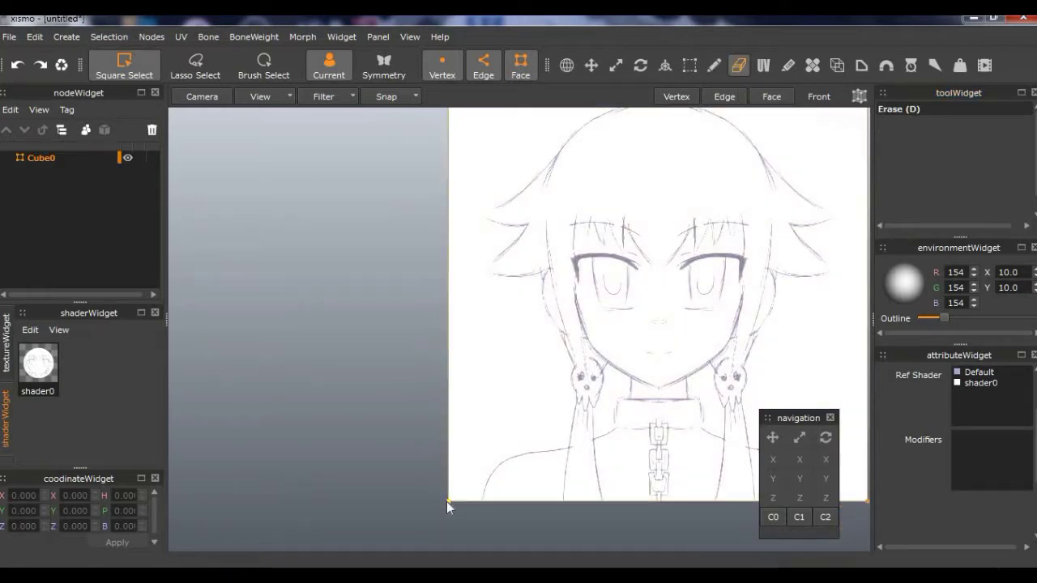
pyautogui.click(448, 501)
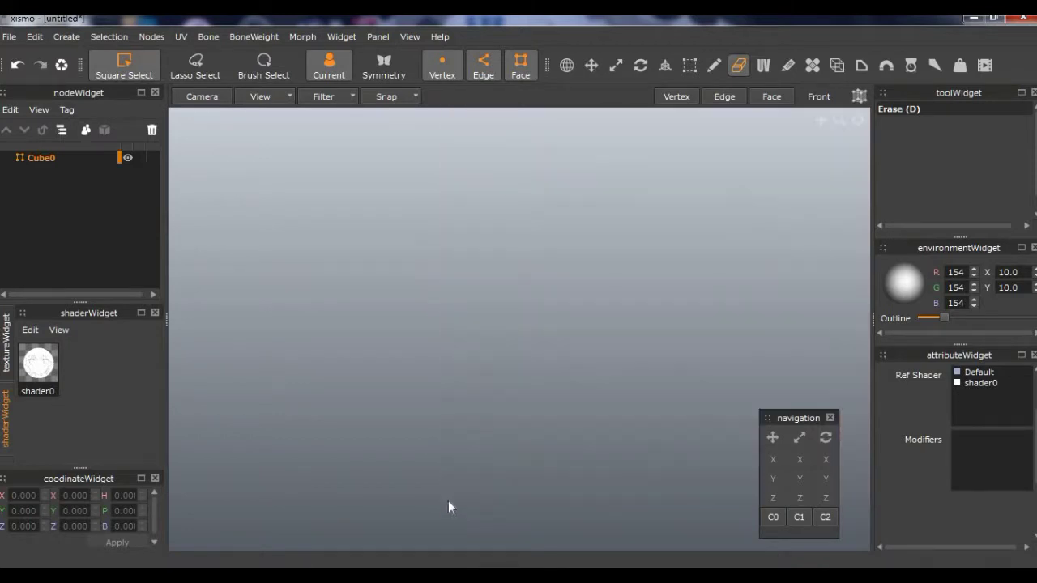
pyautogui.hotkey('ctrl', 'z')
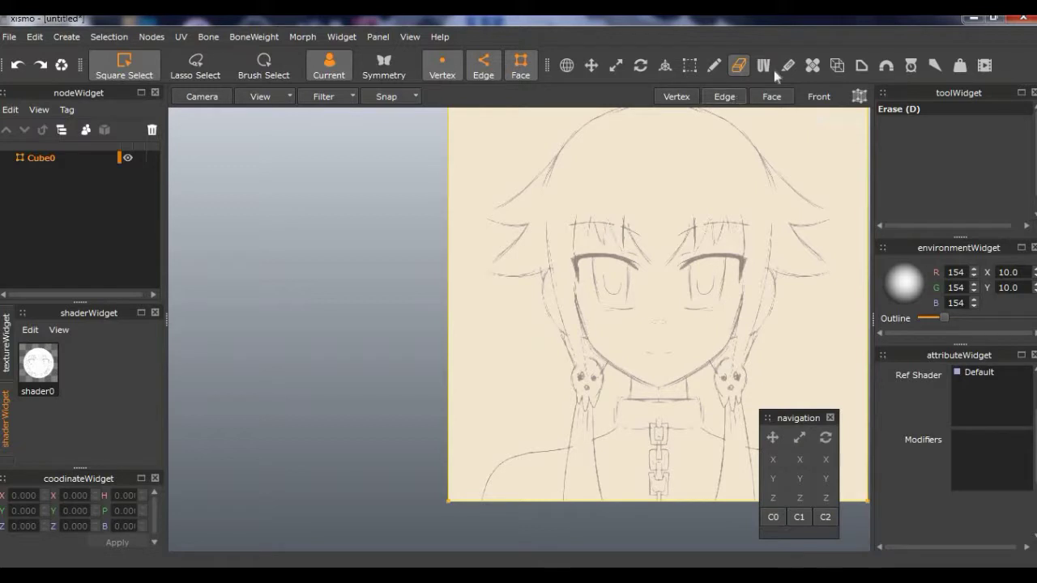
# - Use the Cutter to make eight roughly evenly spaced vertical cuts across the front drawing's plane
pyautogui.click(763, 68)
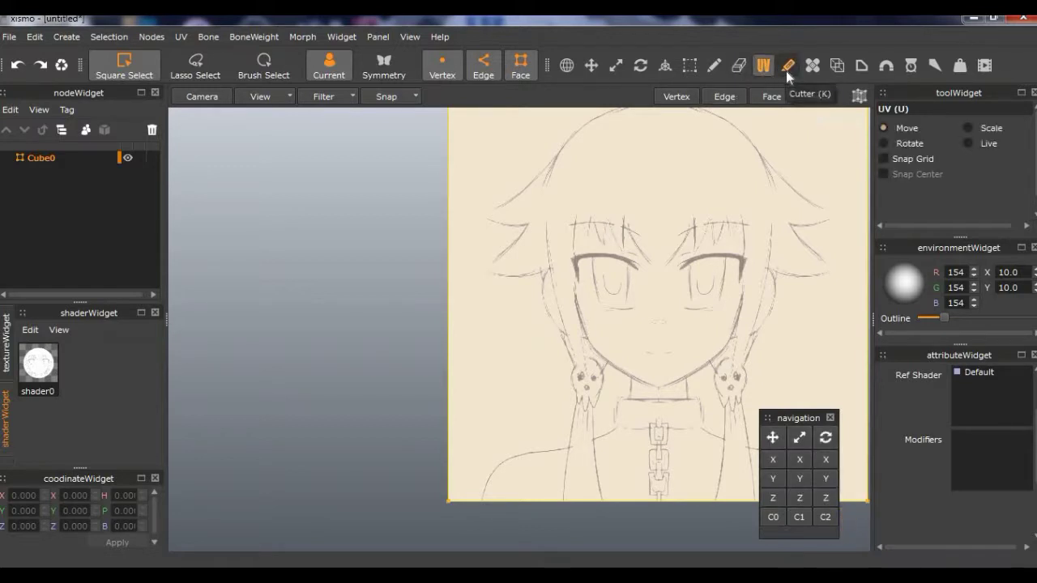
pyautogui.click(786, 71)
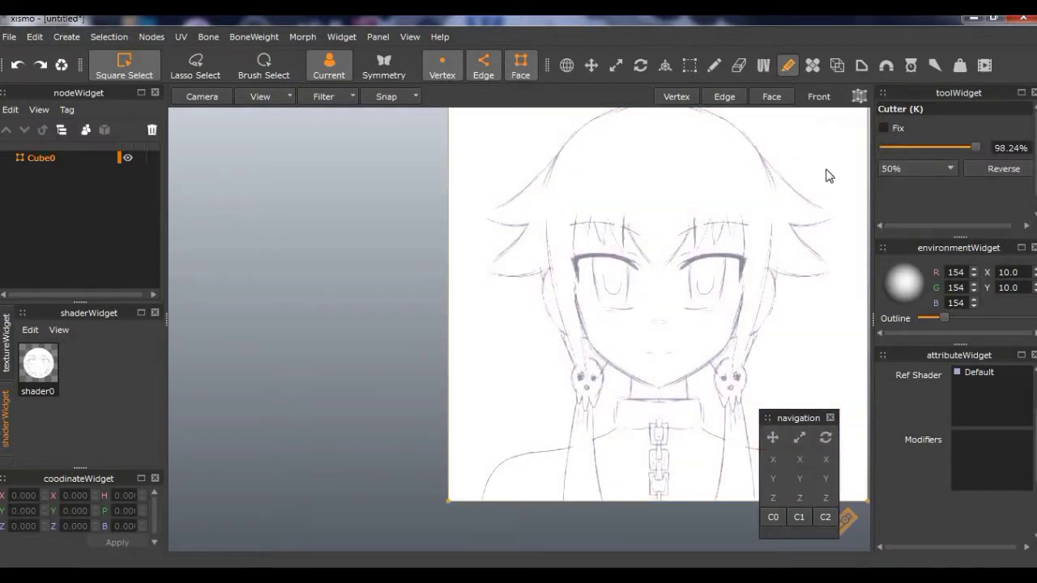
pyautogui.scroll(-3, 829, 177)
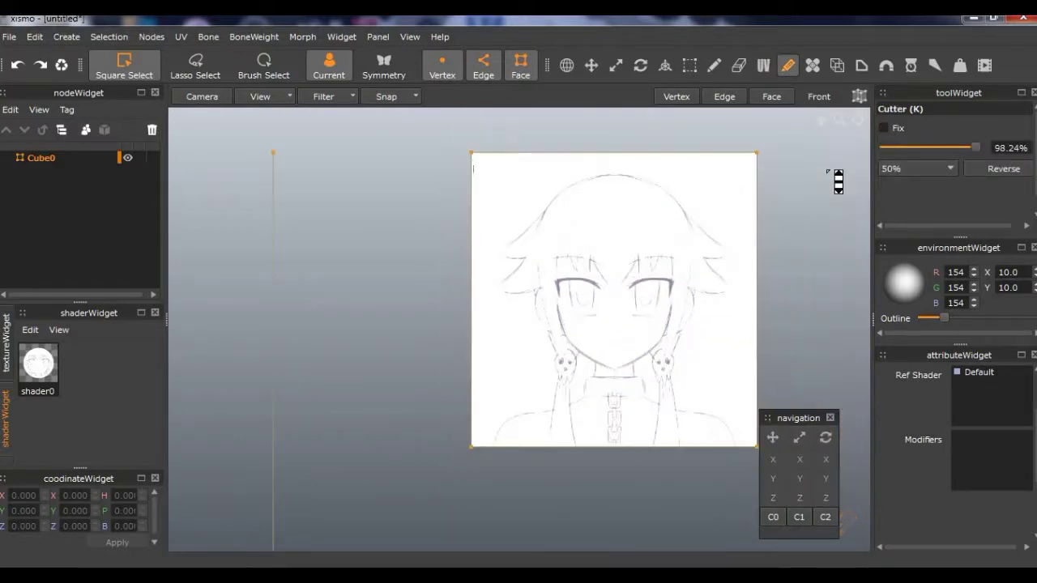
pyautogui.click(501, 160)
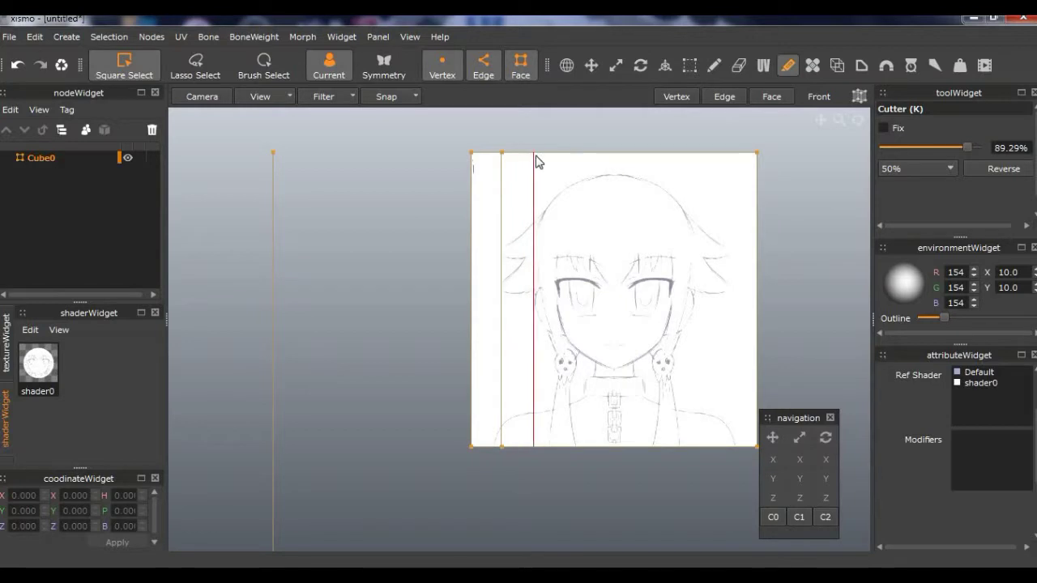
pyautogui.click(537, 160)
pyautogui.click(572, 161)
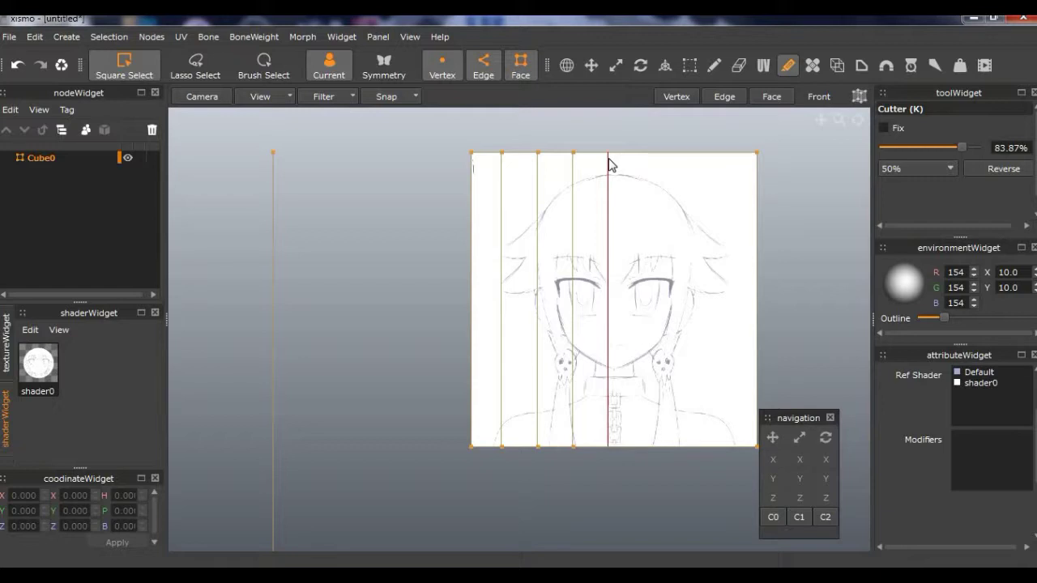
pyautogui.click(609, 162)
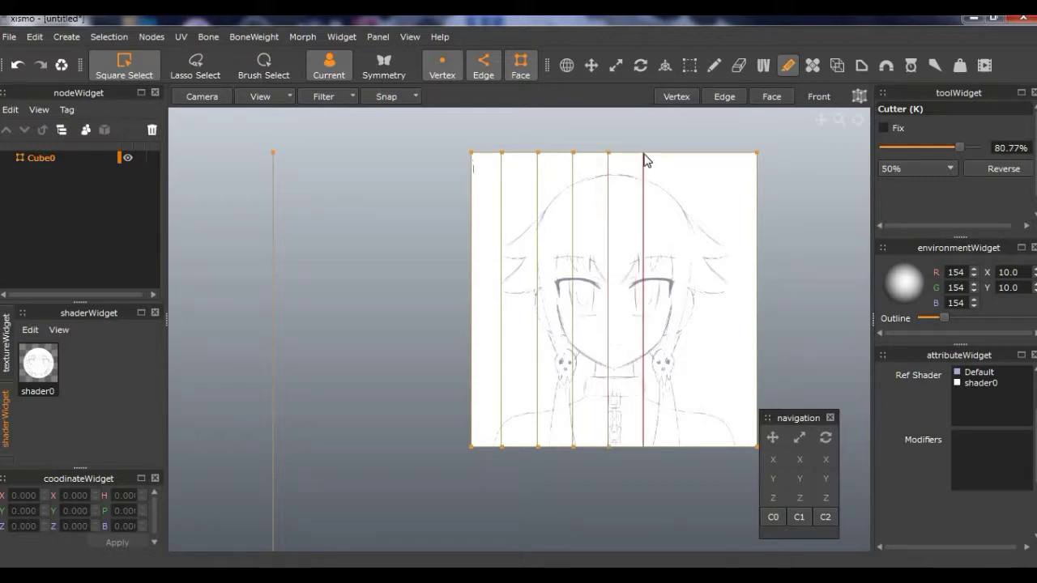
pyautogui.click(640, 160)
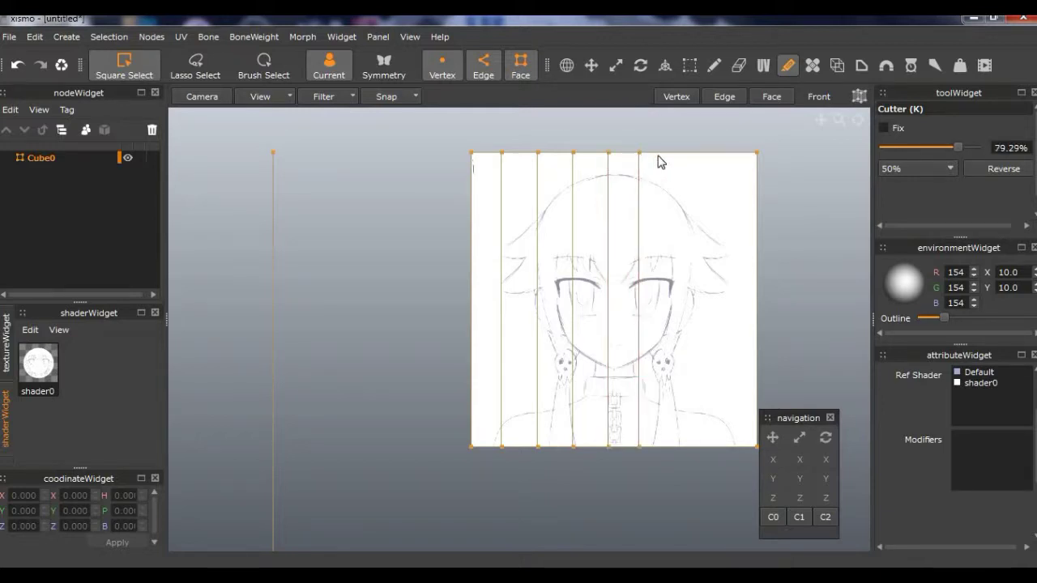
pyautogui.click(670, 161)
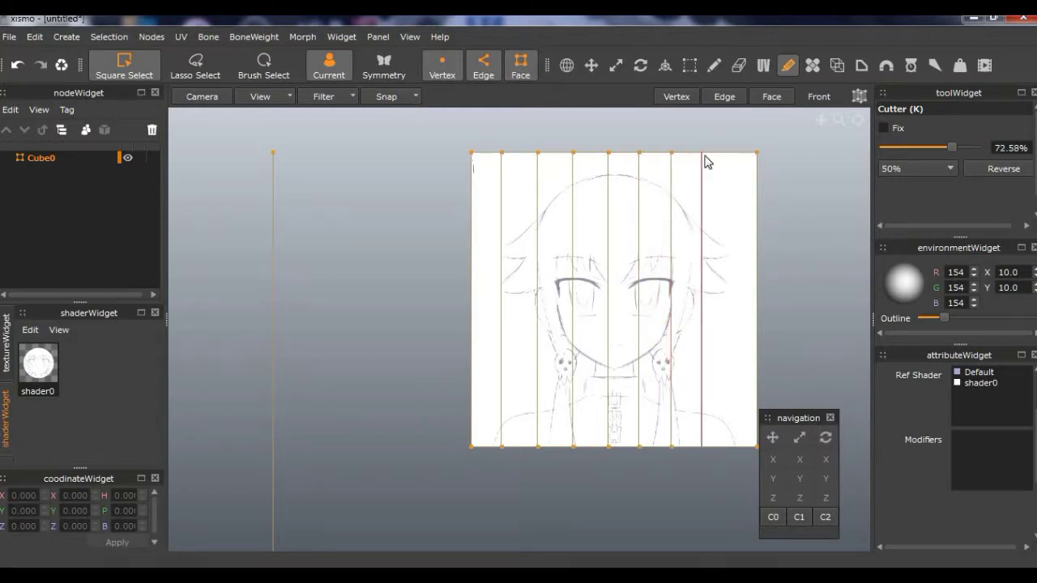
pyautogui.click(704, 162)
pyautogui.click(733, 162)
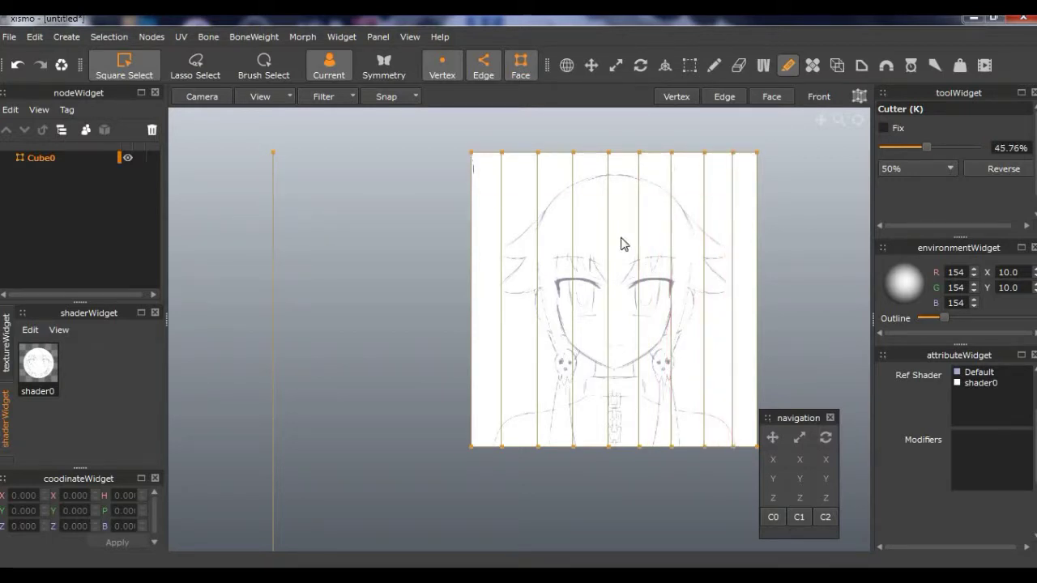
# - Undo all the vertical cuts on the front drawing's plane
pyautogui.hotkey('ctrl', 'z')
pyautogui.hotkey('ctrl', 'z')
pyautogui.hotkey('ctrl', 'z')
pyautogui.hotkey('ctrl', 'z')
pyautogui.hotkey('ctrl', 'z')
pyautogui.hotkey('ctrl', 'z')
pyautogui.hotkey('ctrl', 'z')
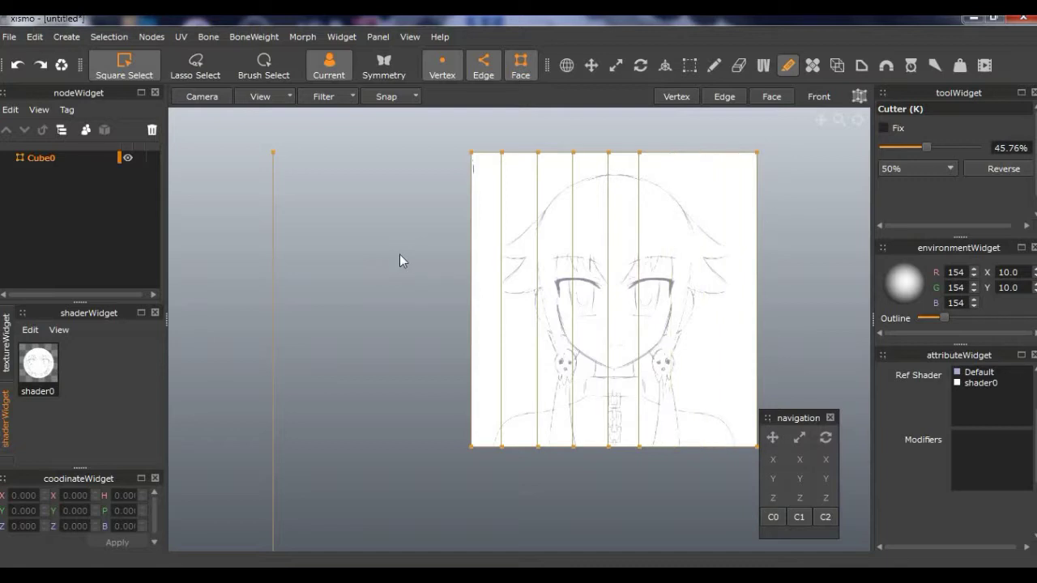
pyautogui.hotkey('ctrl', 'z')
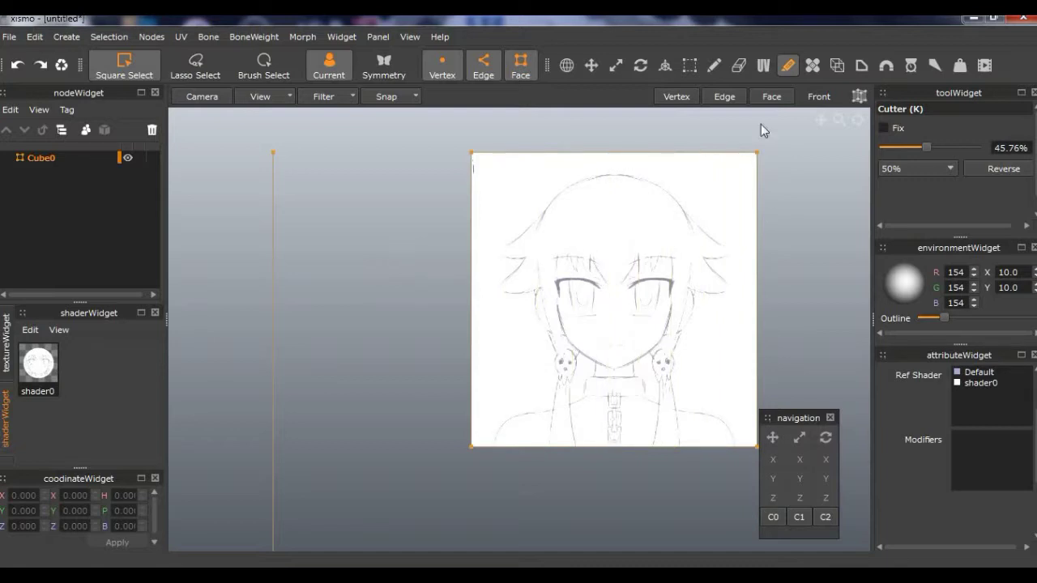
# - Draw three connected triangles with the Pen tool across the tip of the chin, heading toward the right-hand jawline
pyautogui.click(812, 65)
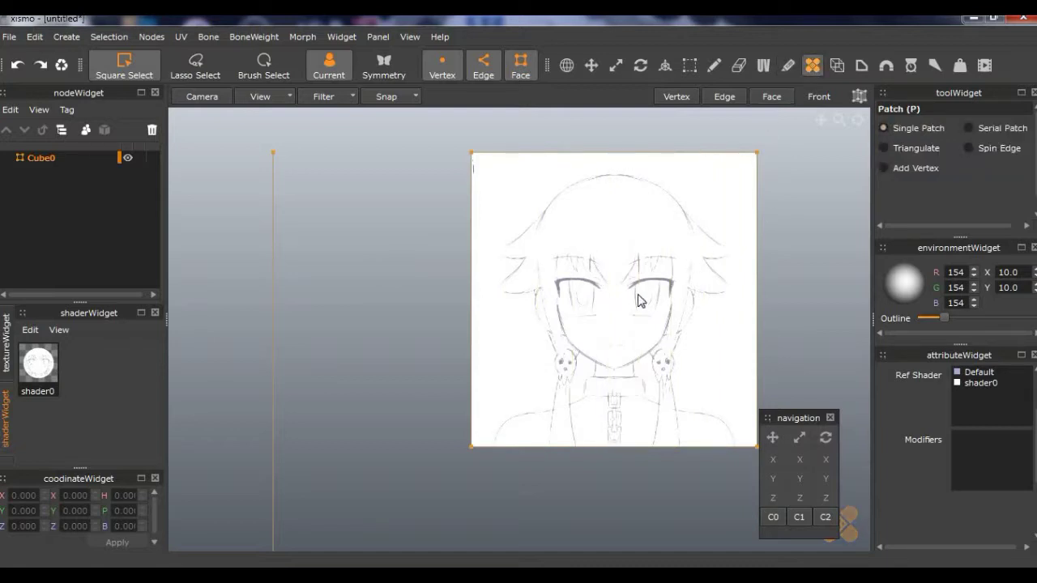
pyautogui.scroll(3, 640, 301)
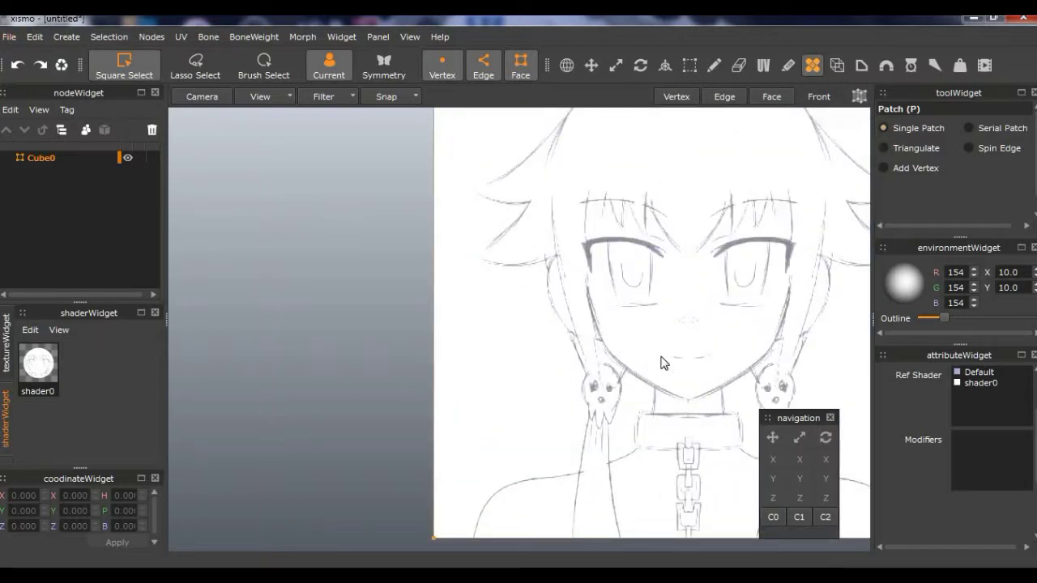
pyautogui.click(714, 65)
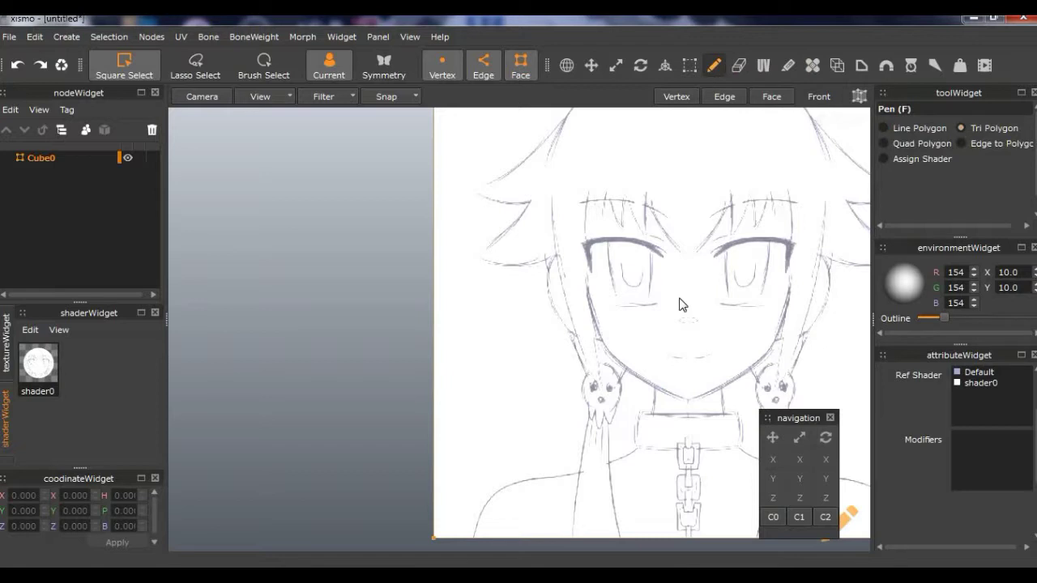
pyautogui.click(688, 398)
pyautogui.click(641, 377)
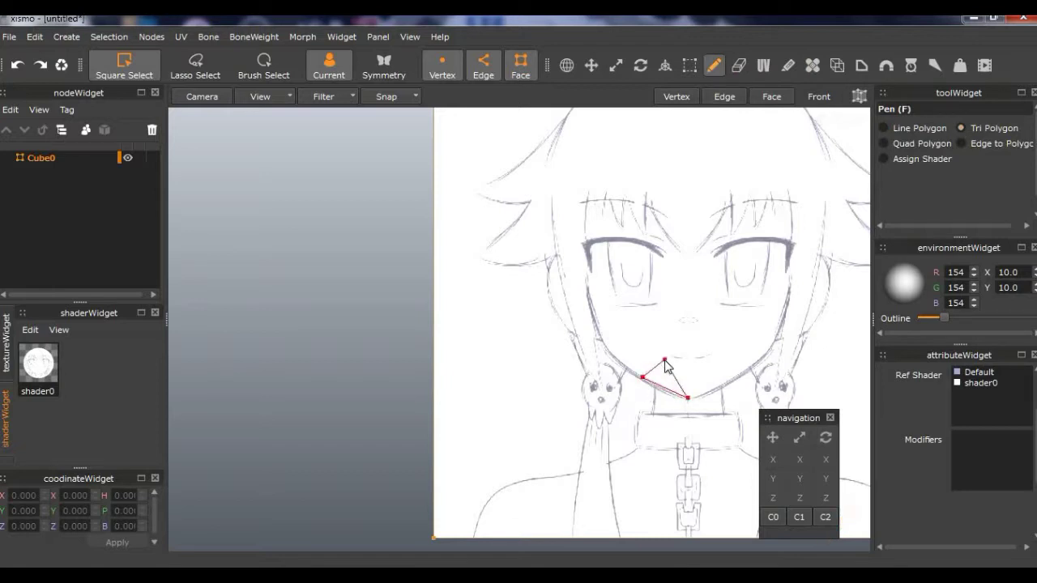
pyautogui.click(670, 355)
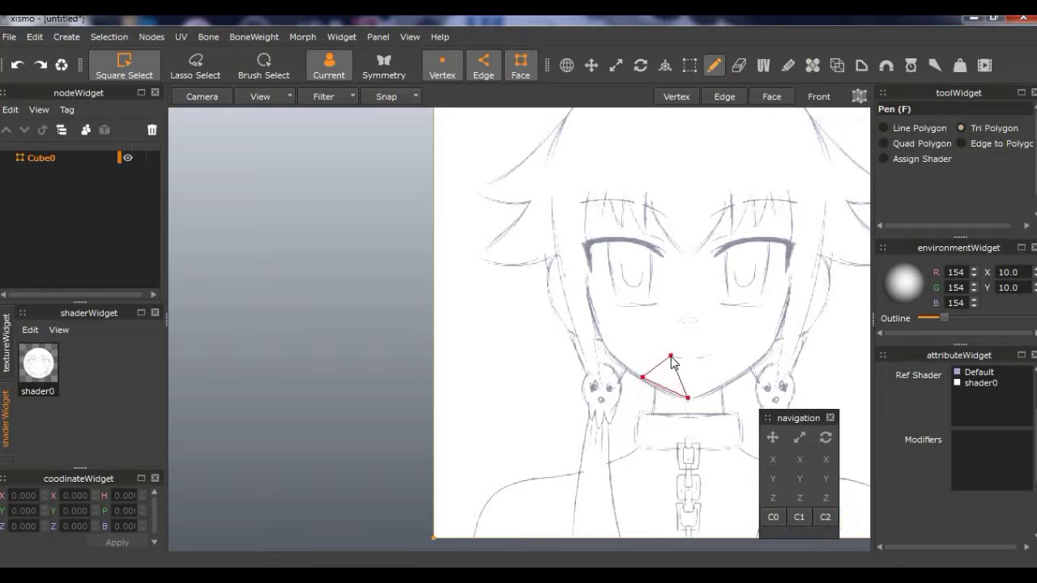
pyautogui.click(724, 379)
pyautogui.click(687, 398)
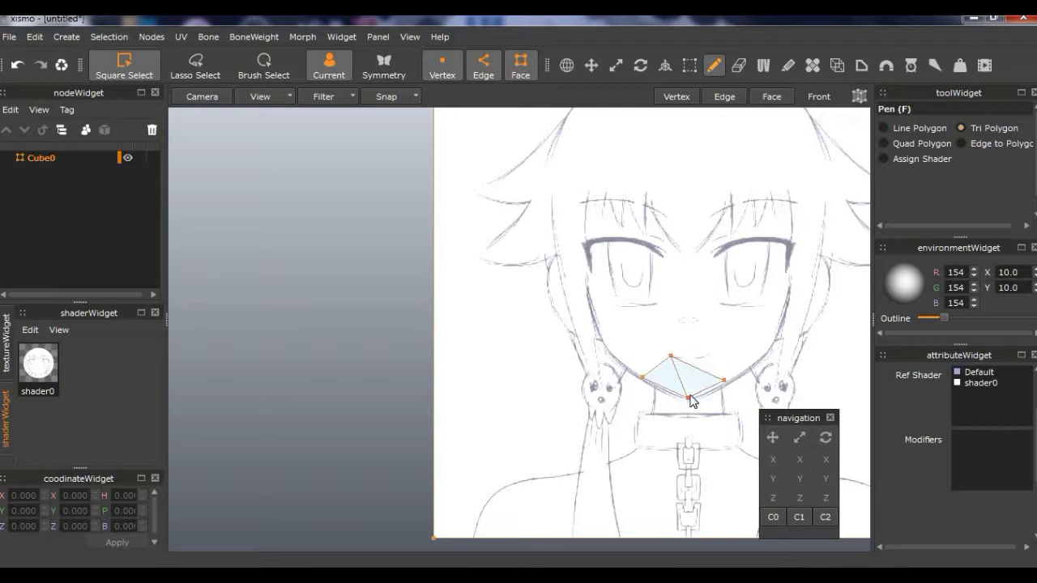
pyautogui.click(670, 355)
pyautogui.click(721, 331)
pyautogui.click(723, 379)
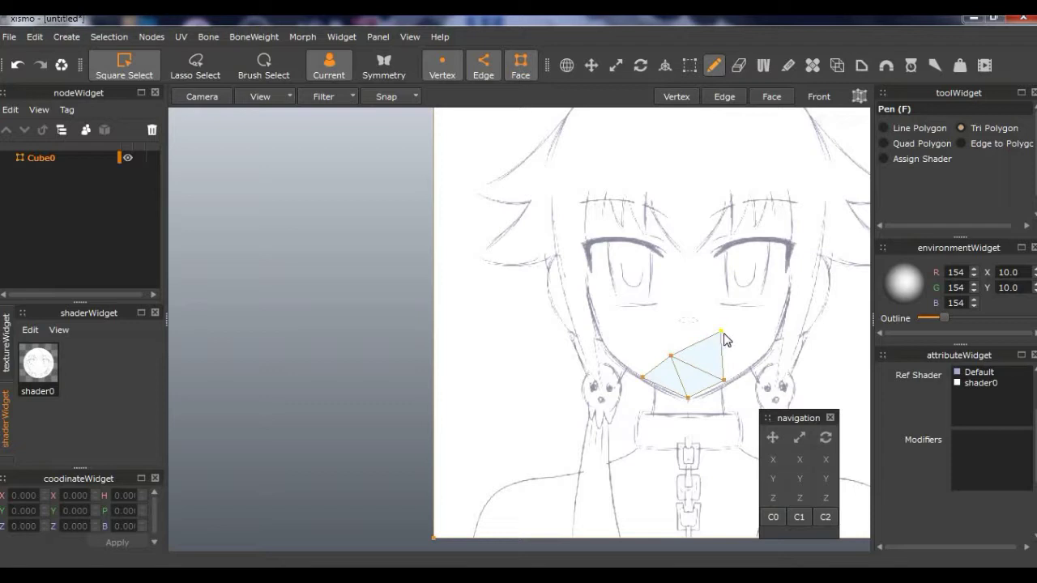
# - Extend the chin strip with three more connected triangles along the right-hand jawline
pyautogui.click(721, 332)
pyautogui.click(751, 327)
pyautogui.click(754, 364)
pyautogui.click(723, 379)
pyautogui.click(724, 379)
pyautogui.click(721, 331)
pyautogui.click(753, 365)
pyautogui.click(751, 327)
pyautogui.click(776, 333)
pyautogui.click(754, 365)
# - Add two more triangles to the strip at the cheek, just below the right-hand eye
pyautogui.click(759, 304)
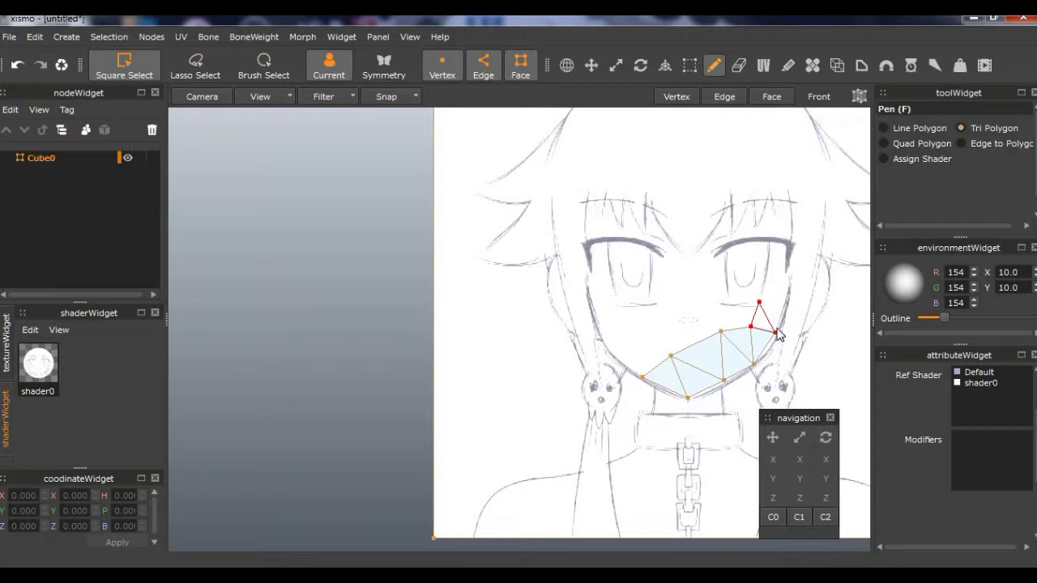
pyautogui.click(785, 310)
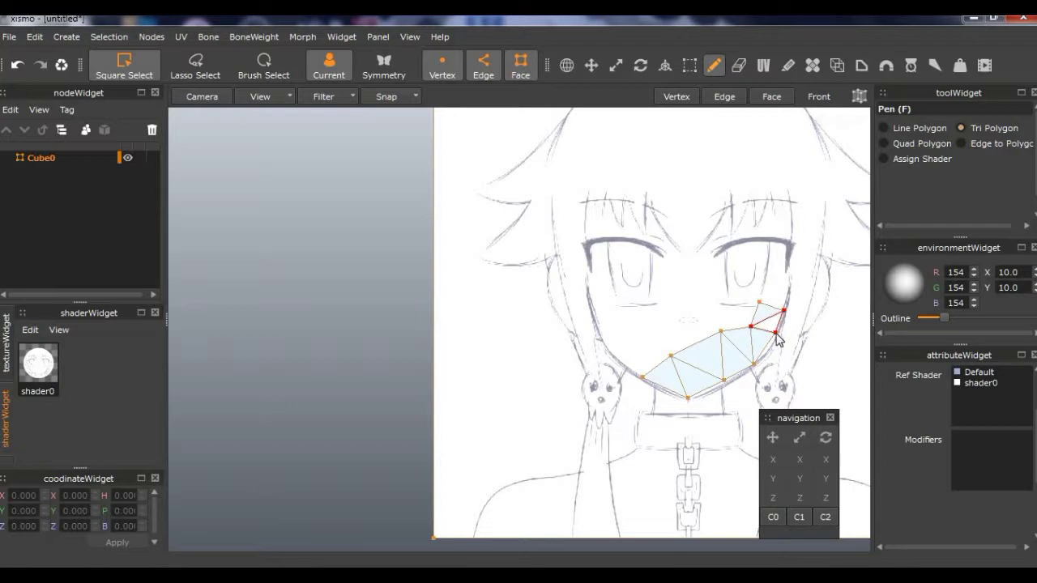
pyautogui.click(775, 333)
# - Merge the strip's triangle pairs into quads with Single Patch, and reposition its inner-edge and jaw vertices with the Universal tool
pyautogui.click(815, 63)
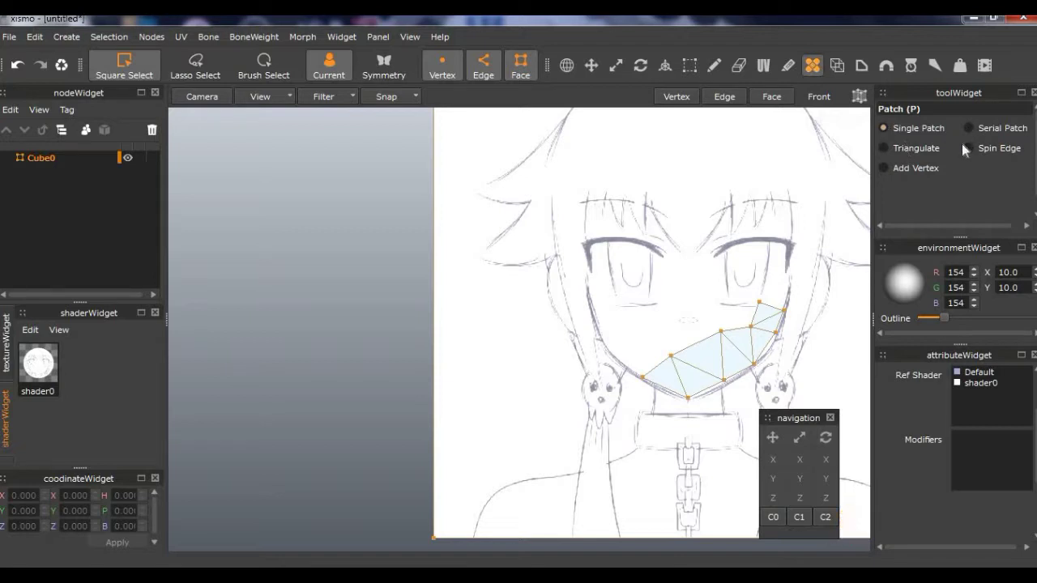
pyautogui.click(681, 383)
pyautogui.click(567, 64)
pyautogui.moveTo(748, 328); pyautogui.dragTo(775, 343)
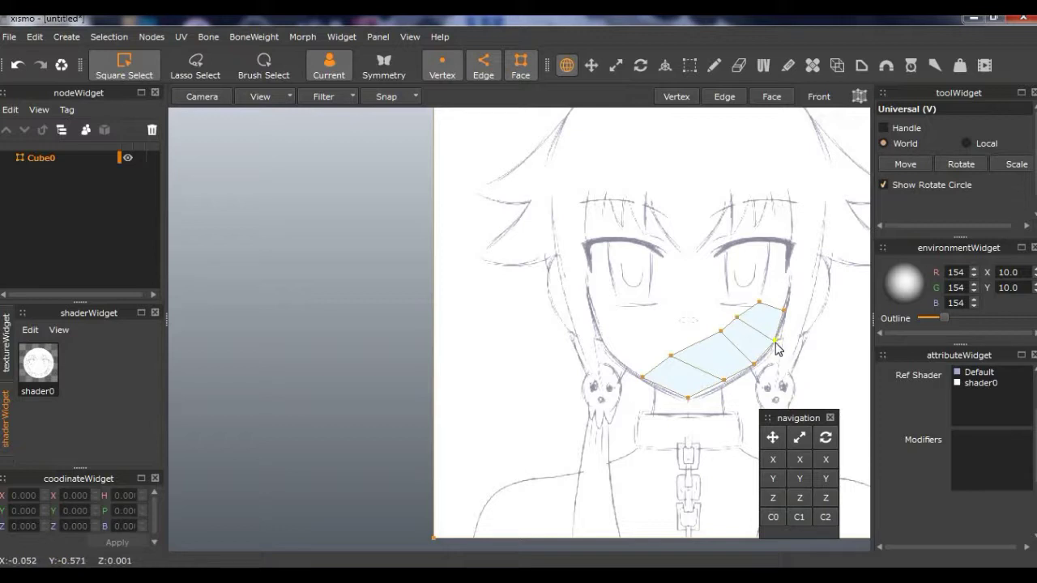
pyautogui.moveTo(672, 356); pyautogui.dragTo(690, 354)
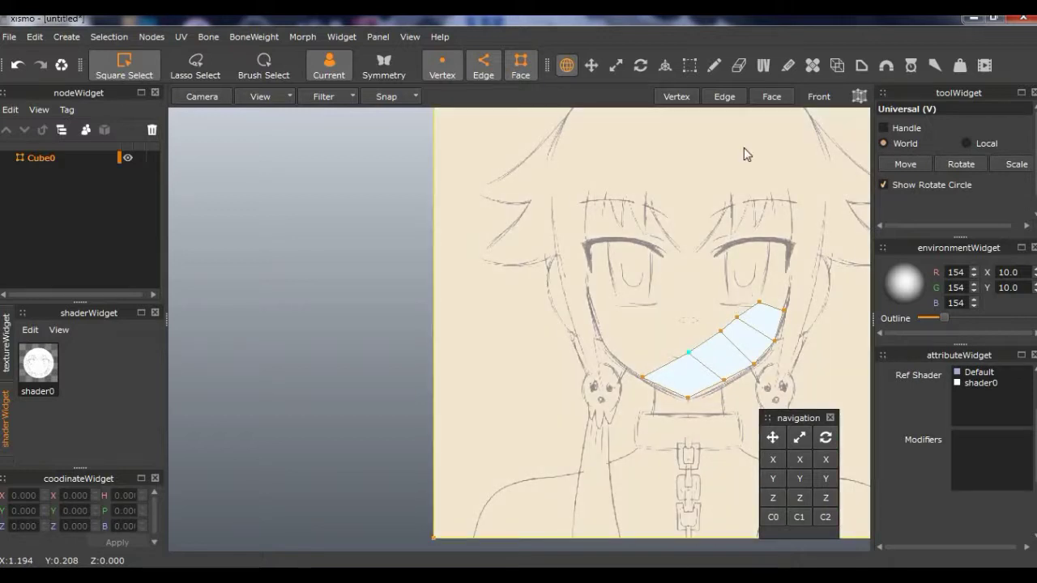
# - Try adding vertices in the middle of the jaw strip with the Patch tool's Add Vertex option, and undo them
pyautogui.click(717, 66)
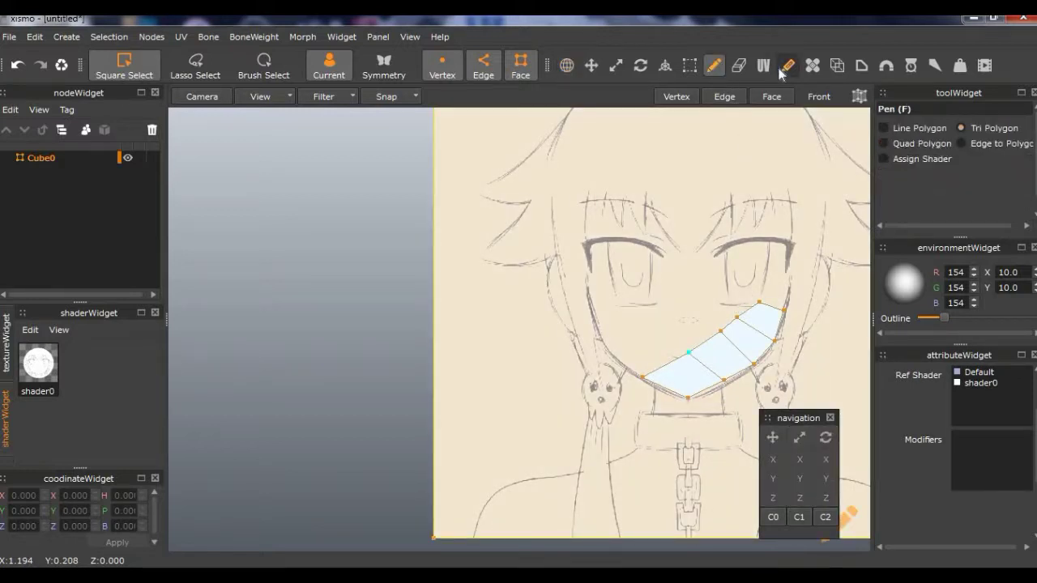
pyautogui.click(817, 69)
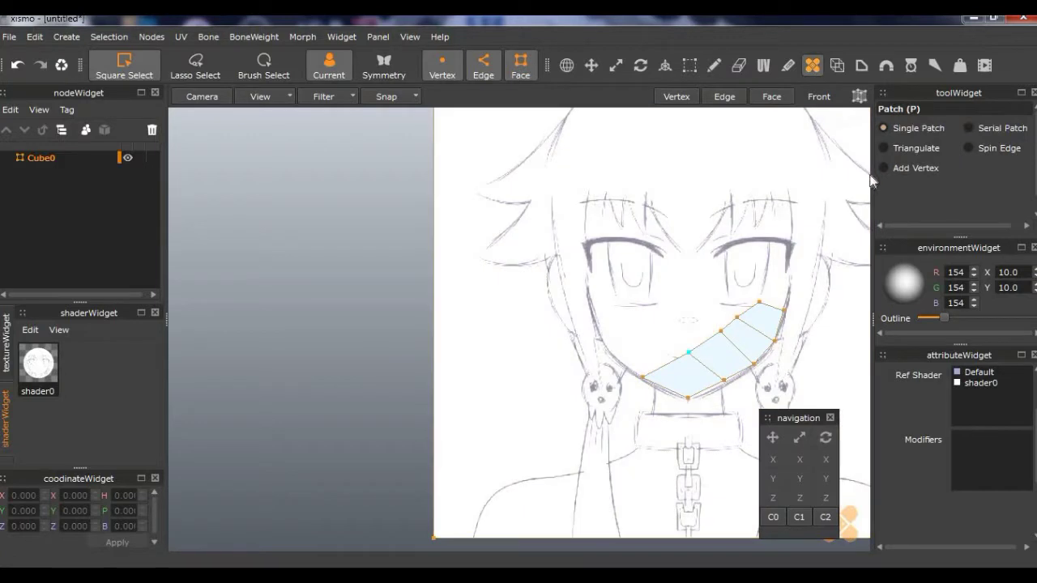
pyautogui.click(883, 167)
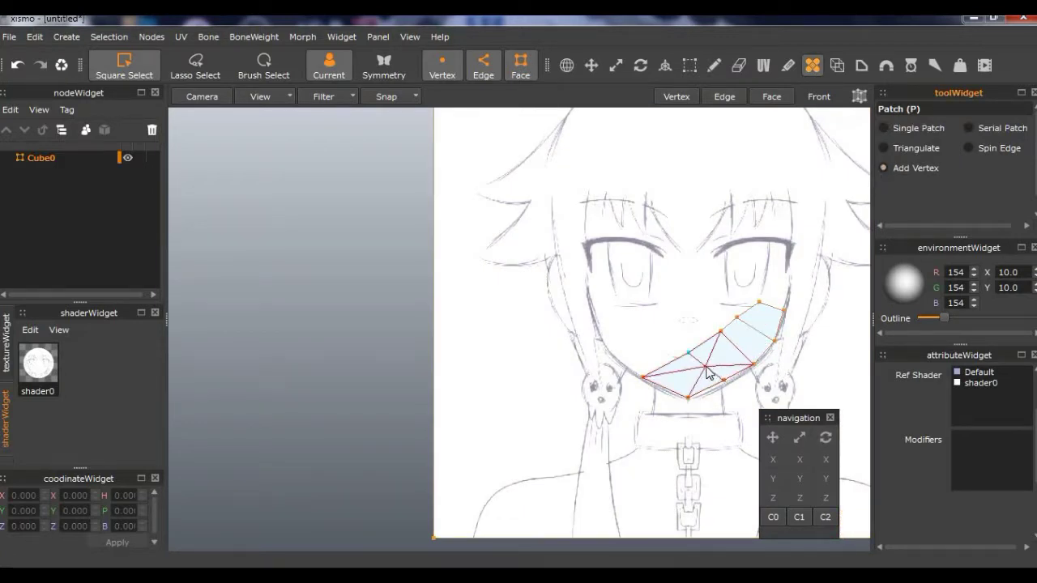
pyautogui.click(707, 367)
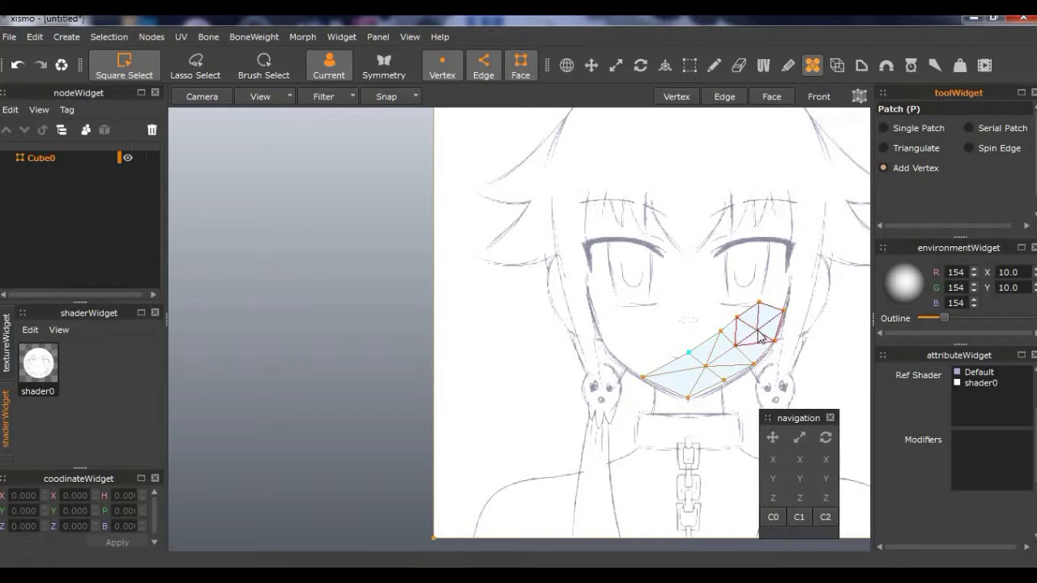
pyautogui.click(757, 330)
pyautogui.hotkey('ctrl', 'z')
pyautogui.hotkey('ctrl', 'z')
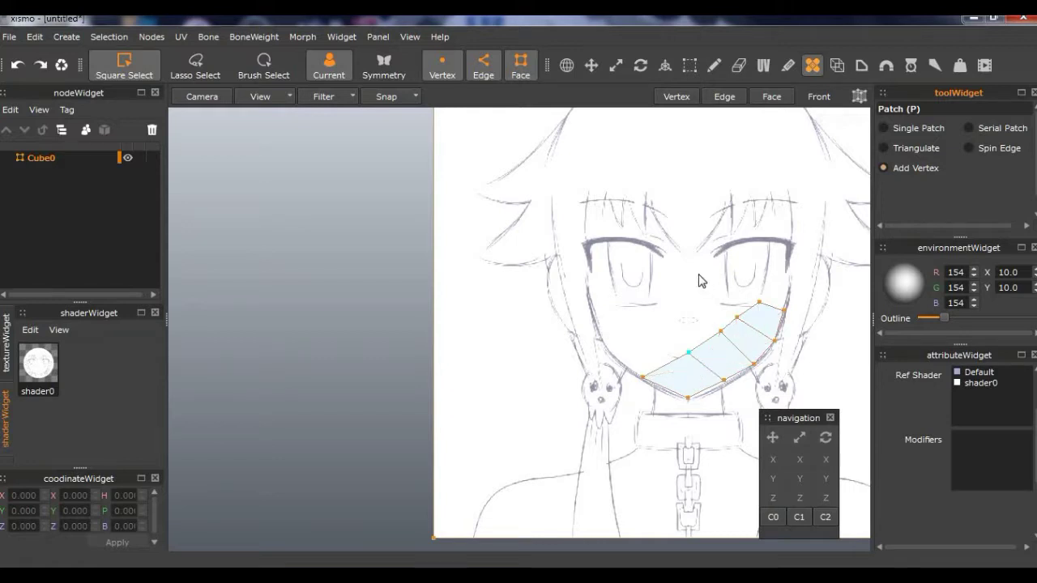
# - Turn the model edge-on and extrude part of the jaw strip by about -0.104 in the Default Extrude mode
pyautogui.click(838, 67)
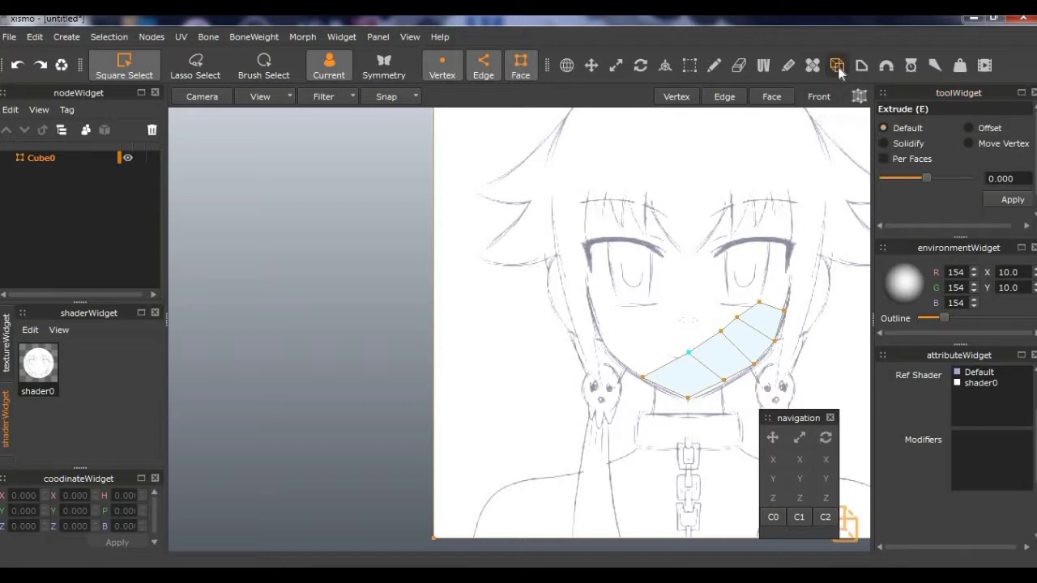
pyautogui.moveTo(646, 364); pyautogui.dragTo(514, 372, button='right')
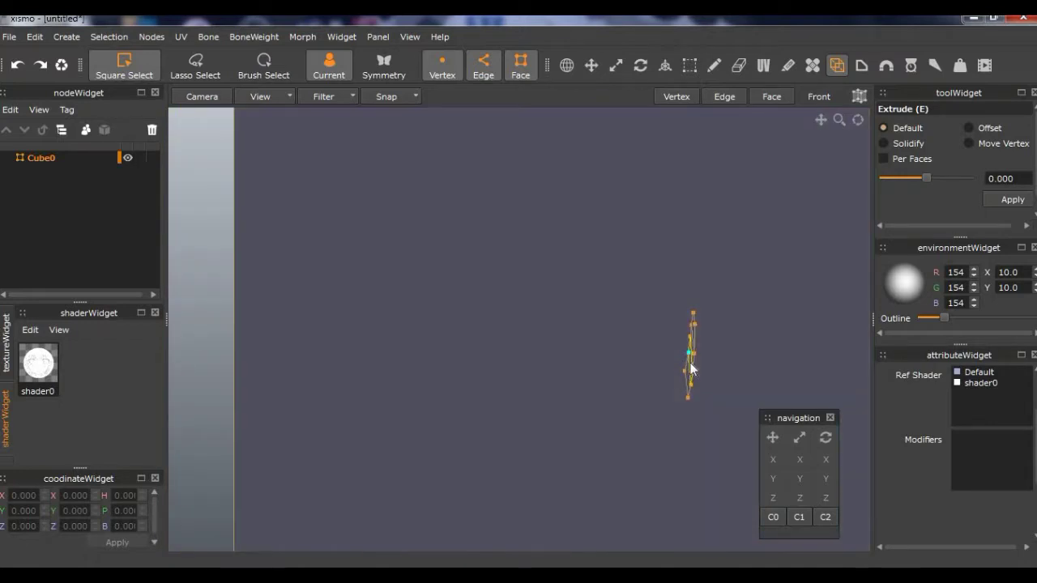
pyautogui.moveTo(691, 368)
pyautogui.mouseDown()
pyautogui.moveTo(672, 362)
pyautogui.moveTo(686, 370)
pyautogui.mouseUp()
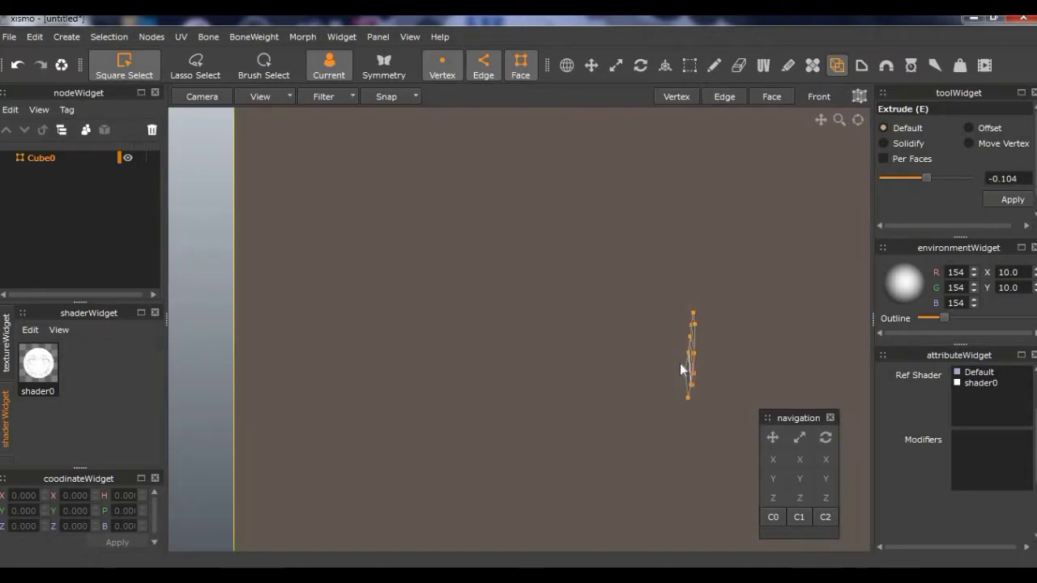
# - Try extruding the lowest face of the jaw strip by about -1.519, undo the extrusion, and return to the Front view
pyautogui.moveTo(690, 369)
pyautogui.mouseDown(button='right')
pyautogui.moveTo(724, 366)
pyautogui.moveTo(692, 363)
pyautogui.mouseUp(button='right')
pyautogui.moveTo(658, 377); pyautogui.dragTo(636, 382)
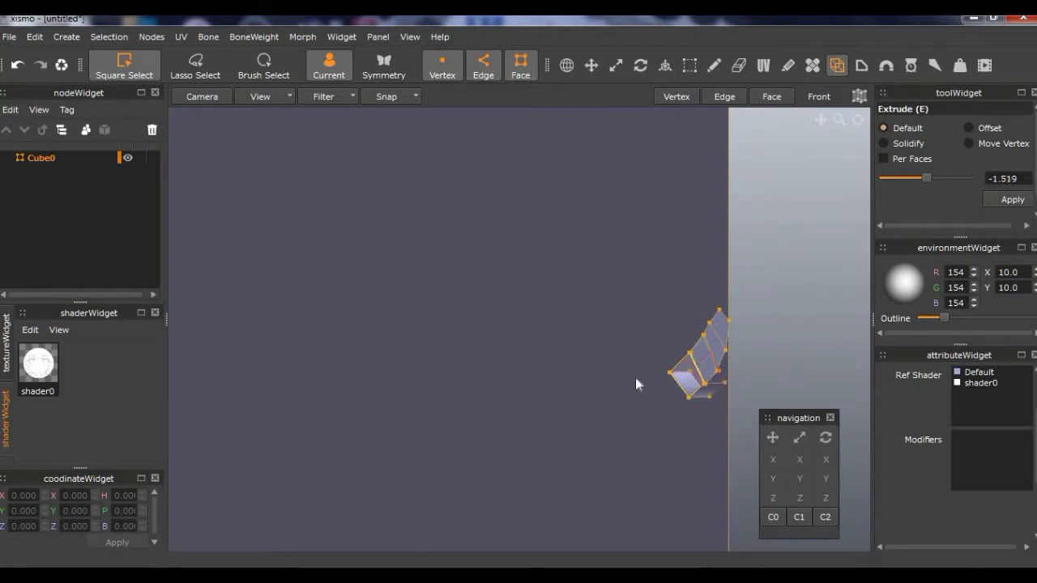
pyautogui.moveTo(637, 381)
pyautogui.mouseDown(button='right')
pyautogui.moveTo(574, 388)
pyautogui.moveTo(697, 384)
pyautogui.moveTo(584, 421)
pyautogui.moveTo(638, 517)
pyautogui.moveTo(661, 521)
pyautogui.moveTo(733, 459)
pyautogui.moveTo(789, 384)
pyautogui.moveTo(798, 386)
pyautogui.mouseUp(button='right')
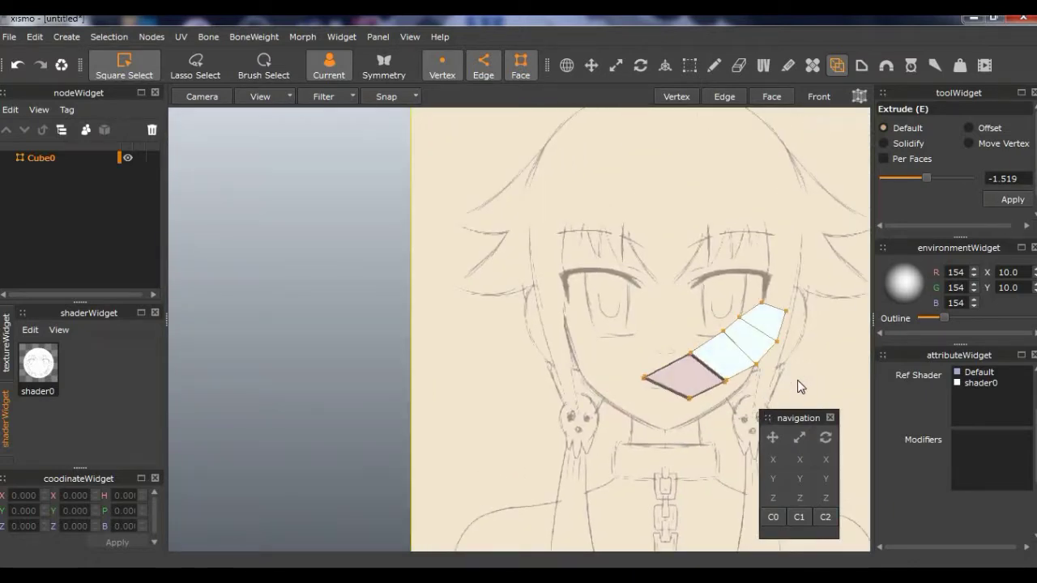
pyautogui.hotkey('ctrl', 'z')
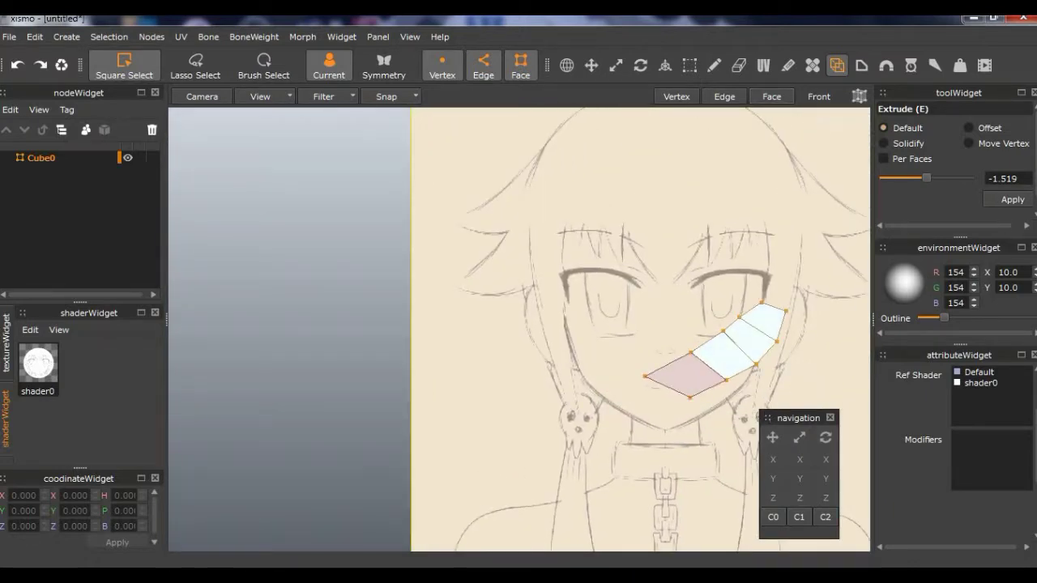
pyautogui.click(402, 37)
pyautogui.click(432, 168)
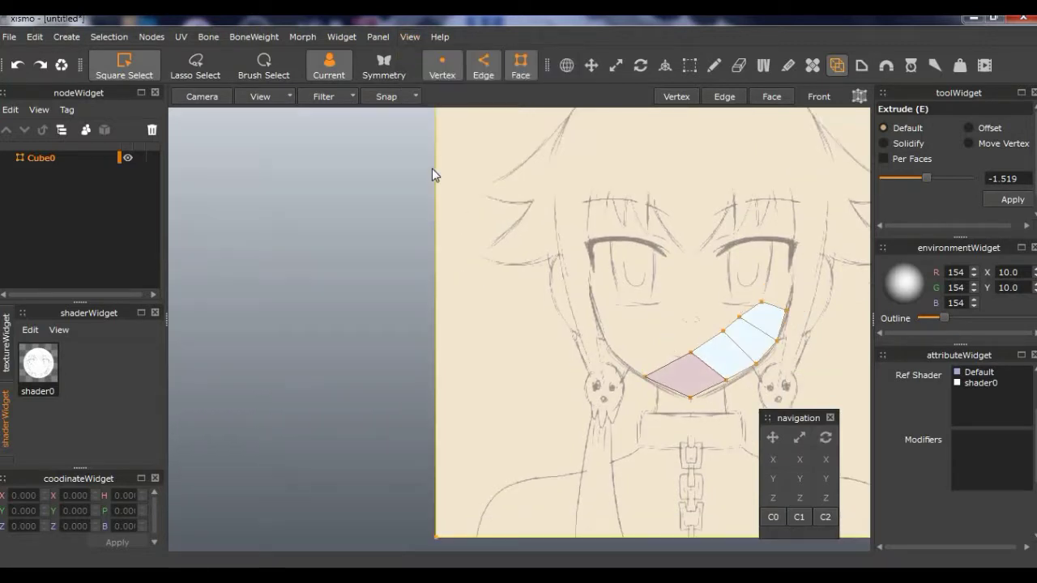
# - Set the Bevel tool's amount to 286.00, look at the jaw strip from an angle, and return to the Front view
pyautogui.click(862, 66)
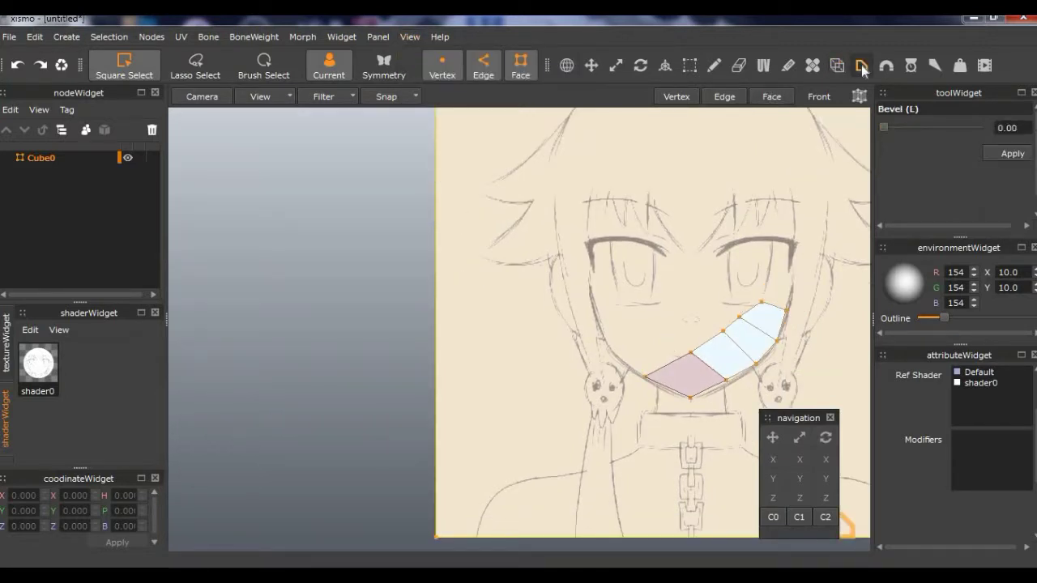
pyautogui.moveTo(884, 127); pyautogui.dragTo(938, 128)
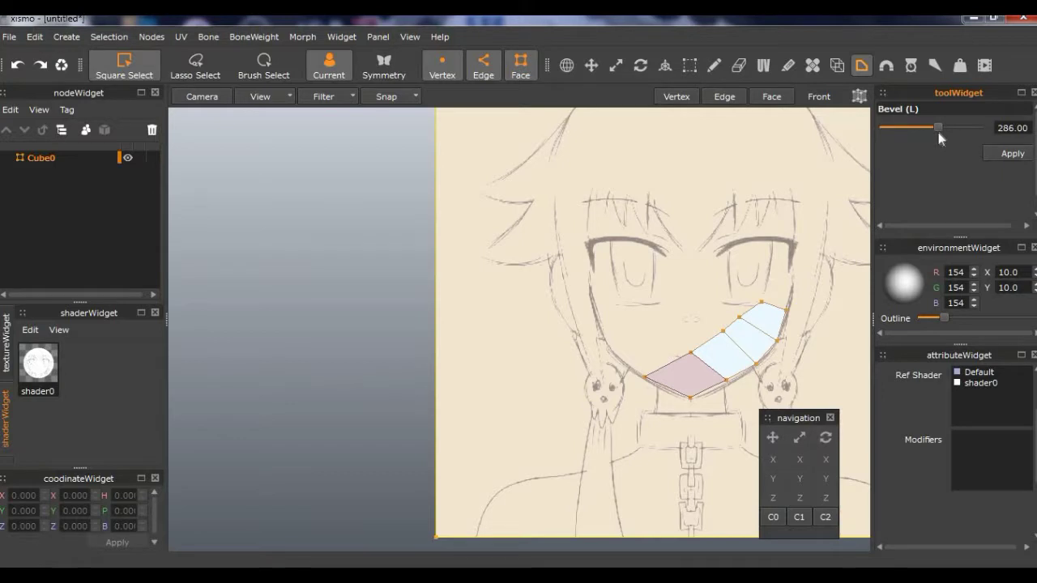
pyautogui.moveTo(678, 277)
pyautogui.mouseDown(button='middle')
pyautogui.moveTo(514, 306)
pyautogui.moveTo(601, 323)
pyautogui.moveTo(662, 306)
pyautogui.mouseUp(button='middle')
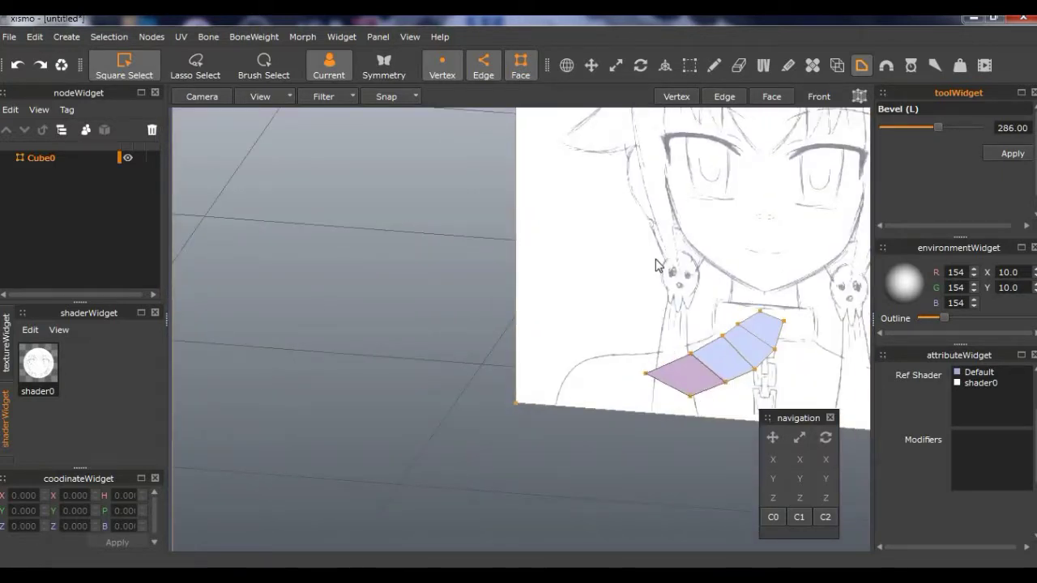
pyautogui.click(410, 36)
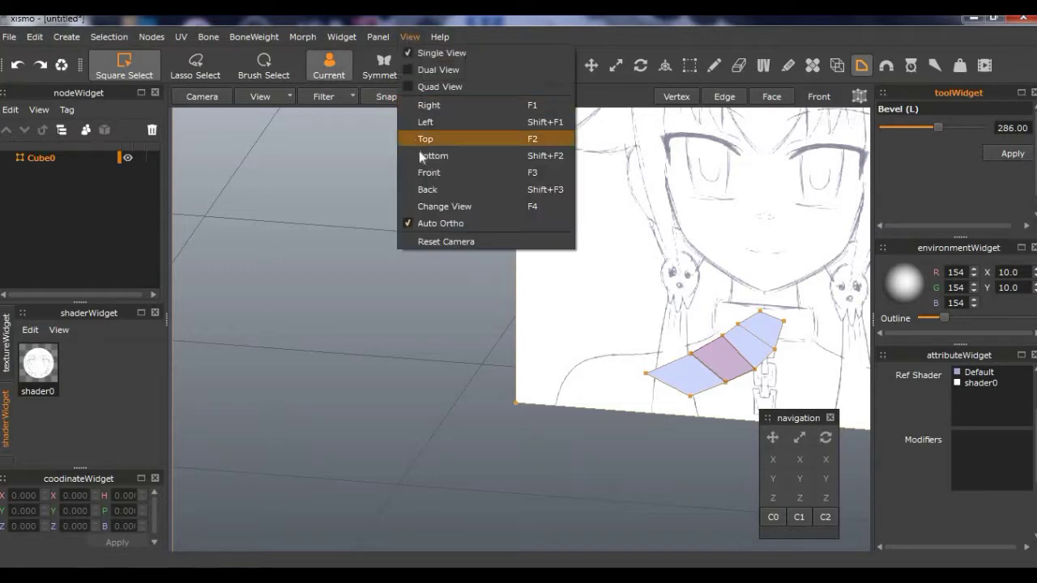
pyautogui.click(429, 172)
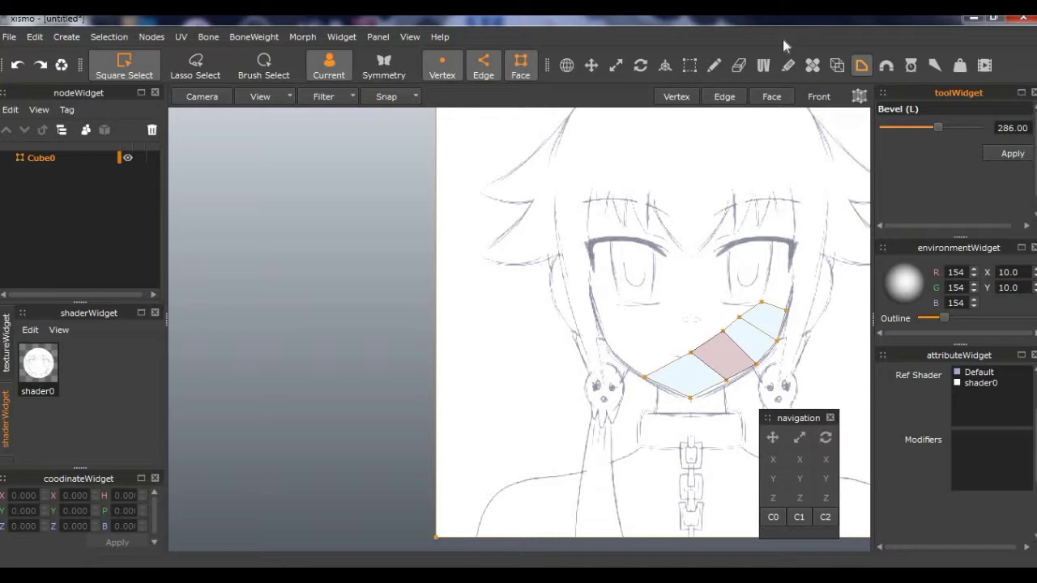
pyautogui.click(411, 37)
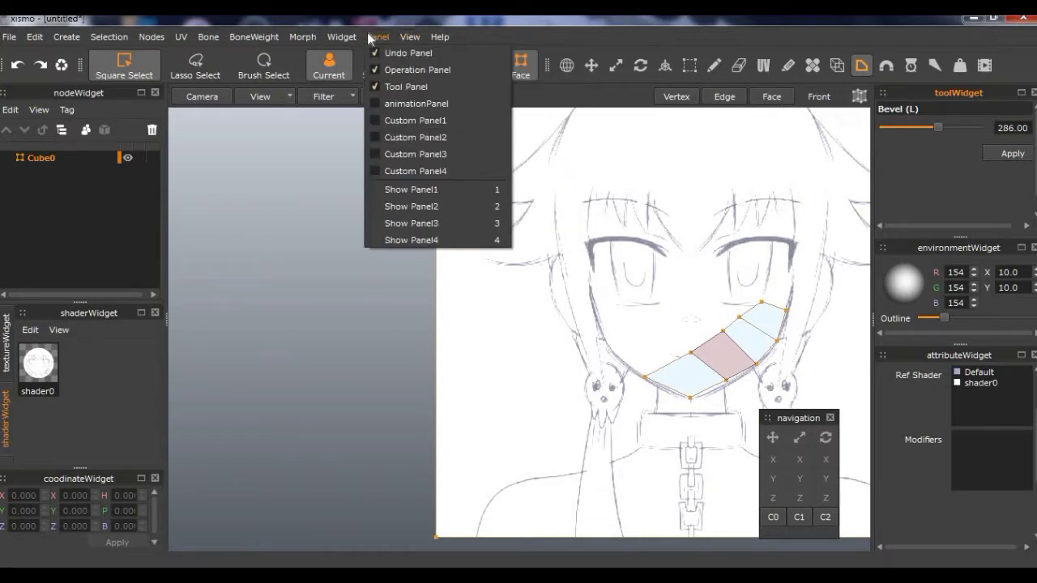
pyautogui.moveTo(339, 37)
pyautogui.moveTo(405, 36)
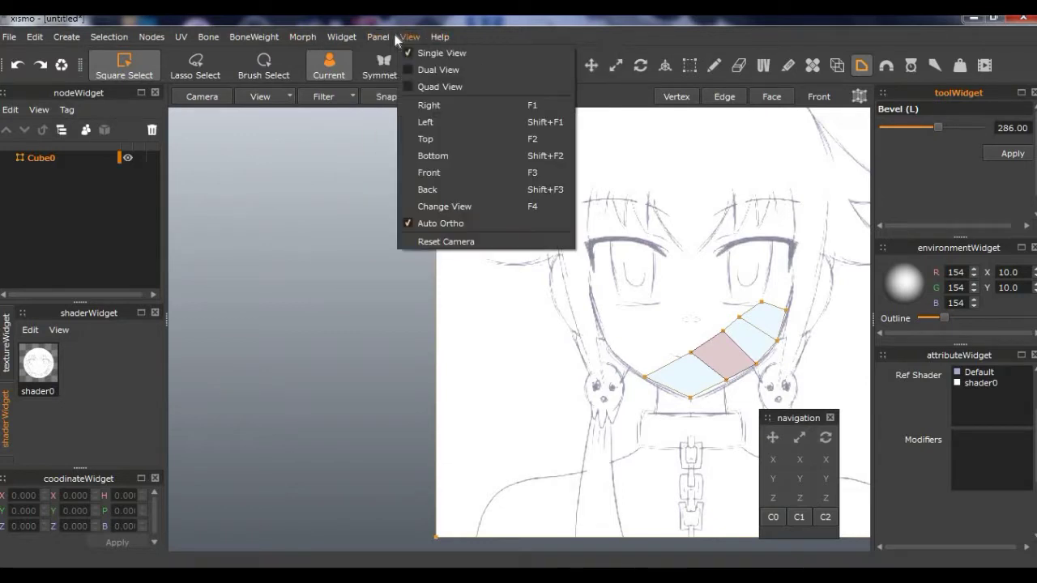
pyautogui.moveTo(306, 38)
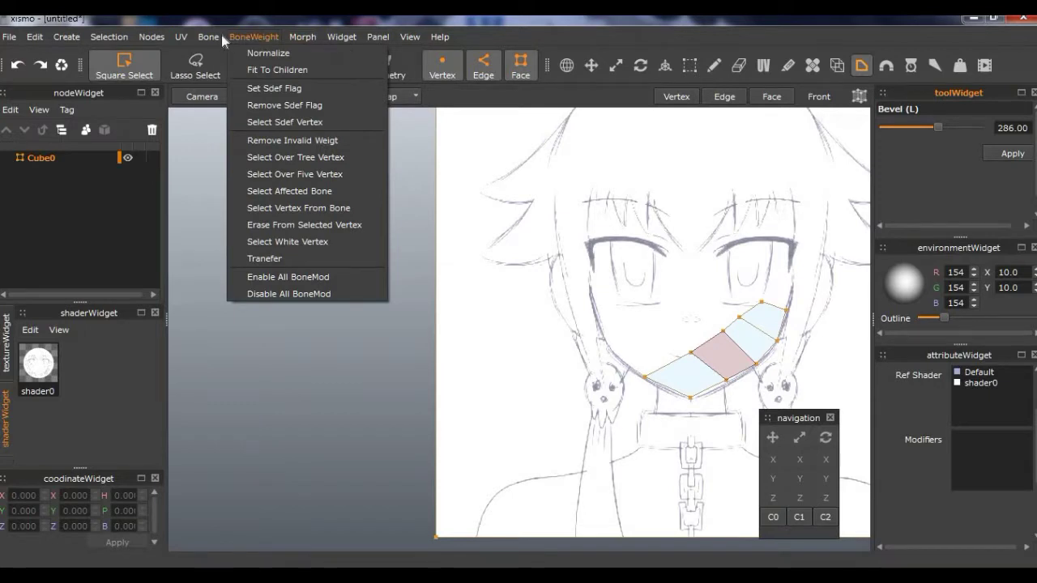
pyautogui.moveTo(213, 38)
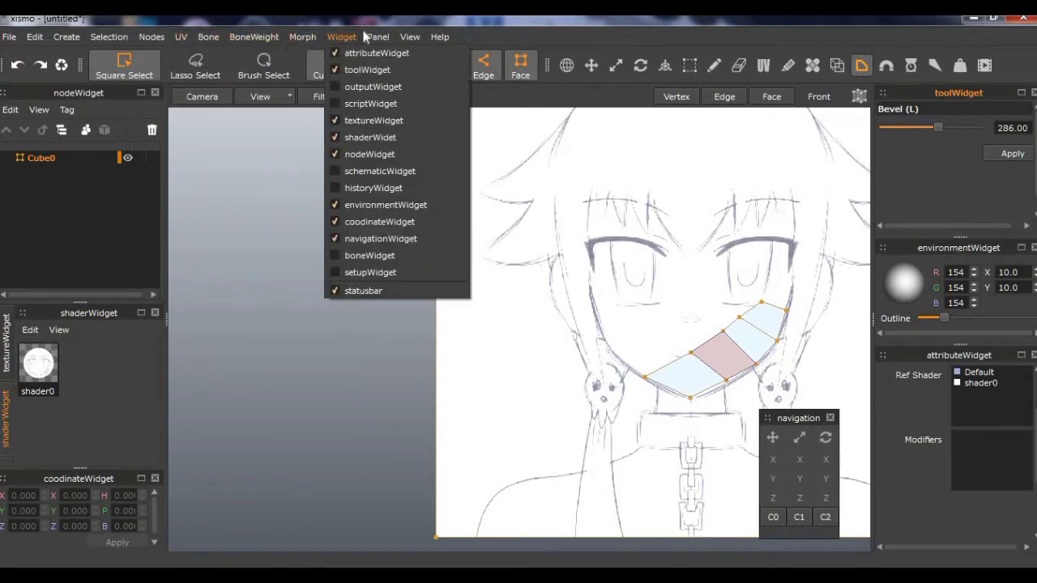
pyautogui.press('Escape')
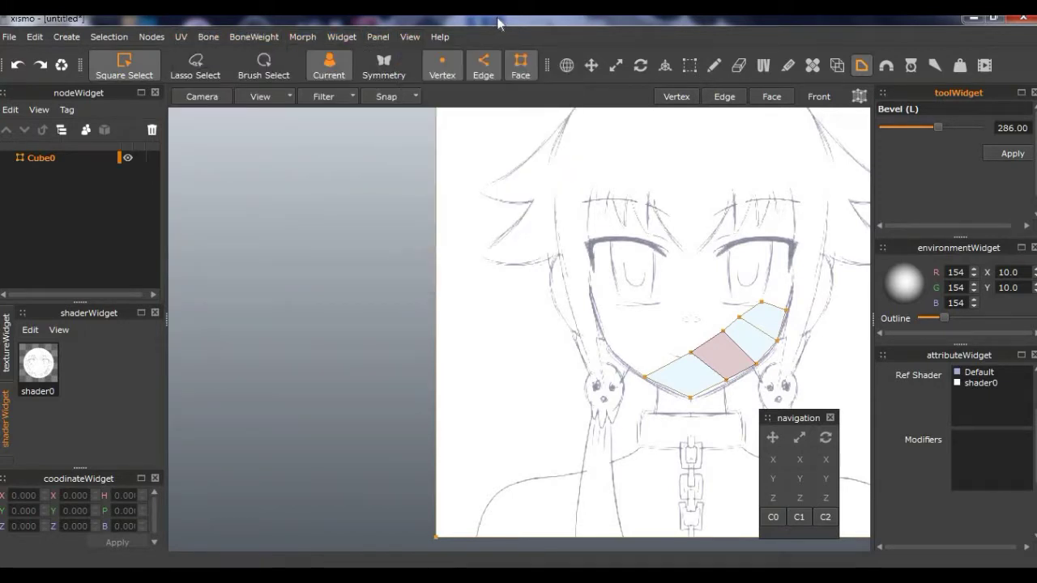
# - Look at the Magnet tool's options, and activate the Universal tool with its Handle enabled on the selected jaw-strip face
pyautogui.click(886, 64)
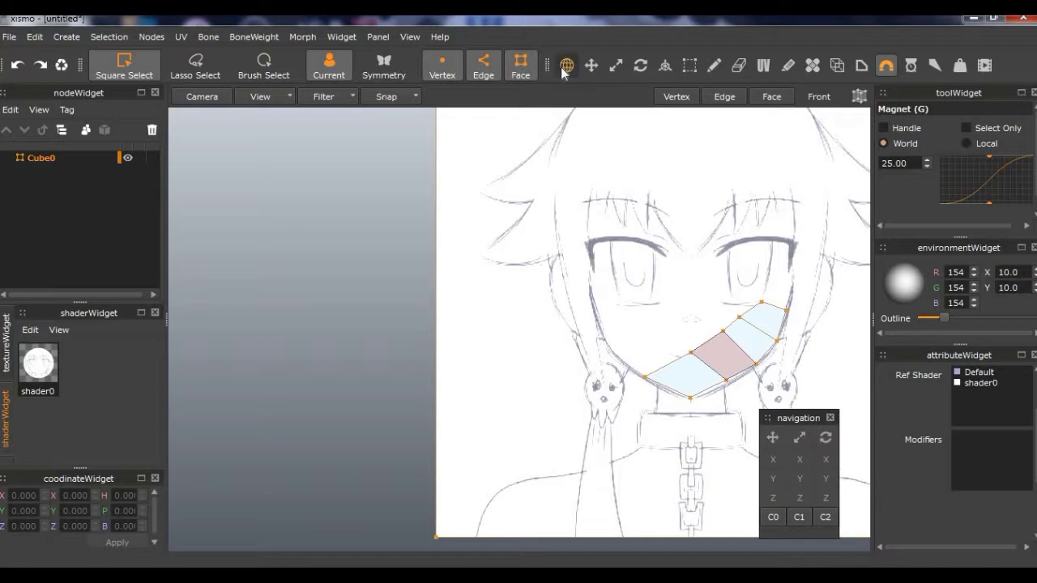
pyautogui.click(883, 128)
pyautogui.click(574, 70)
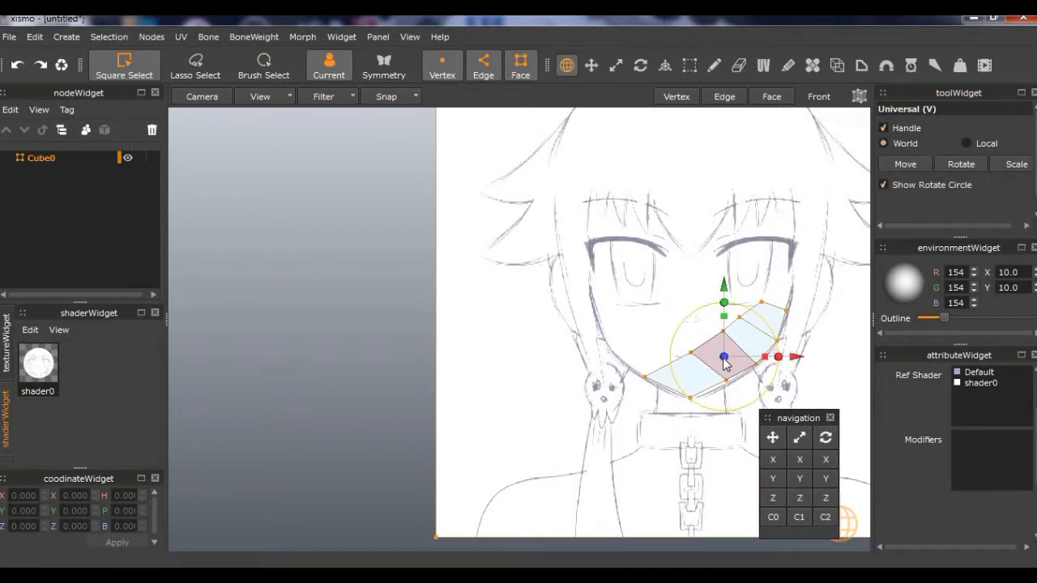
# - Try moving the selected jaw-strip face across the drawing to the outer hair on the opposite side, and undo the move
pyautogui.click(705, 347)
pyautogui.moveTo(702, 339); pyautogui.dragTo(501, 294)
pyautogui.hotkey('ctrl', 'z')
pyautogui.hotkey('ctrl', 'z')
pyautogui.hotkey('ctrl', 'z')
pyautogui.hotkey('ctrl', 'z')
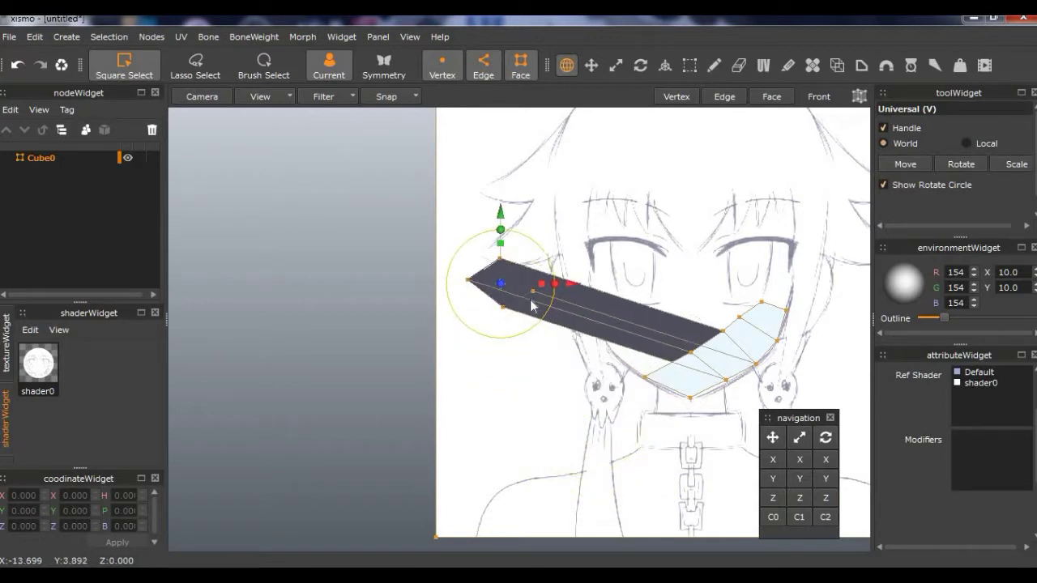
pyautogui.hotkey('ctrl', 'z')
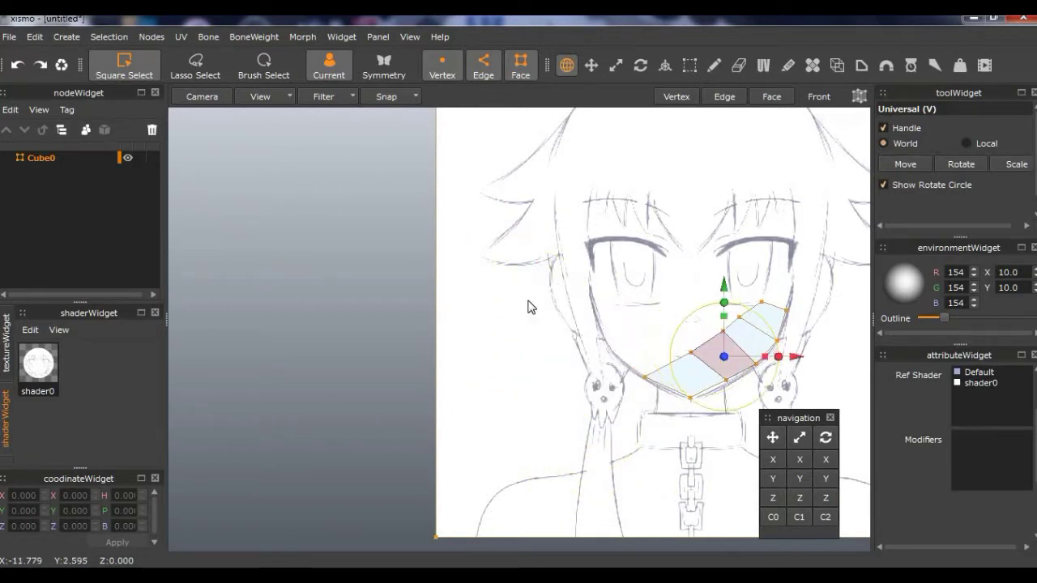
# - Look through the options of the Weight, Bone, BoneWeight and Animation tools in turn
pyautogui.click(911, 65)
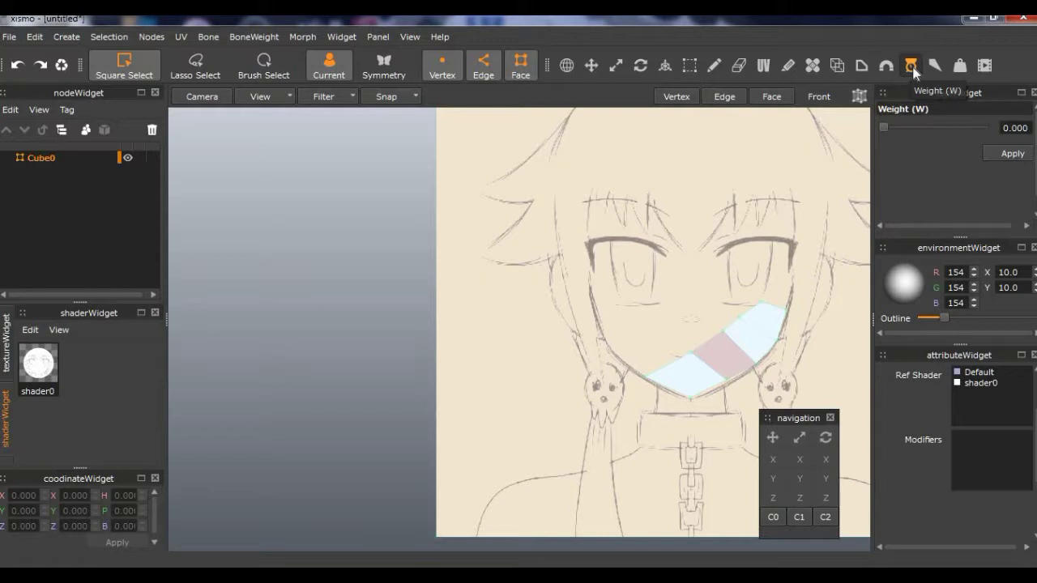
pyautogui.click(934, 66)
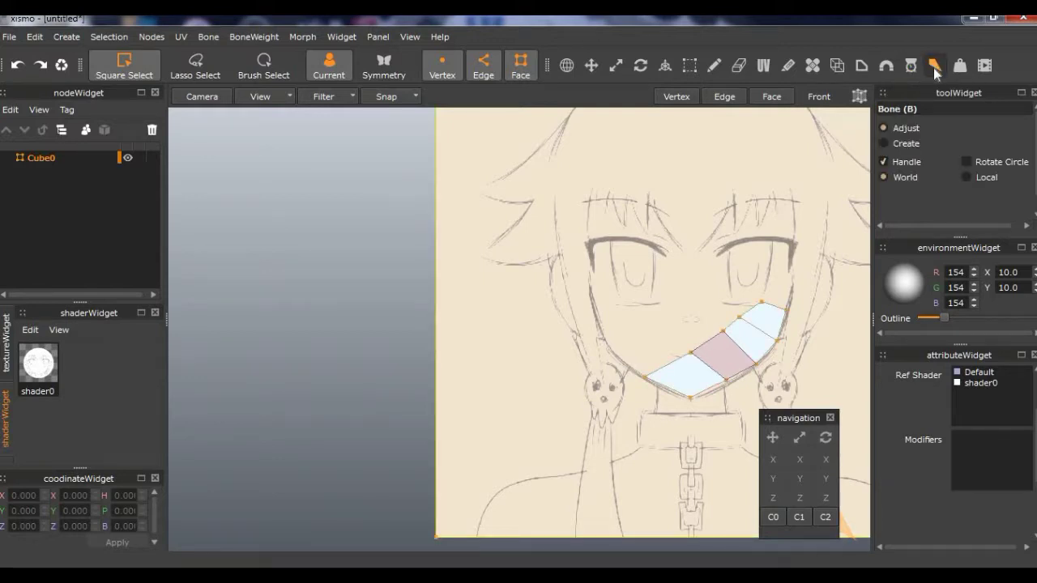
pyautogui.click(959, 65)
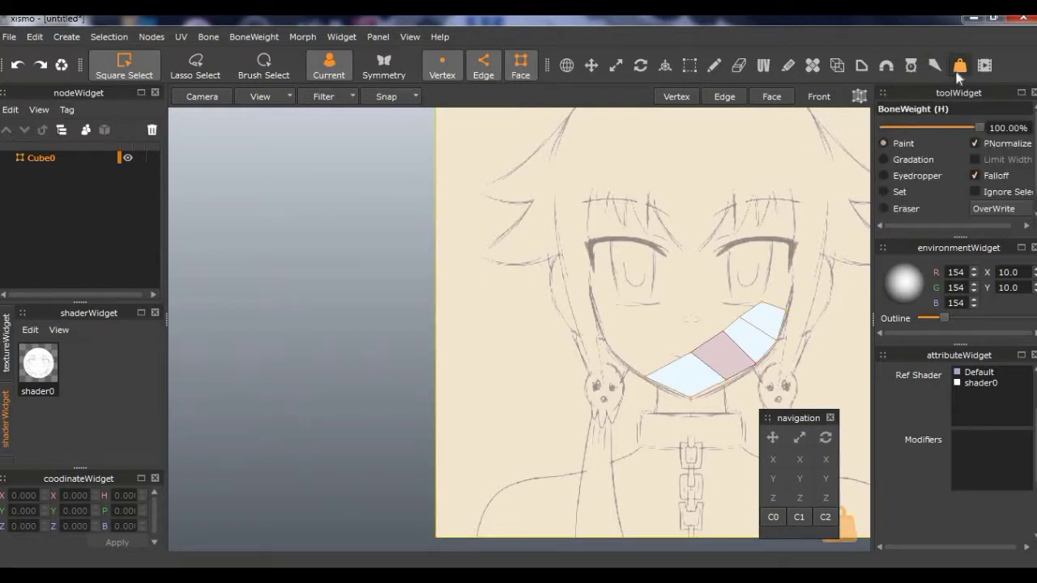
pyautogui.click(980, 67)
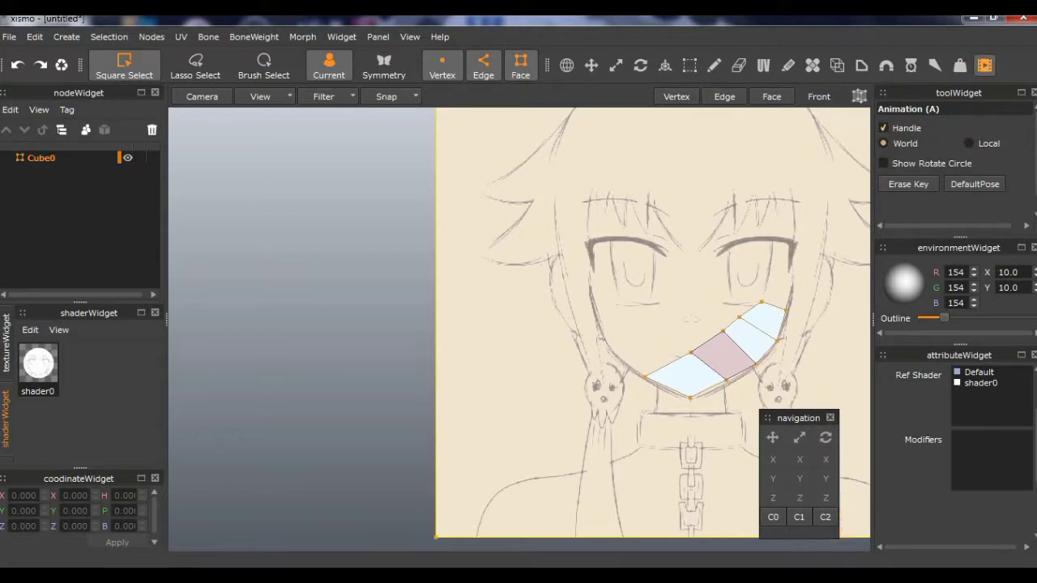
# - Examine the file formats available for import and export
pyautogui.click(10, 37)
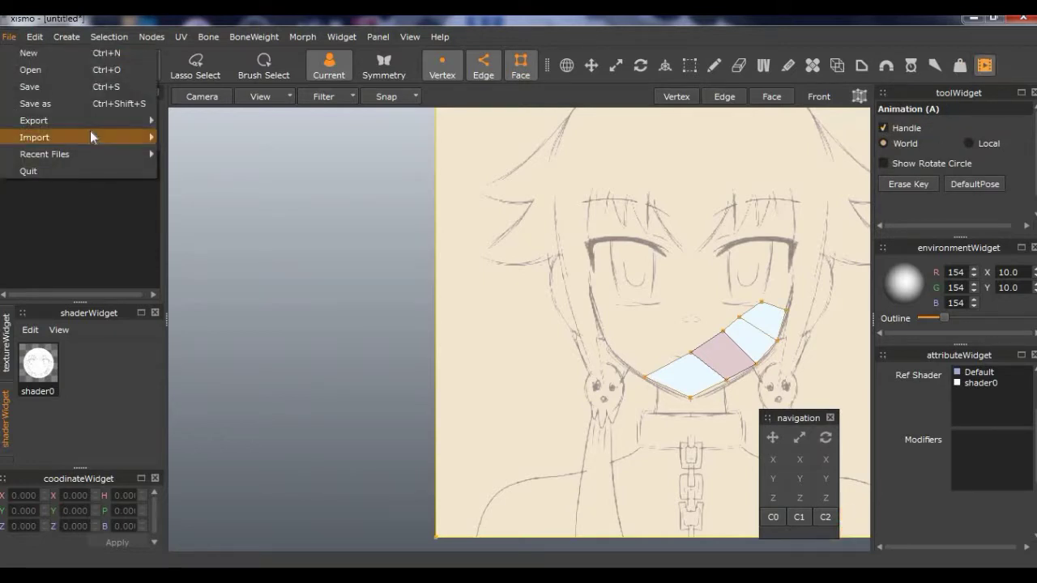
pyautogui.moveTo(90, 136)
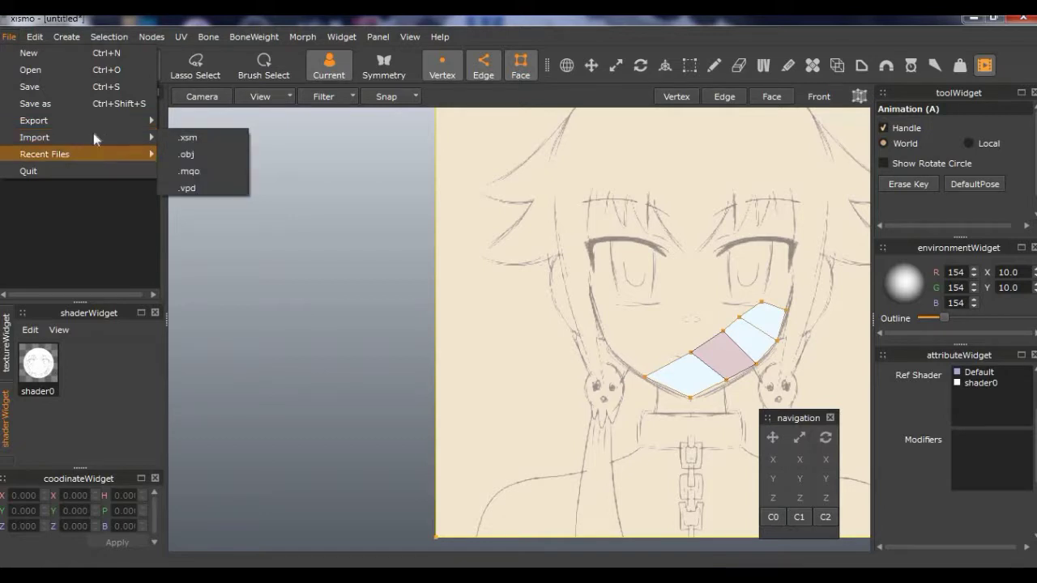
pyautogui.moveTo(129, 120)
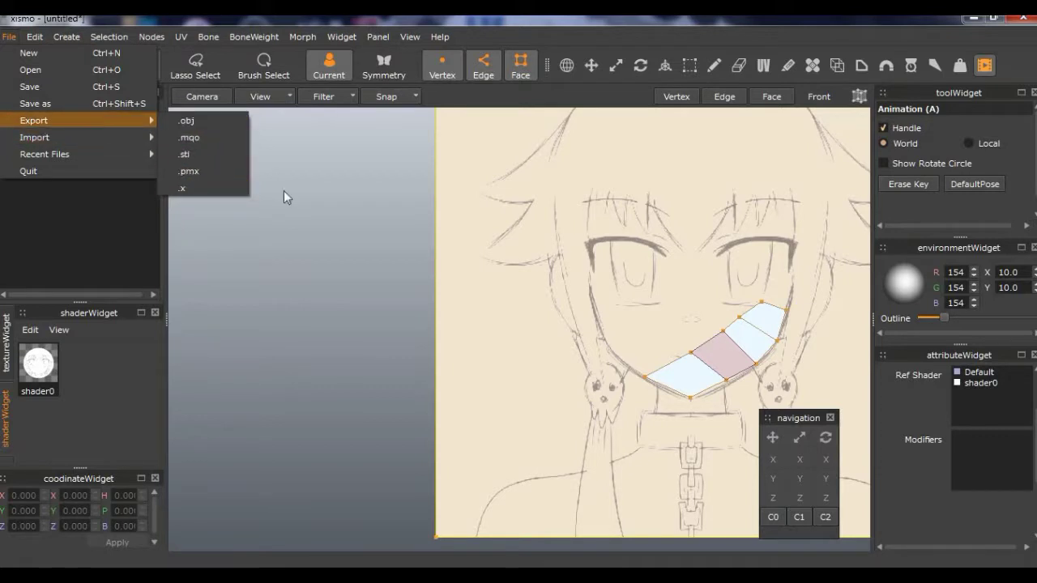
pyautogui.click(339, 217)
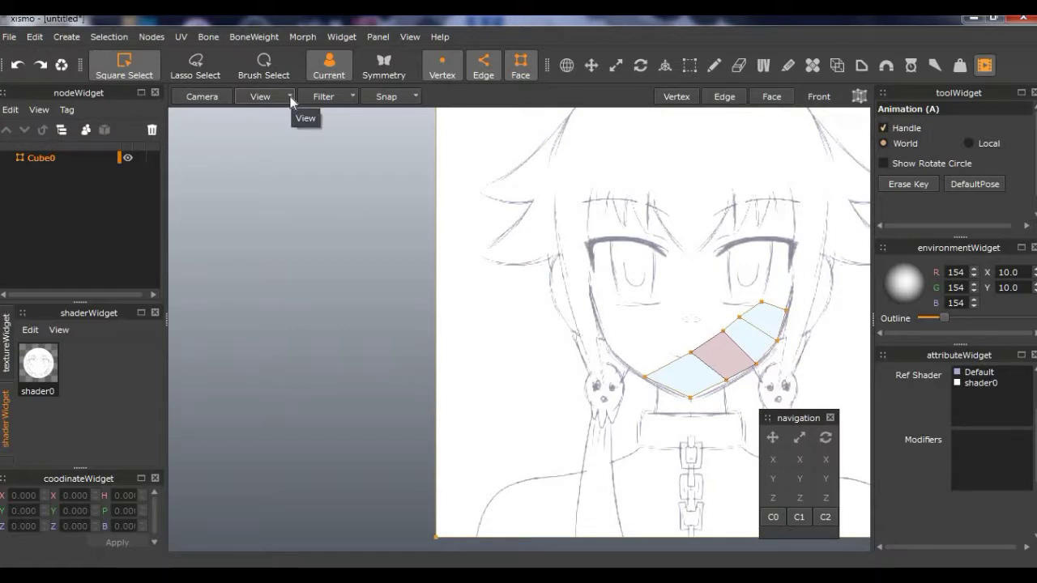
pyautogui.click(9, 37)
pyautogui.moveTo(59, 139)
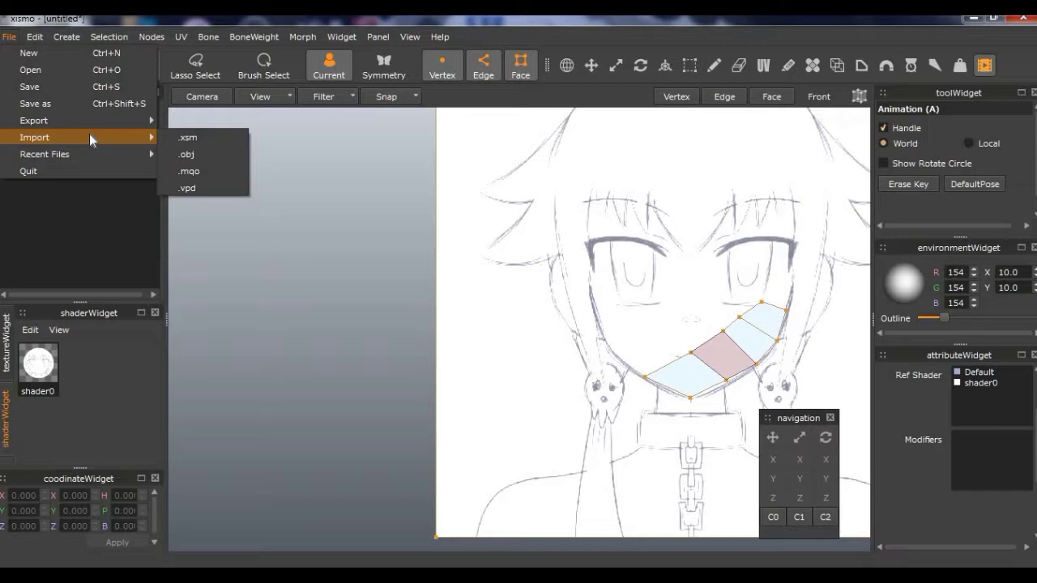
pyautogui.click(333, 23)
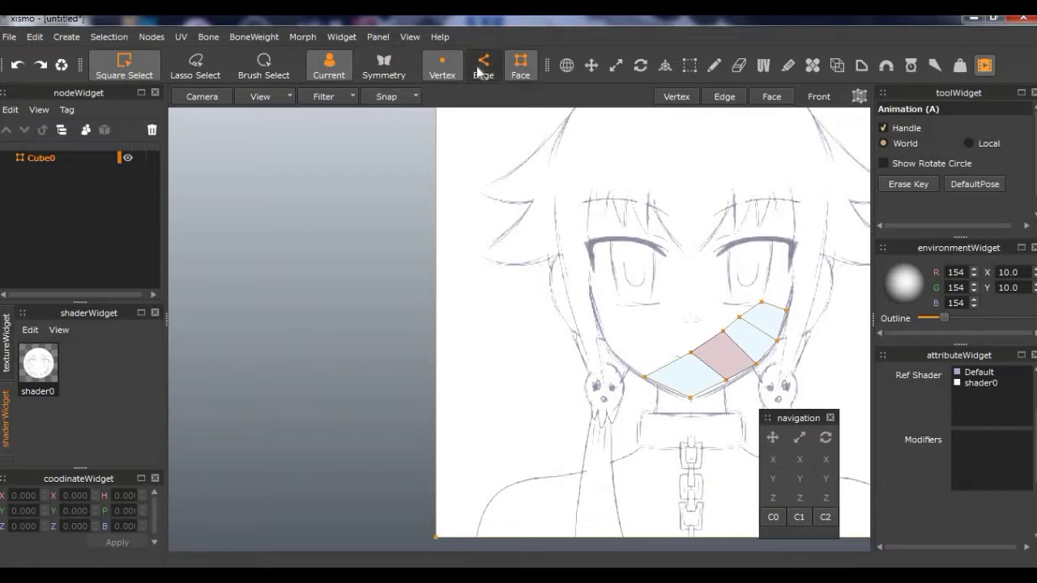
pyautogui.click(406, 39)
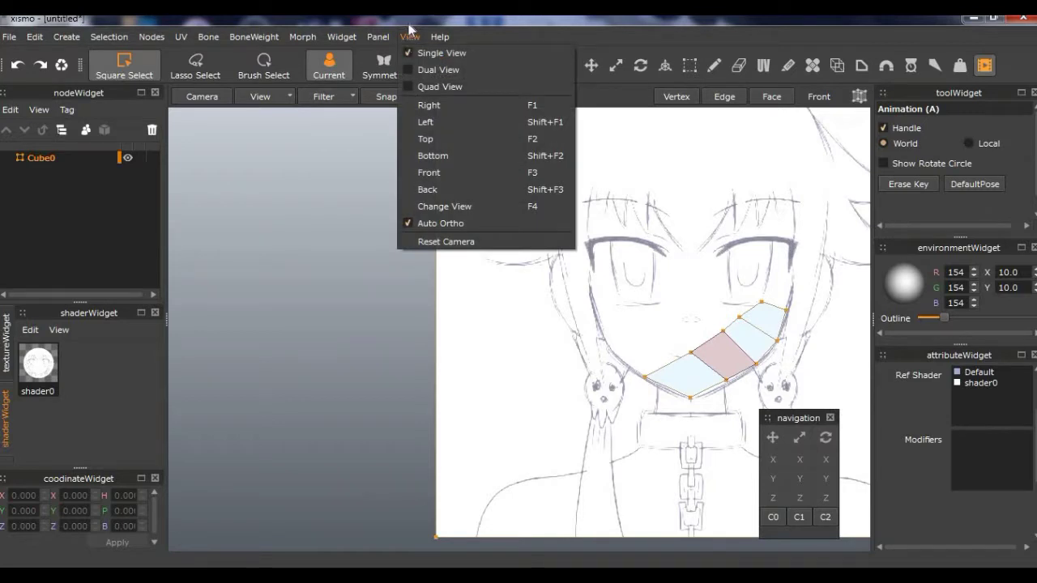
pyautogui.click(409, 31)
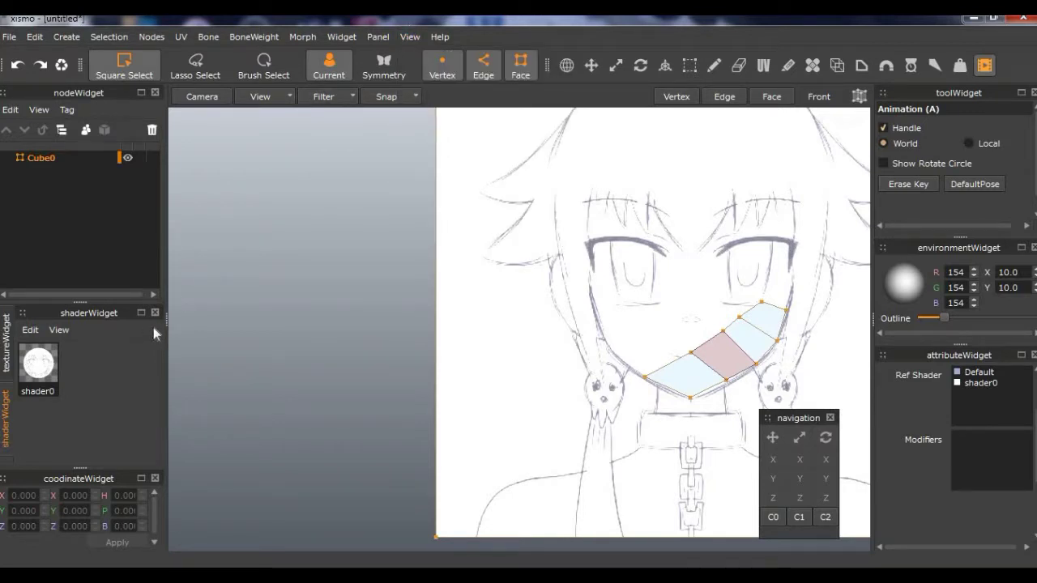
# - Activate the Universal tool and rename the face drawing's shader, shader0, as imageface
pyautogui.press('v')
pyautogui.click(43, 374)
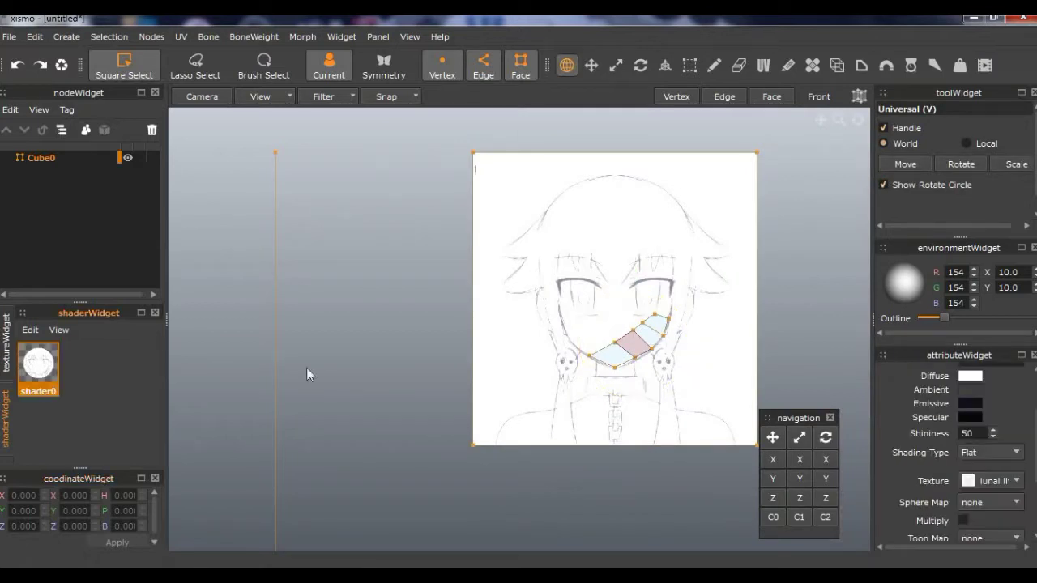
pyautogui.scroll(3, 1025, 420)
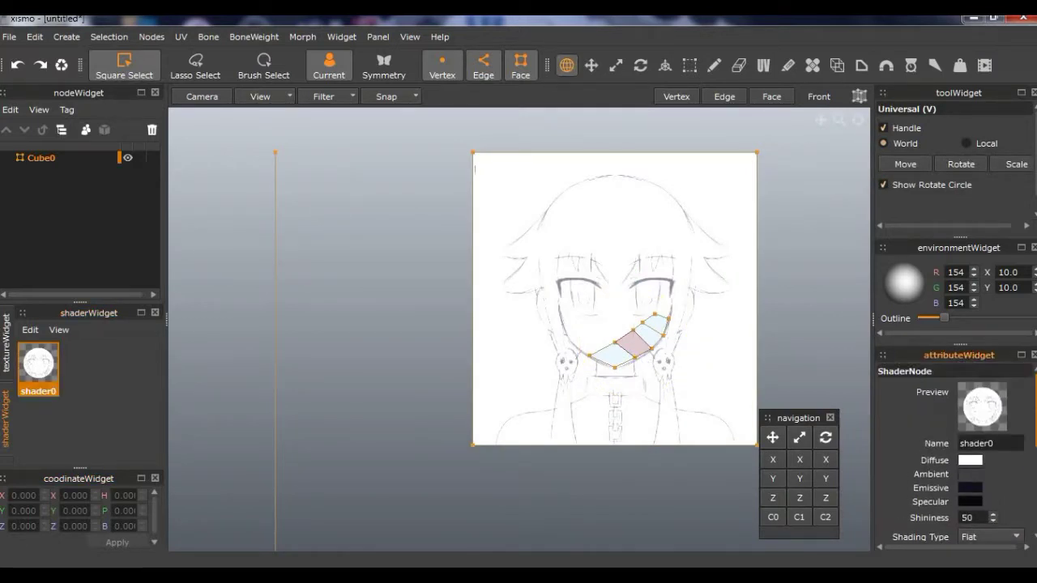
pyautogui.doubleClick(988, 443)
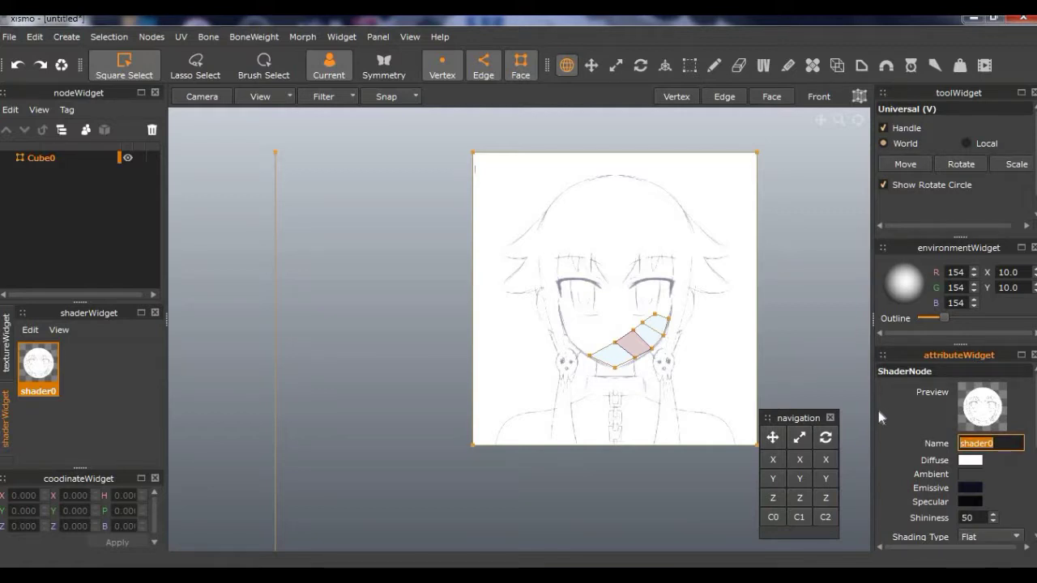
pyautogui.write('image1')
pyautogui.press('BackSpace')
pyautogui.write('face')
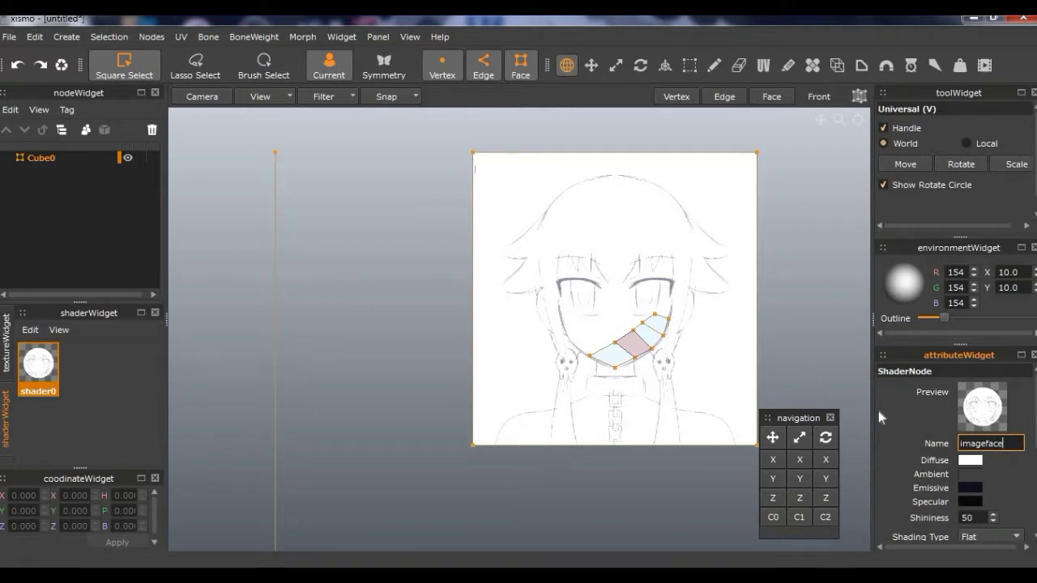
pyautogui.press('Return')
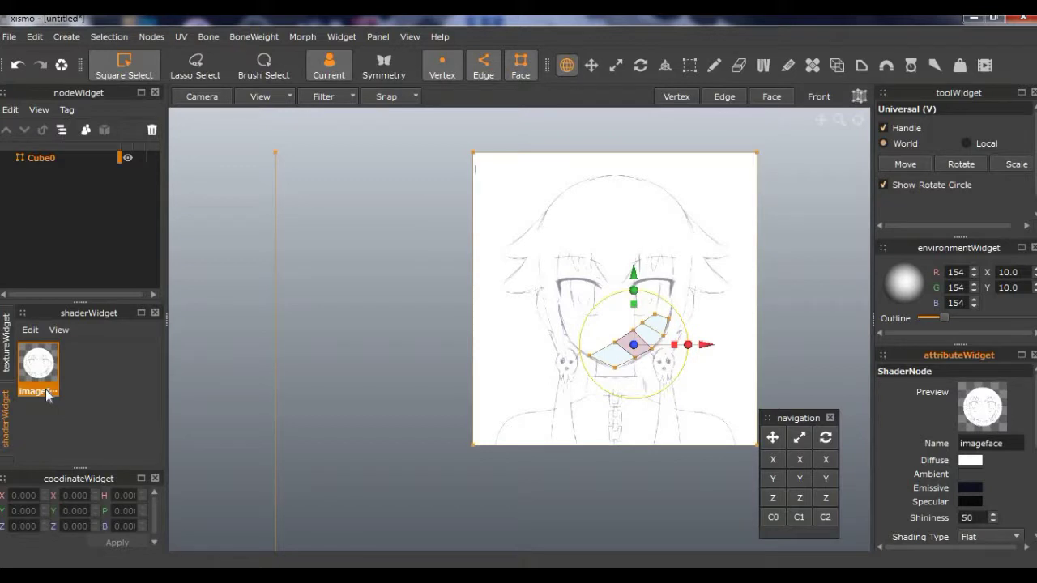
# - Deselect and reselect the Cube0 mesh several times to compare how its wireframe displays, leaving it selected
pyautogui.click(152, 165)
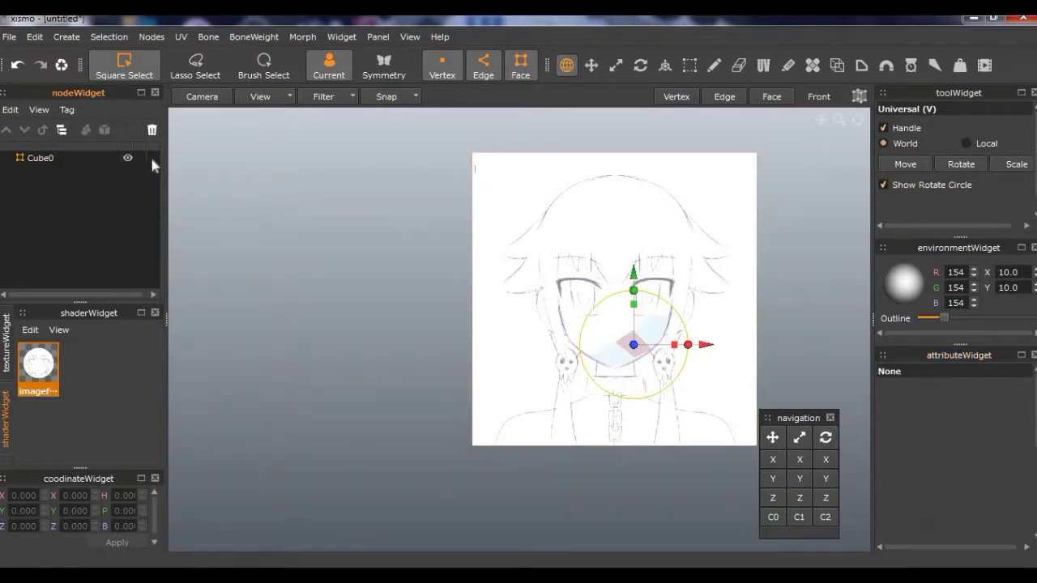
pyautogui.click(40, 159)
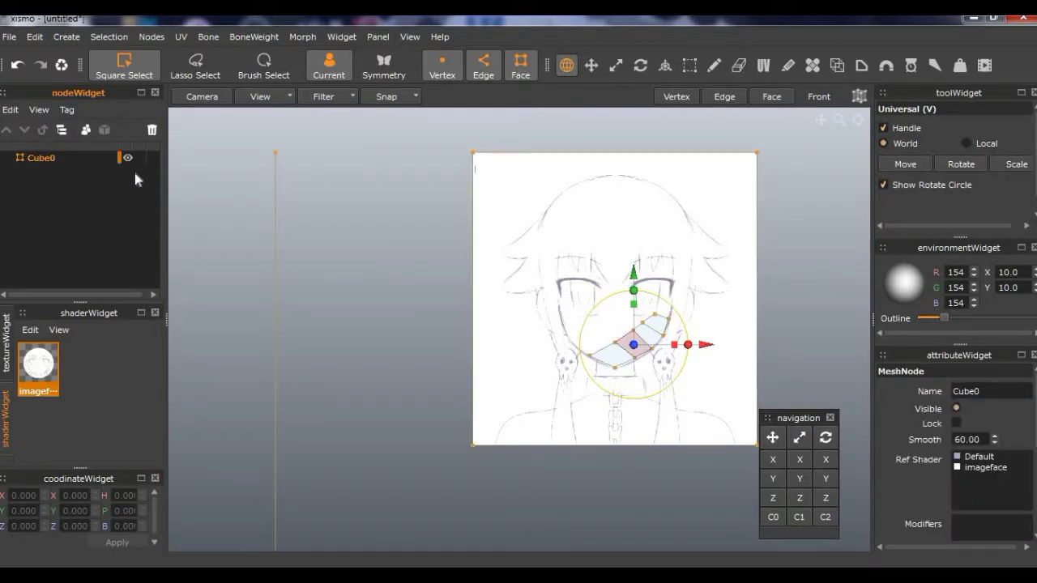
pyautogui.click(152, 160)
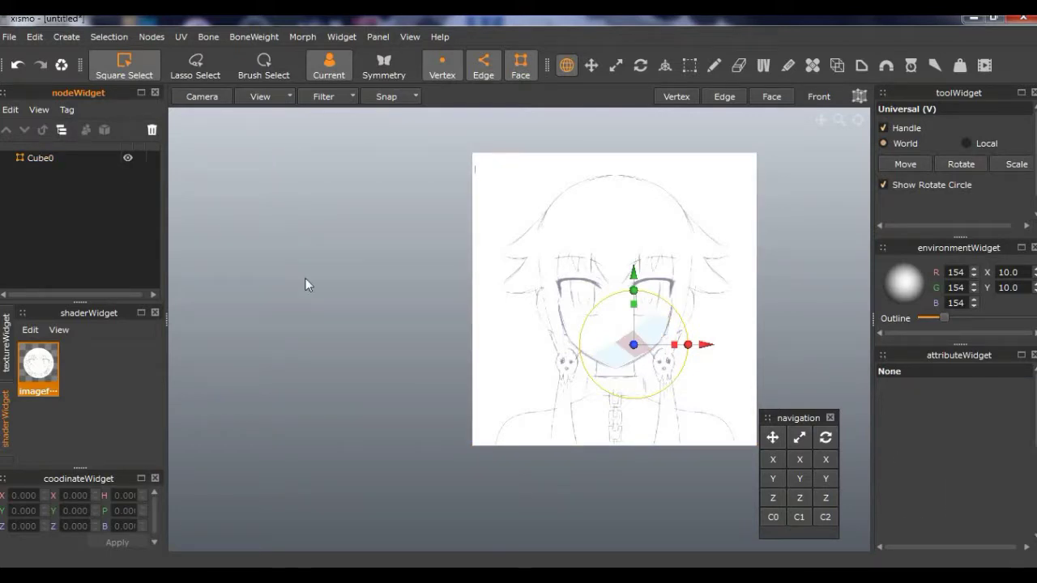
pyautogui.click(305, 279)
pyautogui.click(64, 159)
pyautogui.click(151, 162)
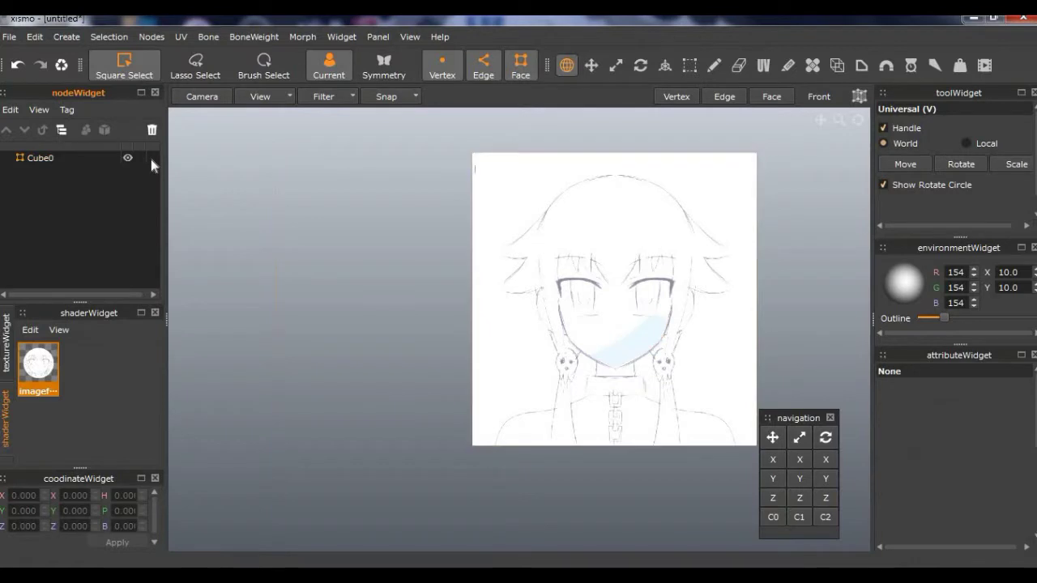
pyautogui.click(58, 157)
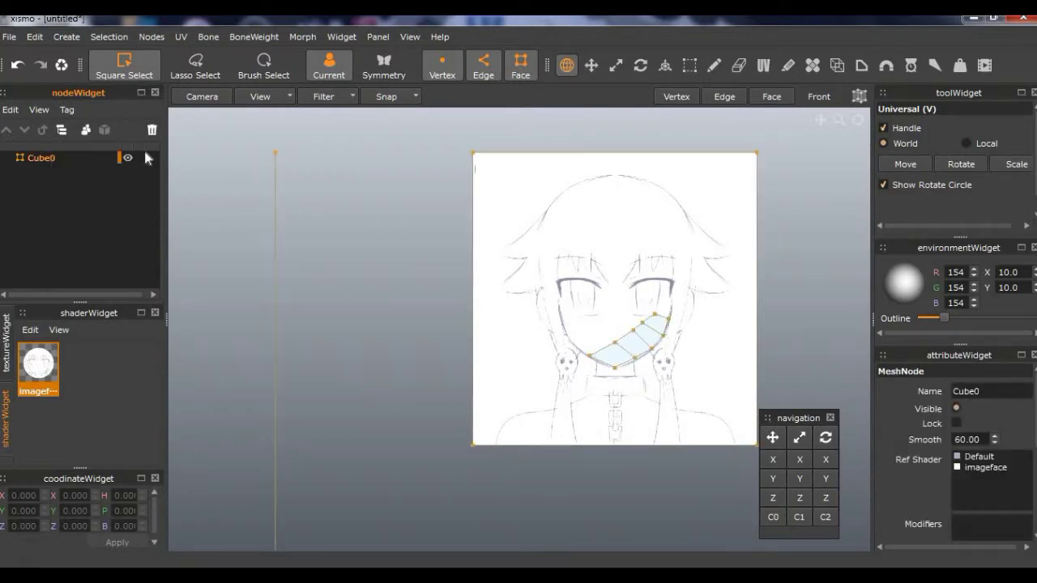
pyautogui.click(152, 152)
pyautogui.click(39, 159)
# - Open the model file lunai wip 6-5312018.xsm from the Documents library, discarding the changes to the current document
pyautogui.click(10, 37)
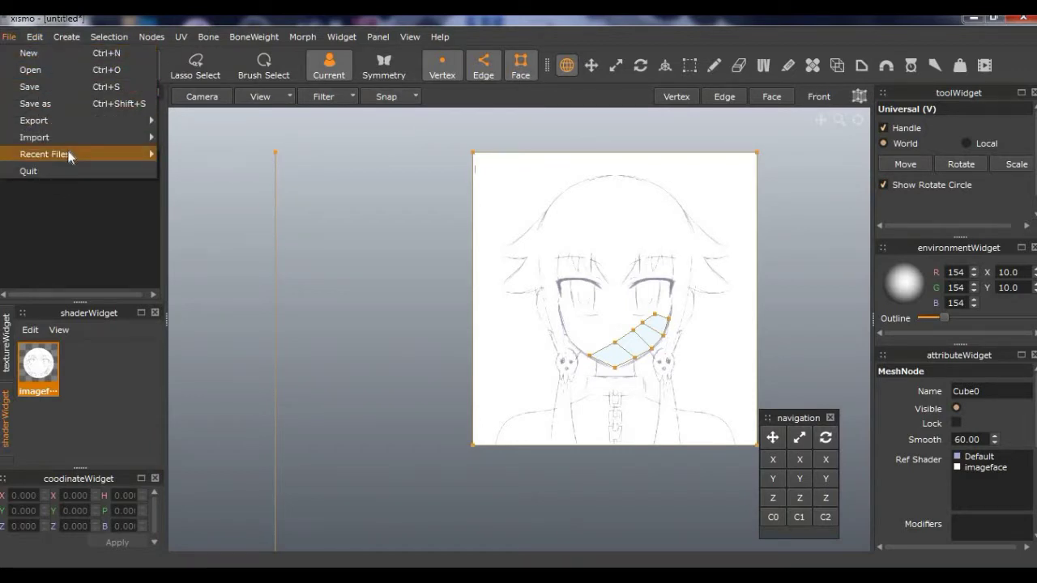
pyautogui.moveTo(71, 140)
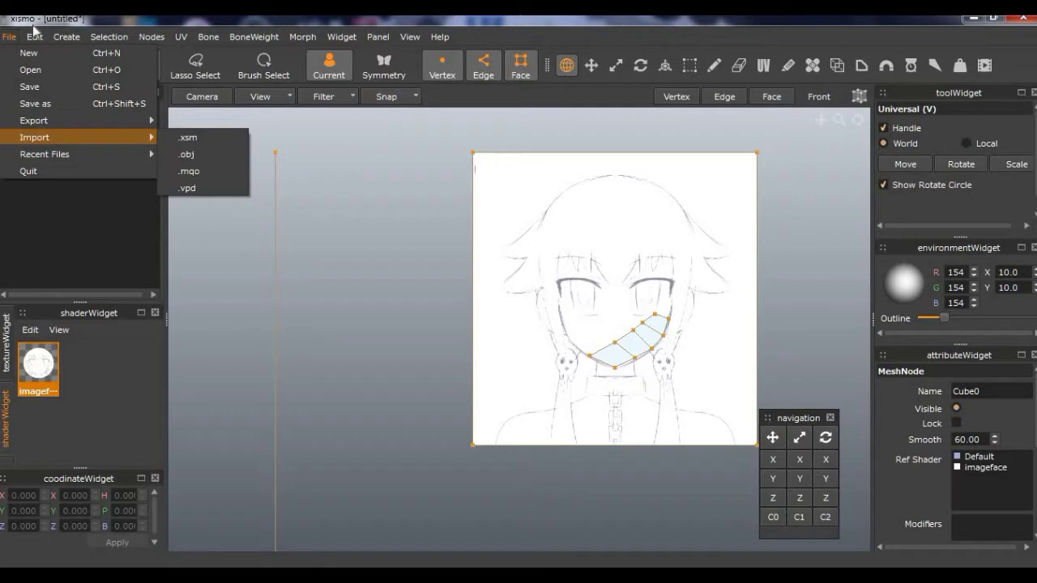
pyautogui.click(34, 70)
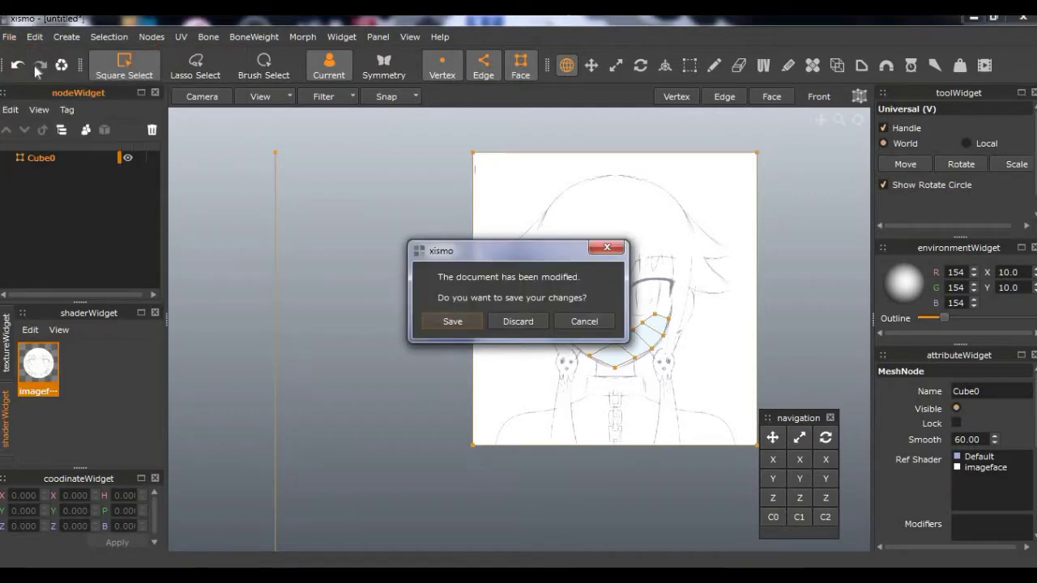
pyautogui.click(513, 320)
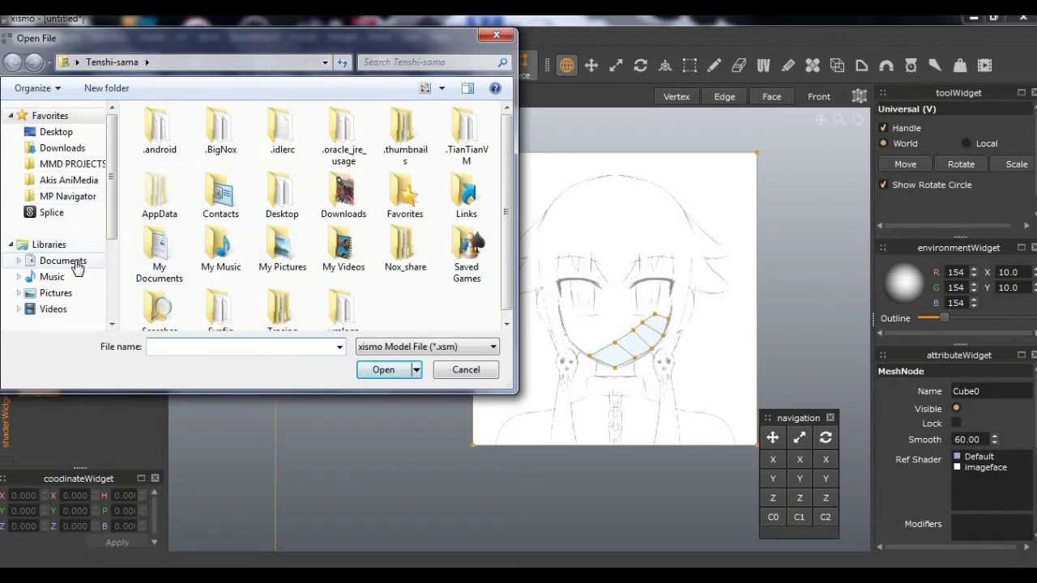
pyautogui.click(65, 261)
pyautogui.scroll(-5, 502, 290)
pyautogui.scroll(-5, 502, 290)
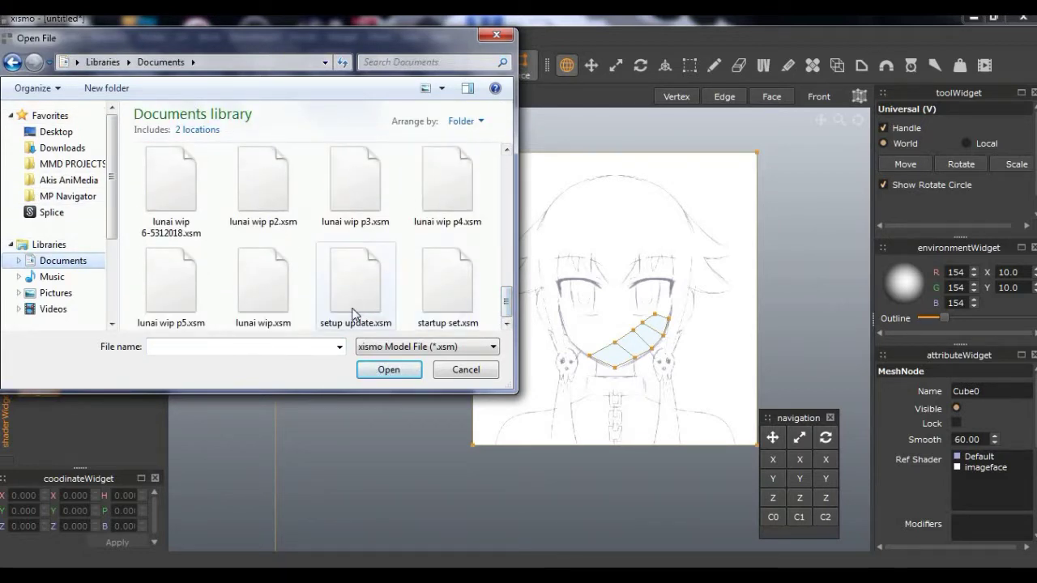
pyautogui.click(193, 206)
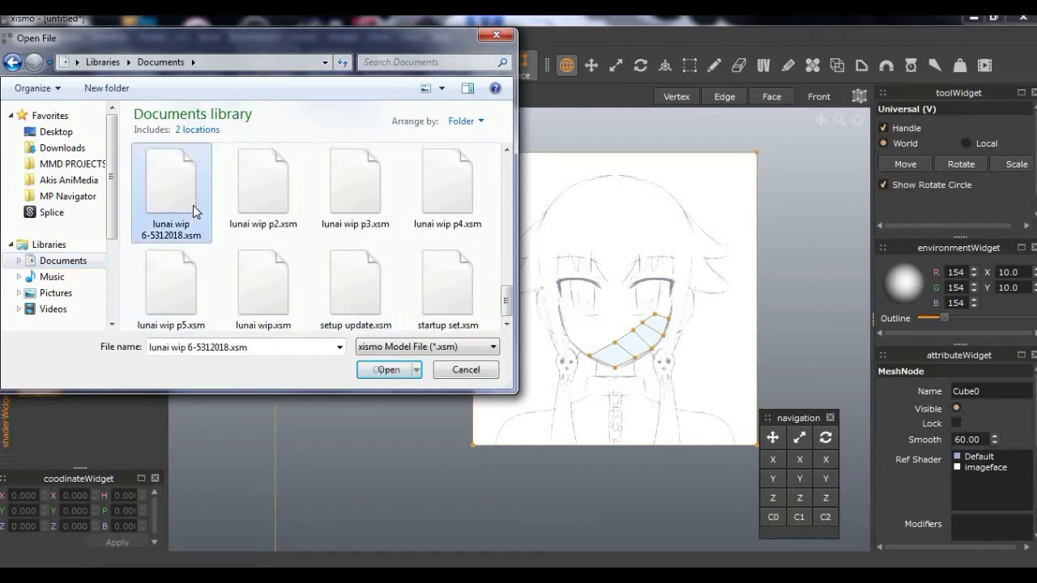
pyautogui.scroll(2, 507, 305)
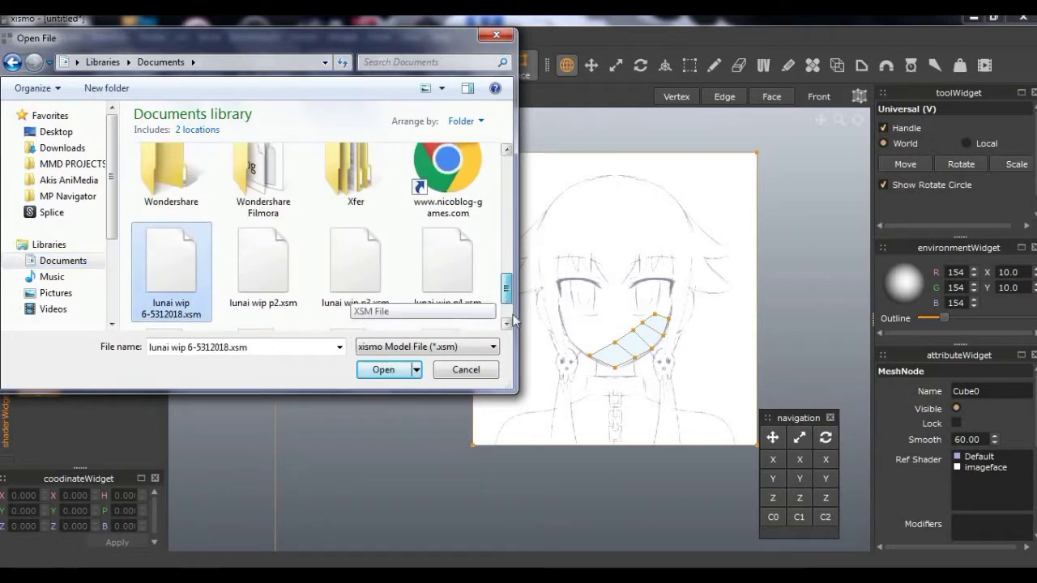
pyautogui.scroll(-2, 507, 304)
pyautogui.click(390, 369)
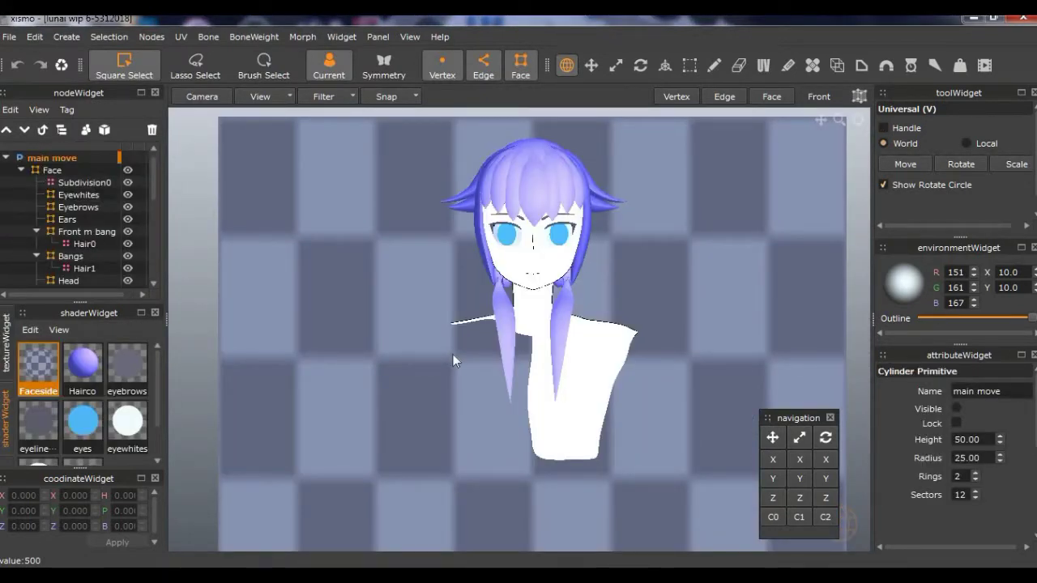
# - Look through the model's Hairco, eyebrows, eyes and eyewhites shaders and their attributes
pyautogui.scroll(-3, 453, 354)
pyautogui.scroll(3, 457, 353)
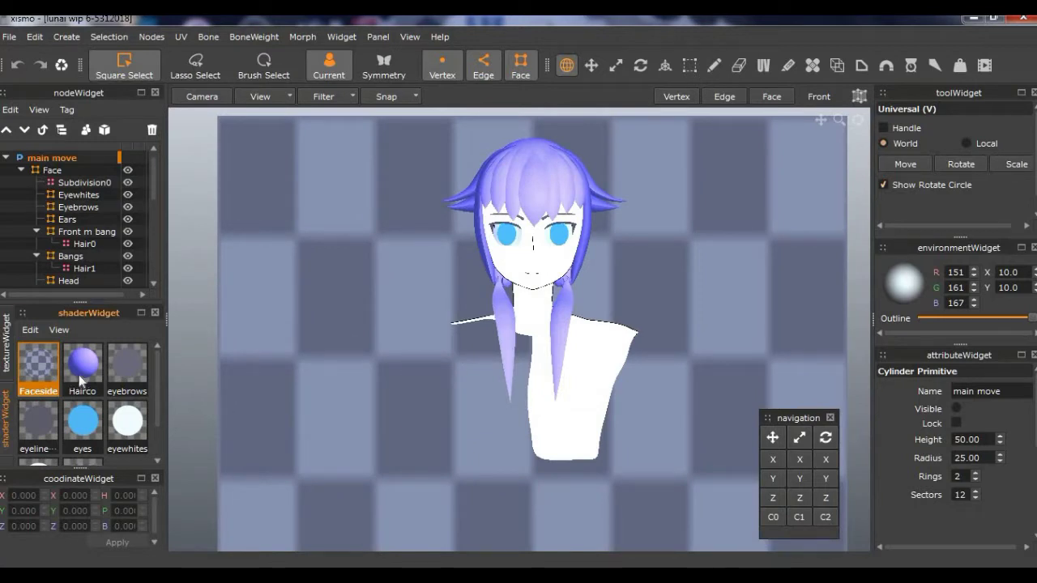
pyautogui.click(81, 369)
pyautogui.click(128, 369)
pyautogui.click(128, 421)
pyautogui.click(91, 430)
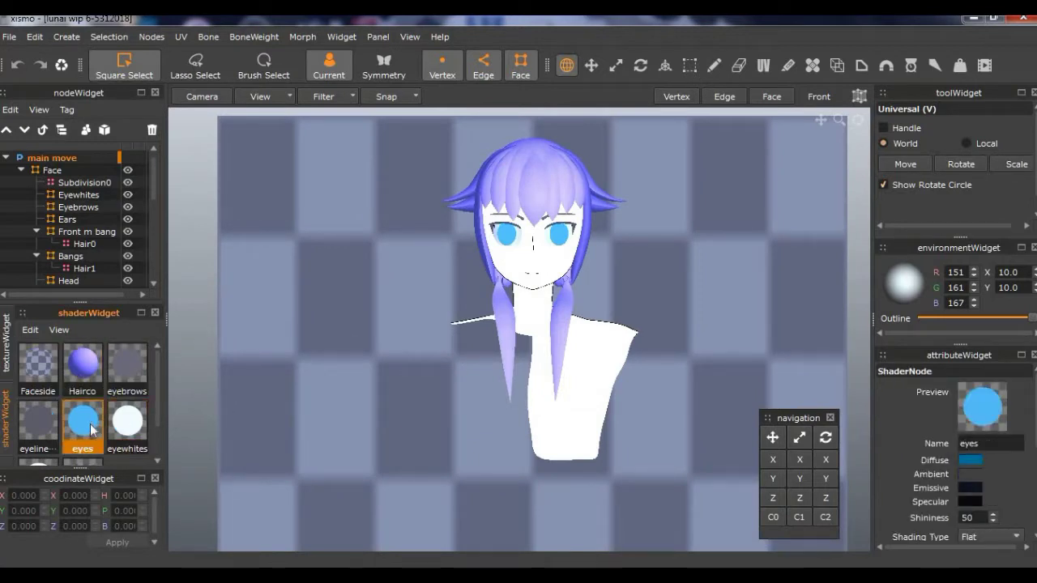
pyautogui.click(130, 433)
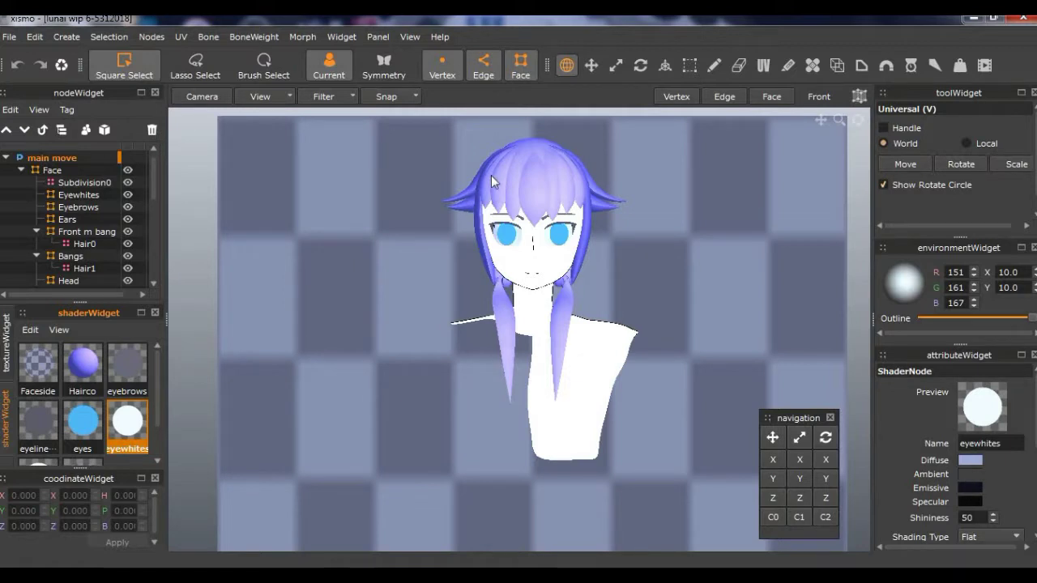
# - Turn Symmetry on, examine the model across its vertical centre line, and turn Symmetry off again
pyautogui.click(387, 69)
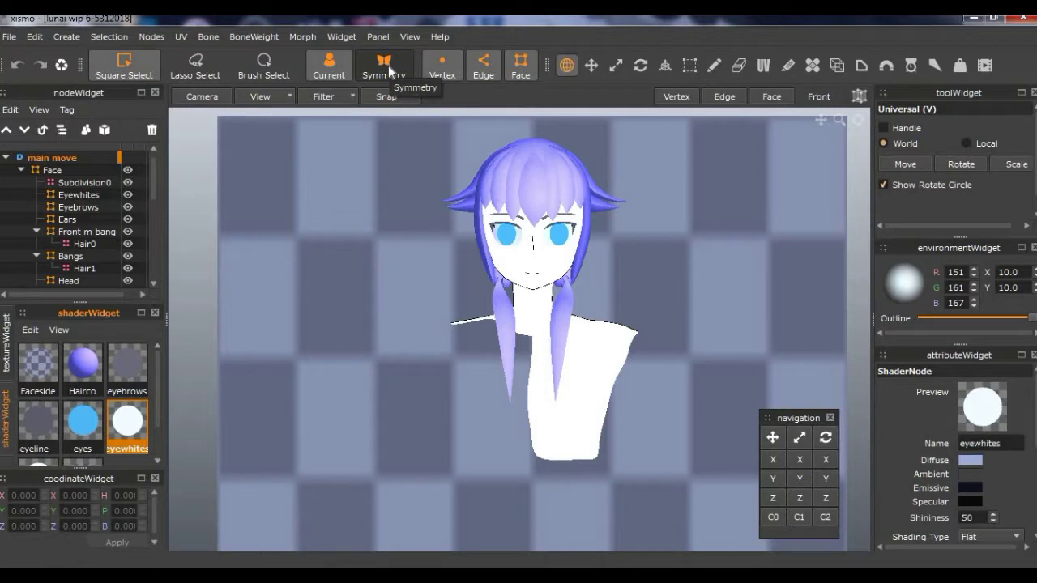
pyautogui.moveTo(529, 125); pyautogui.dragTo(639, 543)
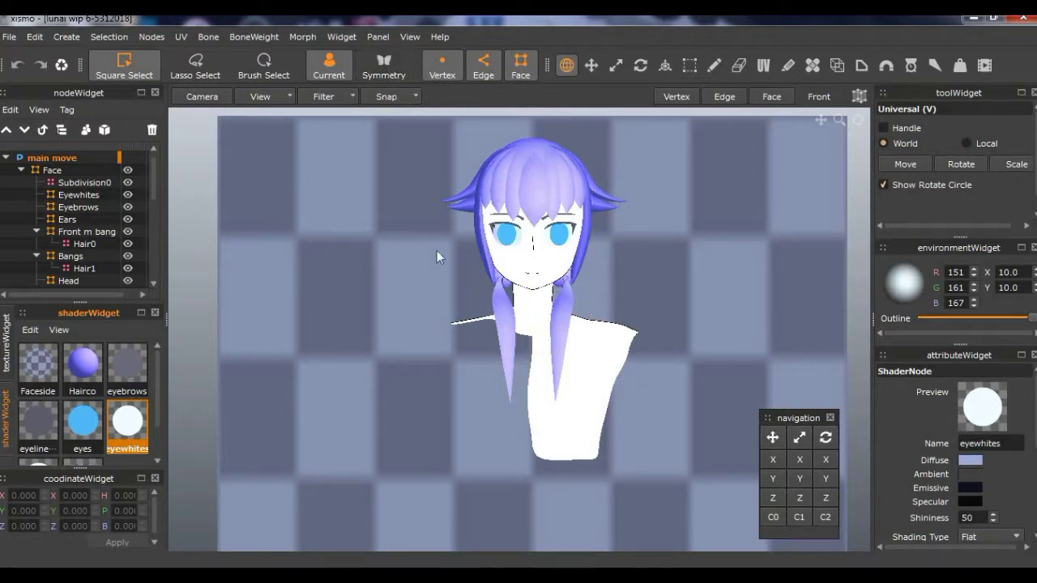
pyautogui.click(382, 65)
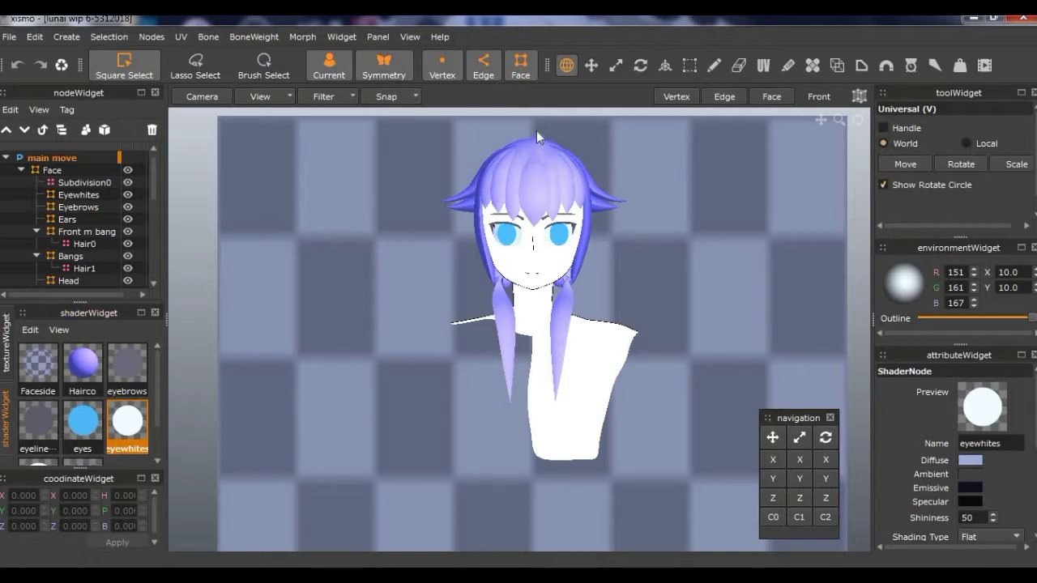
pyautogui.moveTo(531, 123); pyautogui.dragTo(534, 489)
pyautogui.moveTo(534, 457); pyautogui.dragTo(525, 357, button='right')
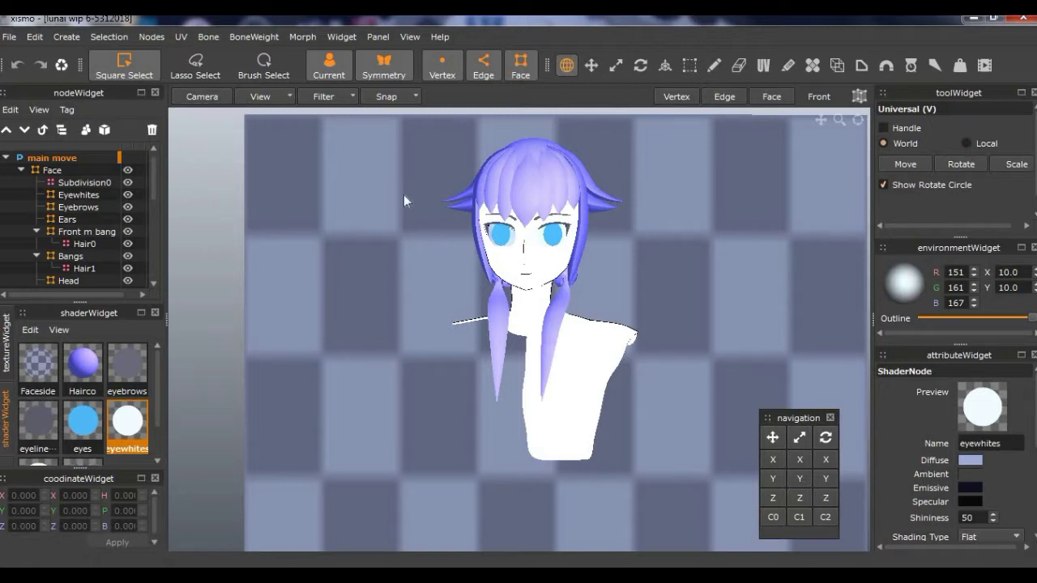
pyautogui.moveTo(405, 196); pyautogui.dragTo(420, 197, button='right')
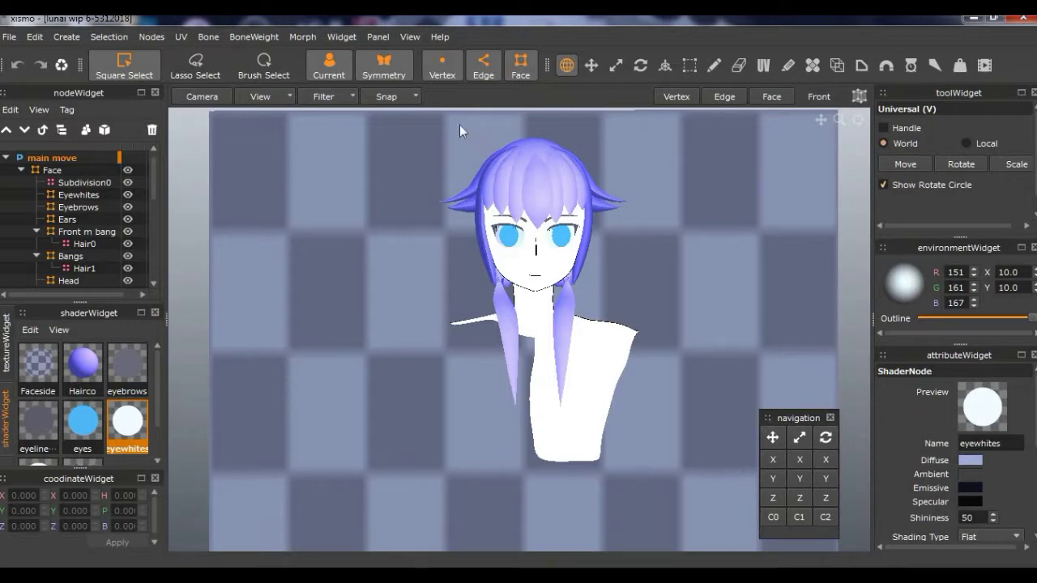
pyautogui.click(381, 64)
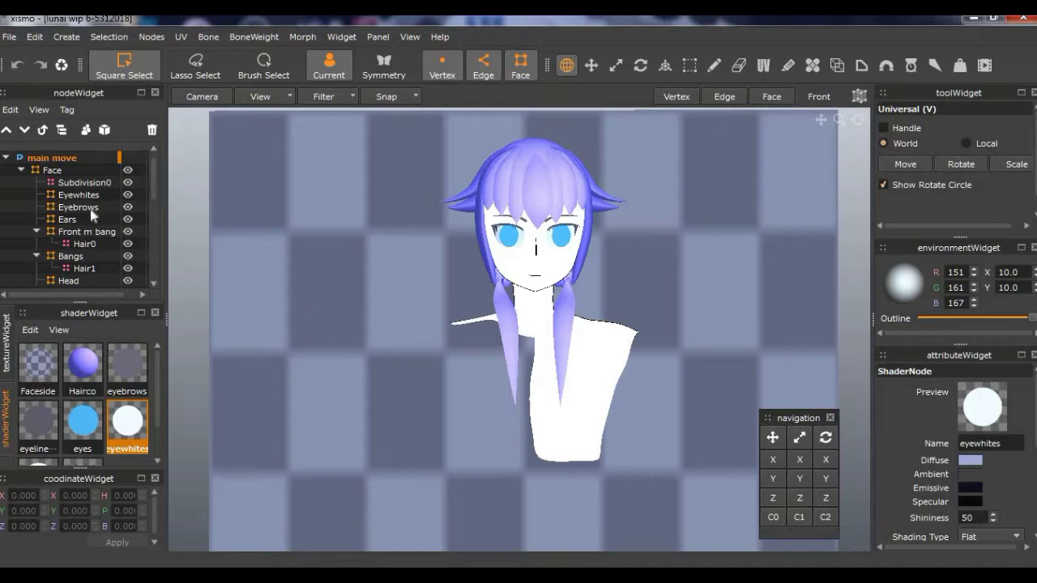
# - Select the Hair0 modifier under Front m bang and examine its attributes and the hair close up
pyautogui.click(85, 244)
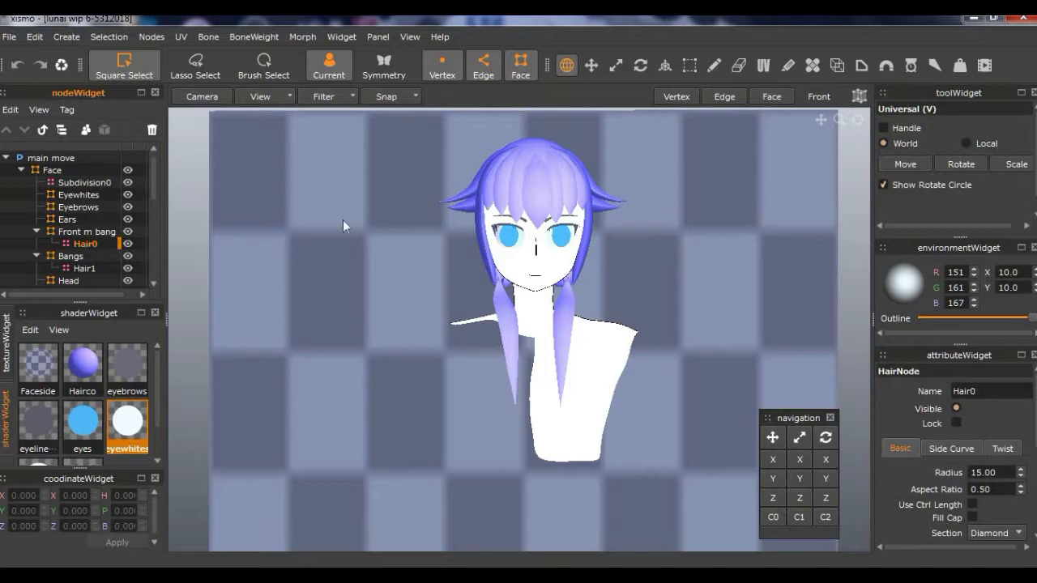
pyautogui.scroll(5, 395, 237)
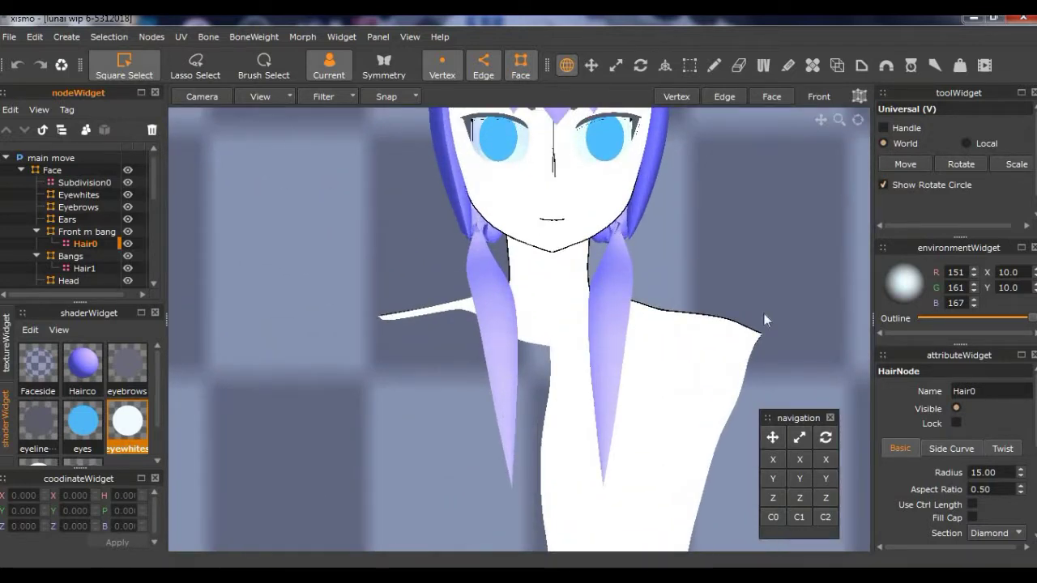
pyautogui.click(771, 520)
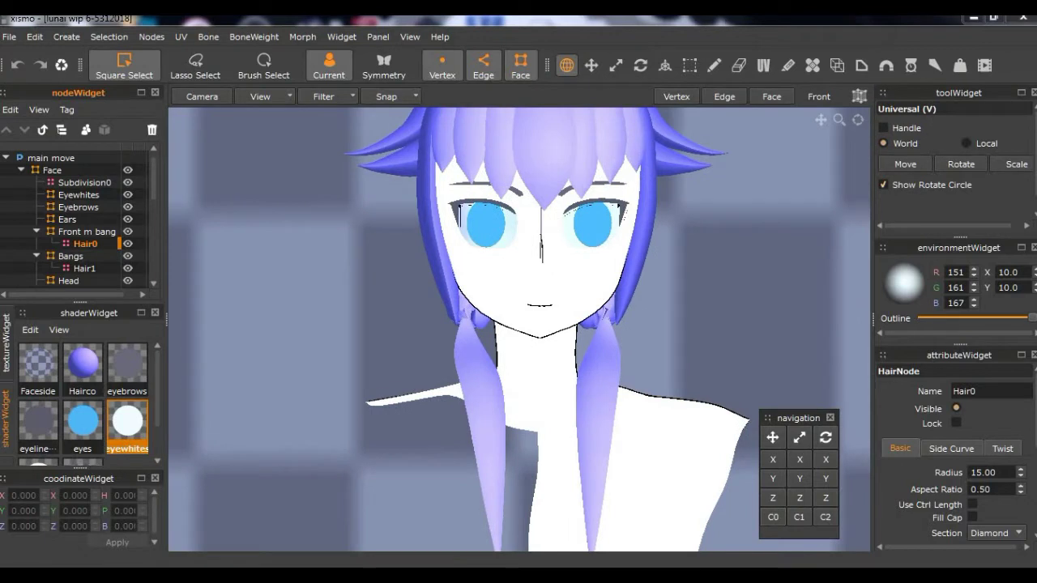
pyautogui.click(771, 520)
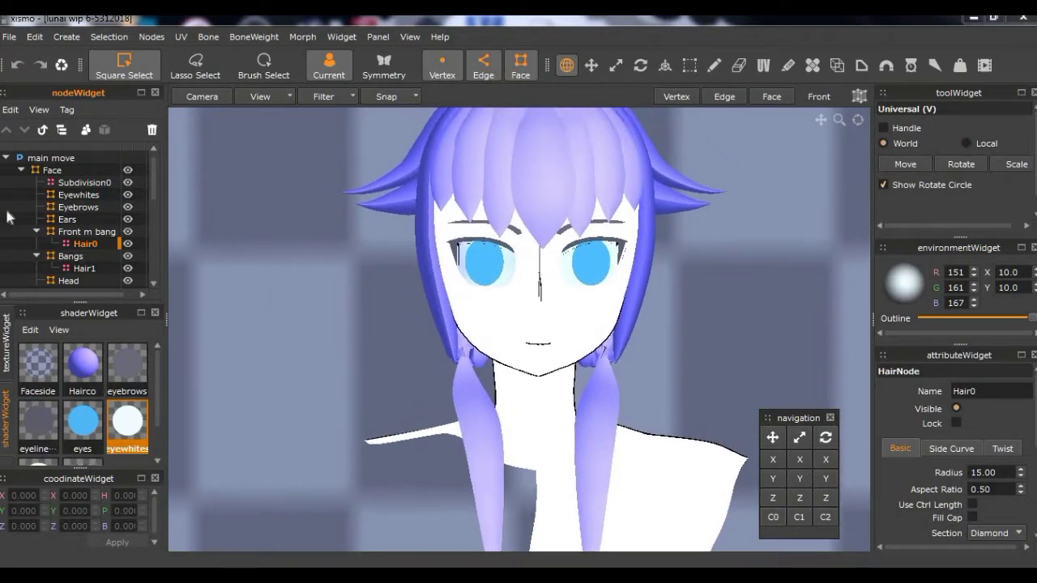
# - Hide the face's Subdivision0 modifier, compare the head in profile and from the front, and show the modifier again
pyautogui.click(69, 183)
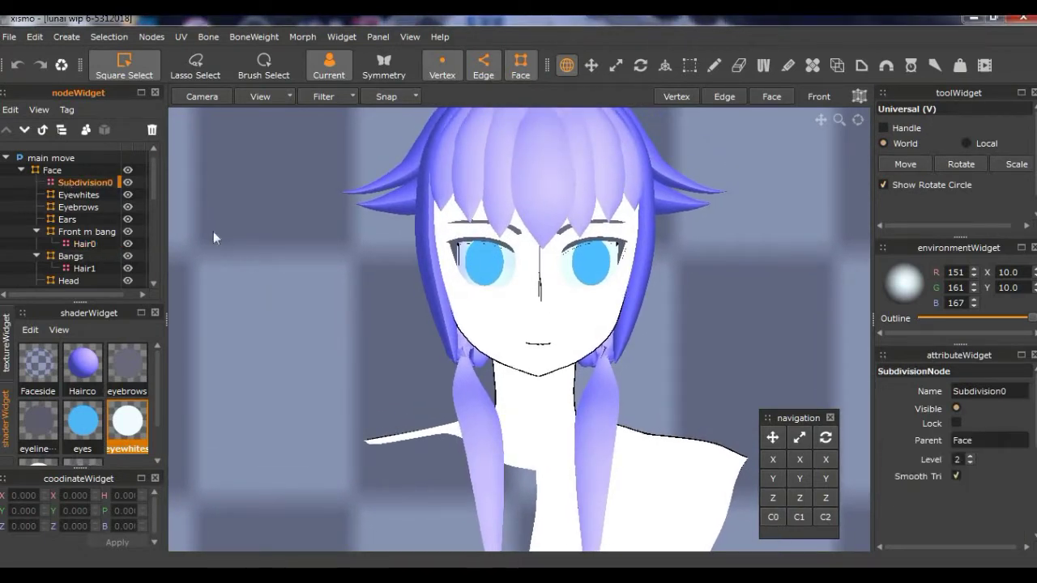
pyautogui.moveTo(320, 272); pyautogui.dragTo(227, 272, button='right')
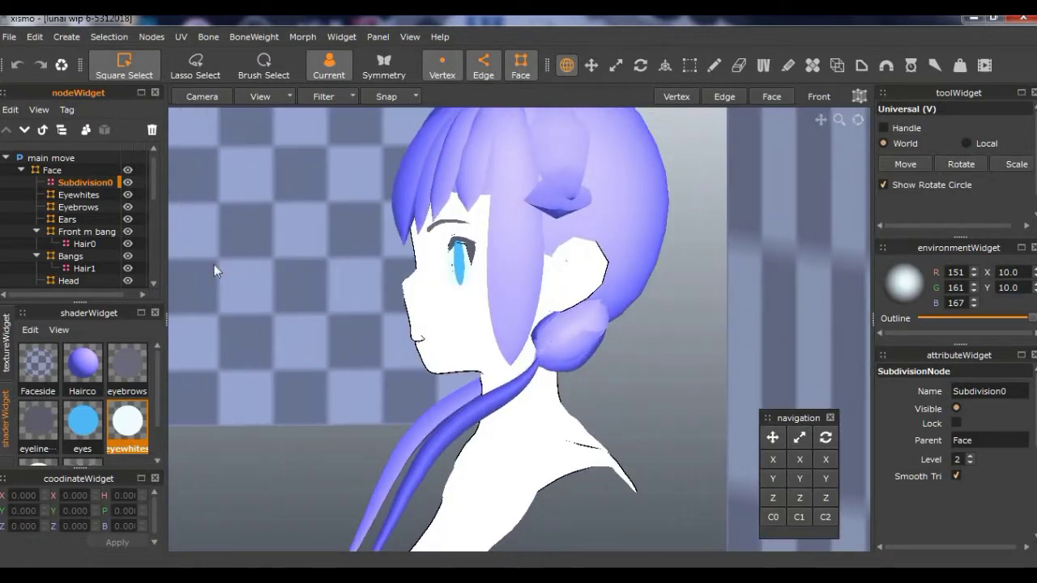
pyautogui.click(127, 186)
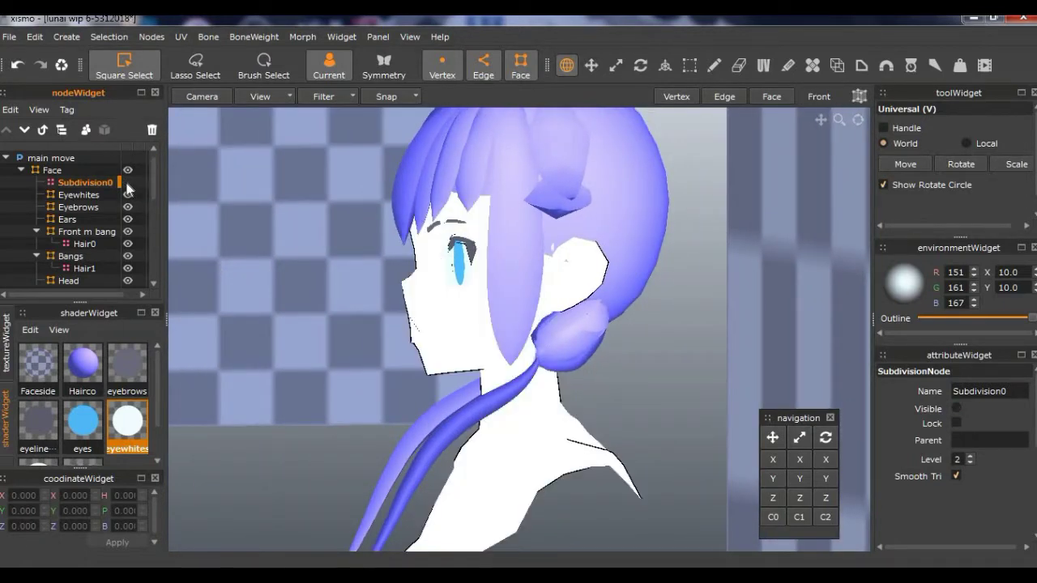
pyautogui.moveTo(328, 337); pyautogui.dragTo(510, 338, button='right')
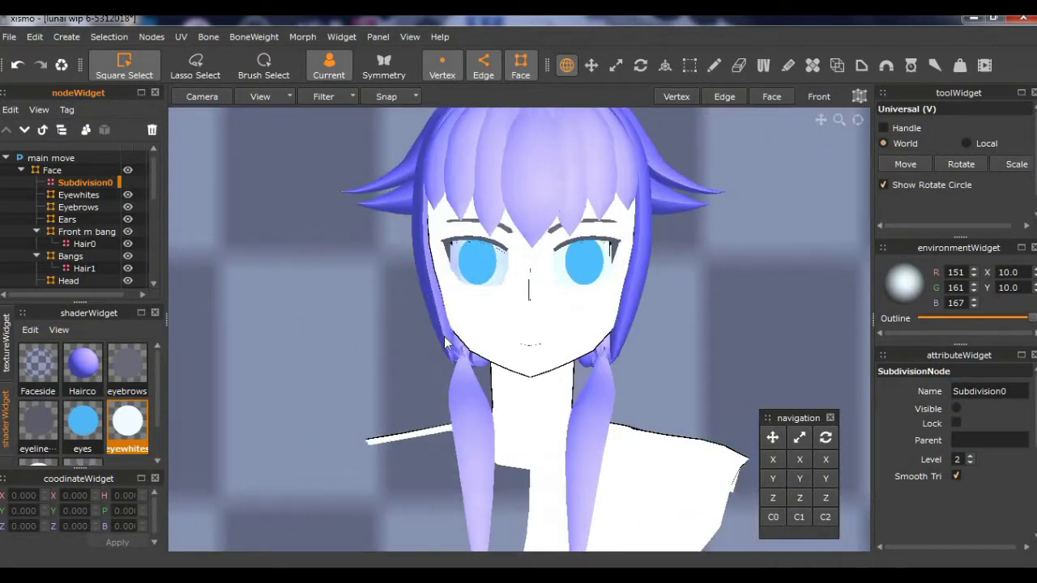
pyautogui.click(127, 182)
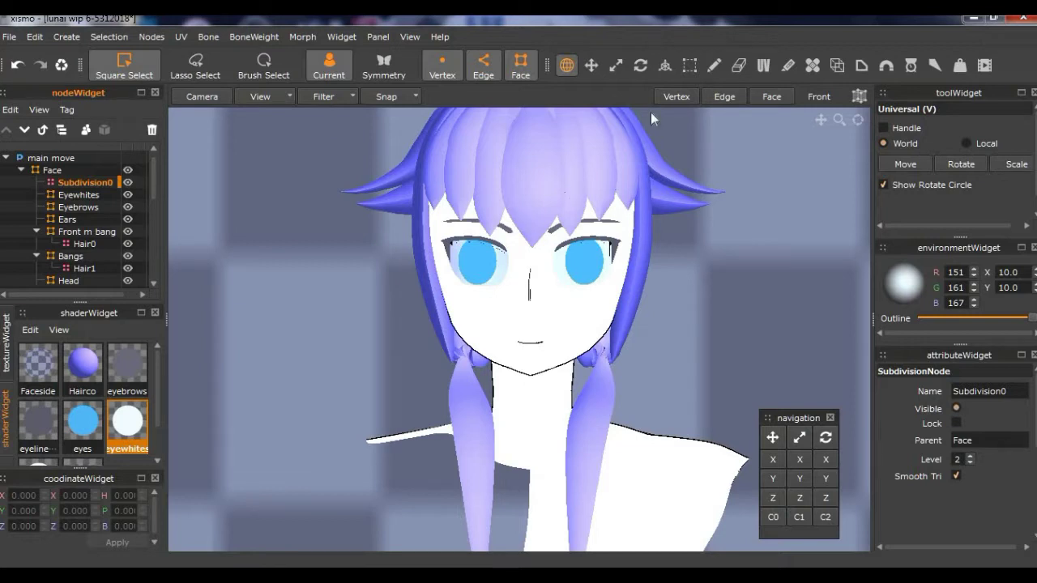
# - Select the Face mesh and hide its Subdivision0 modifier to inspect the unsubdivided wireframe from the front
pyautogui.moveTo(495, 279); pyautogui.dragTo(510, 304, button='right')
pyautogui.click(510, 304)
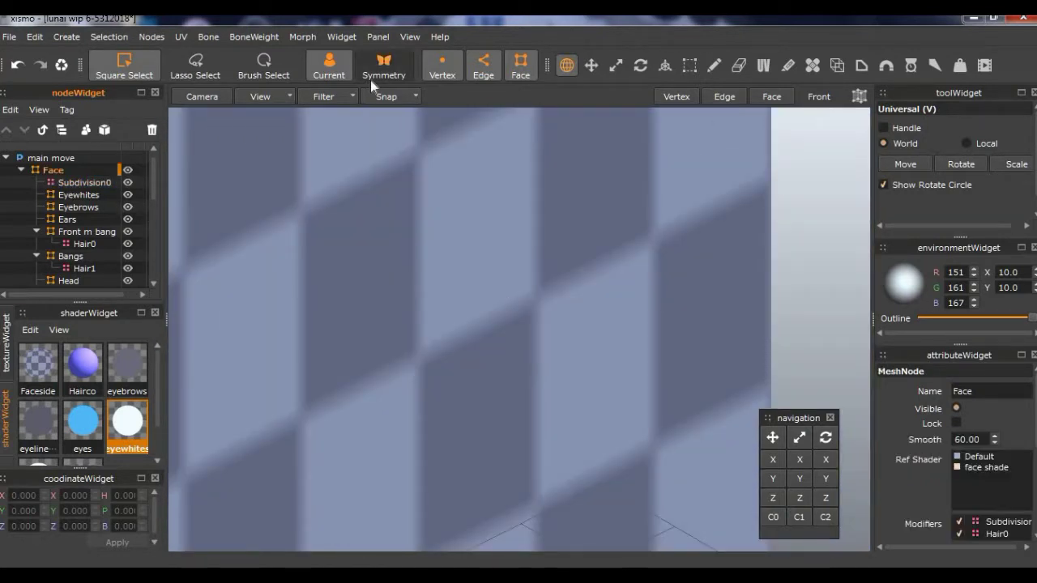
pyautogui.click(411, 37)
pyautogui.click(430, 172)
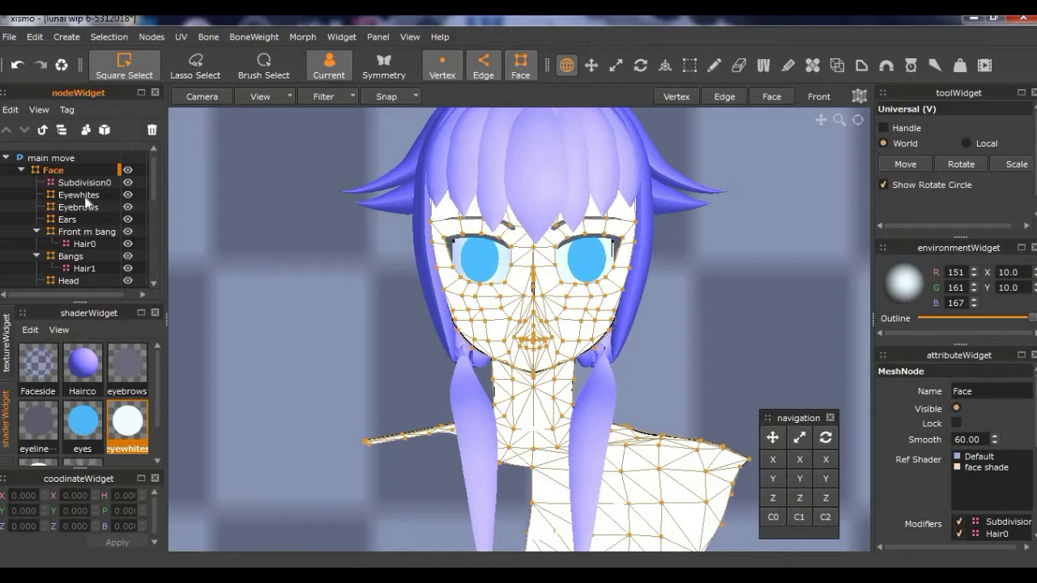
pyautogui.click(128, 195)
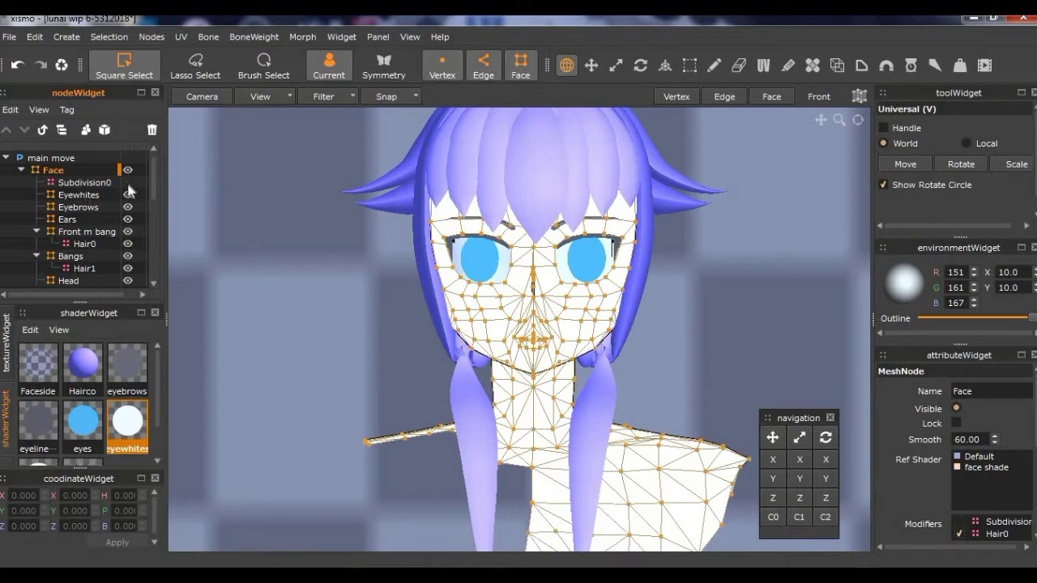
pyautogui.moveTo(398, 371)
pyautogui.mouseDown(button='right')
pyautogui.moveTo(269, 375)
pyautogui.moveTo(408, 377)
pyautogui.mouseUp(button='right')
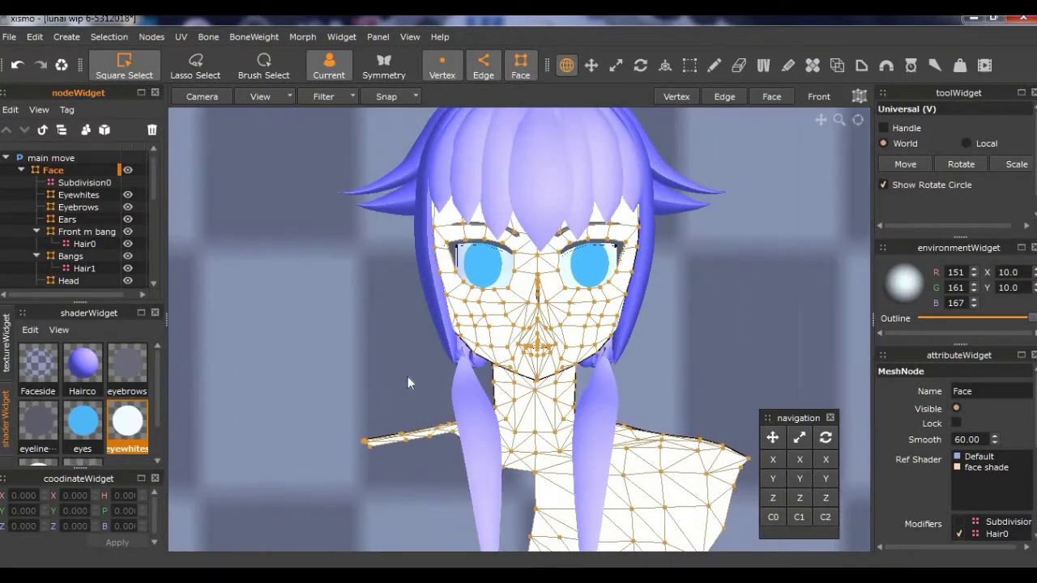
# - Show the face's Subdivision0 modifier again and examine the smoothed head from the side and the front
pyautogui.click(128, 183)
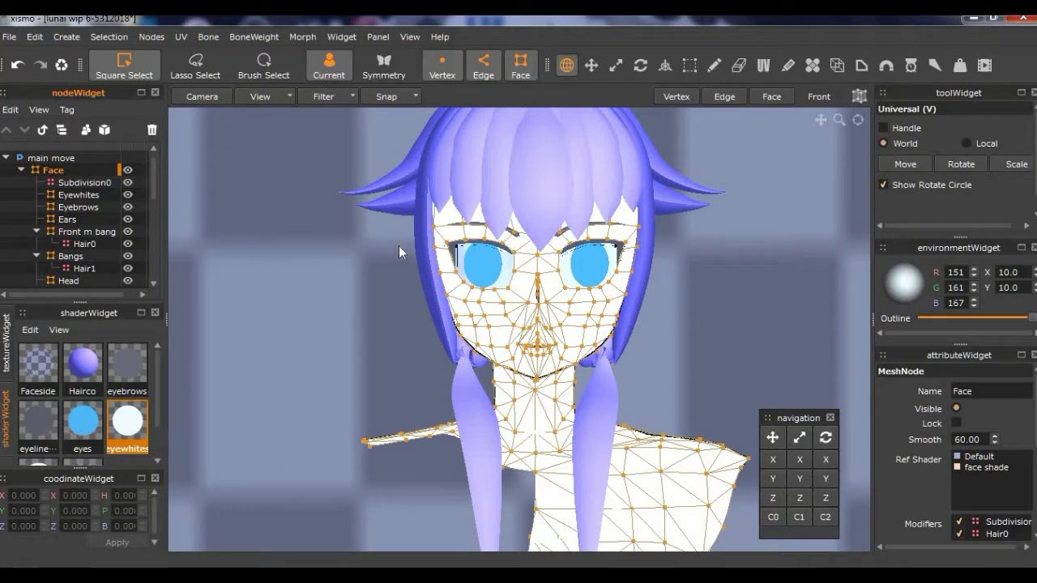
pyautogui.moveTo(398, 246); pyautogui.dragTo(308, 246, button='right')
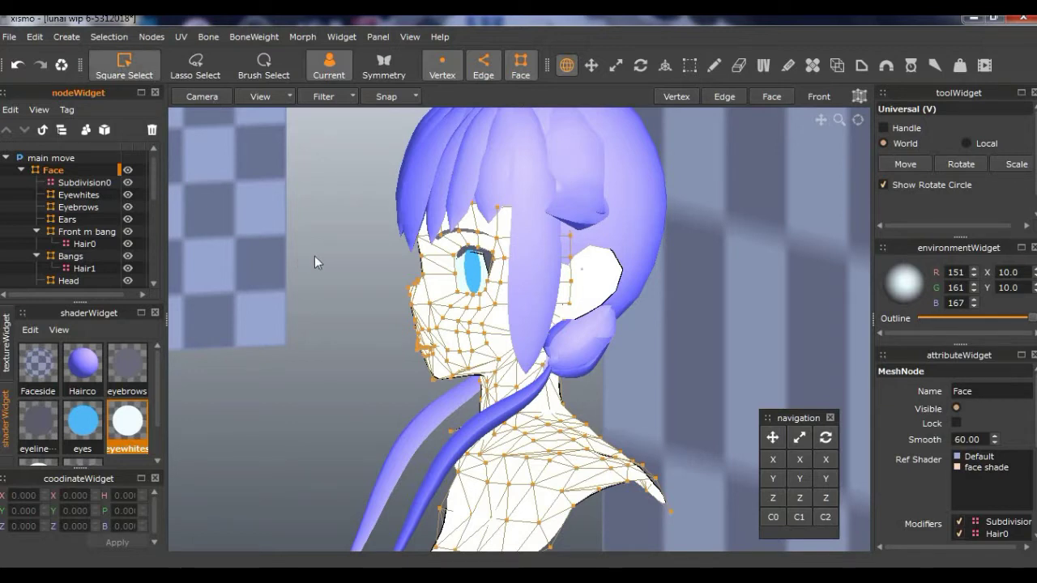
pyautogui.moveTo(314, 256); pyautogui.dragTo(394, 253, button='right')
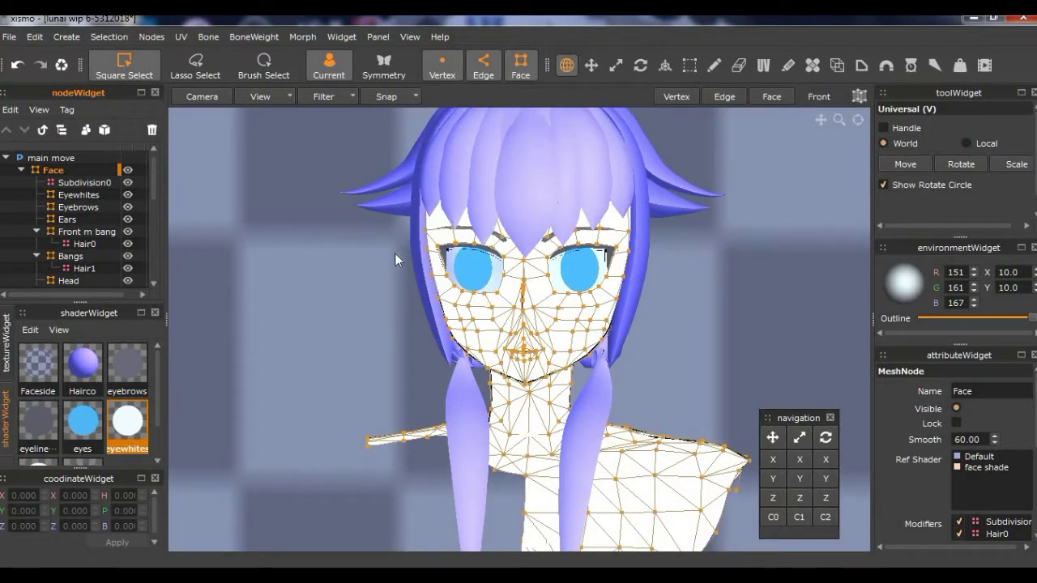
pyautogui.moveTo(375, 256); pyautogui.dragTo(509, 181, button='right')
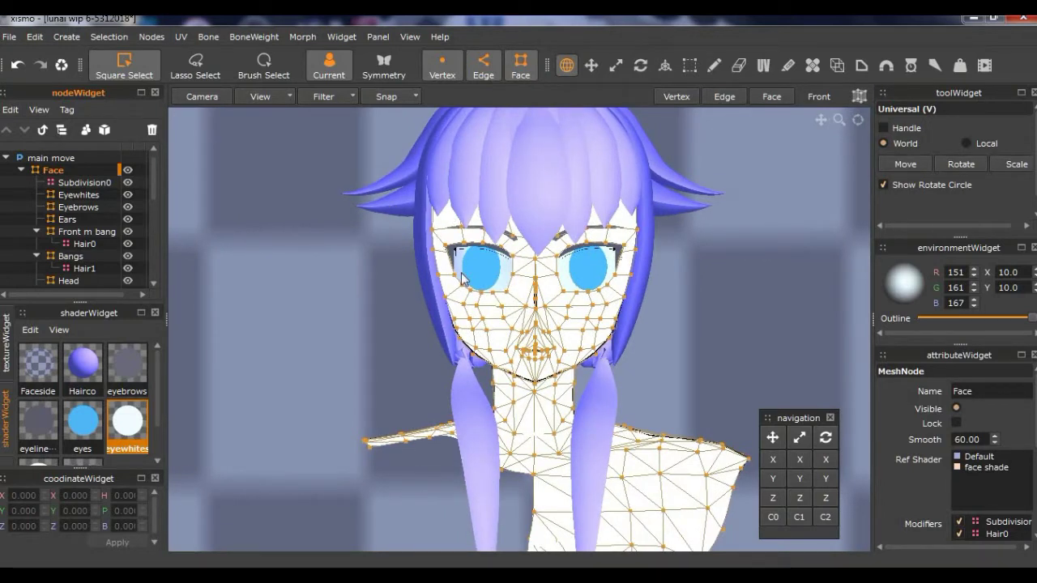
pyautogui.moveTo(463, 278); pyautogui.dragTo(511, 208, button='right')
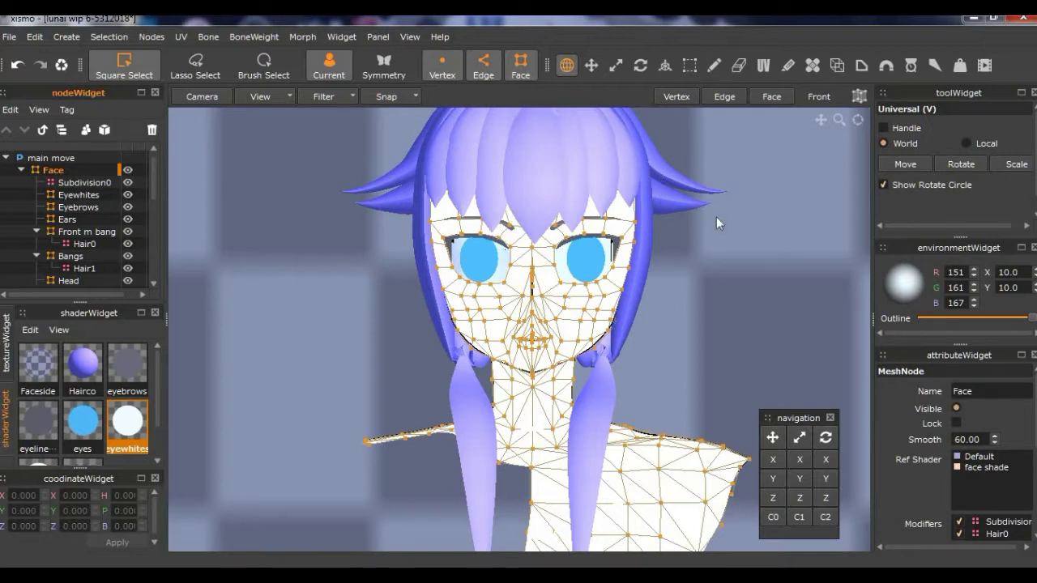
pyautogui.moveTo(721, 244)
pyautogui.mouseDown(button='right')
pyautogui.moveTo(700, 246)
pyautogui.moveTo(738, 251)
pyautogui.mouseUp(button='right')
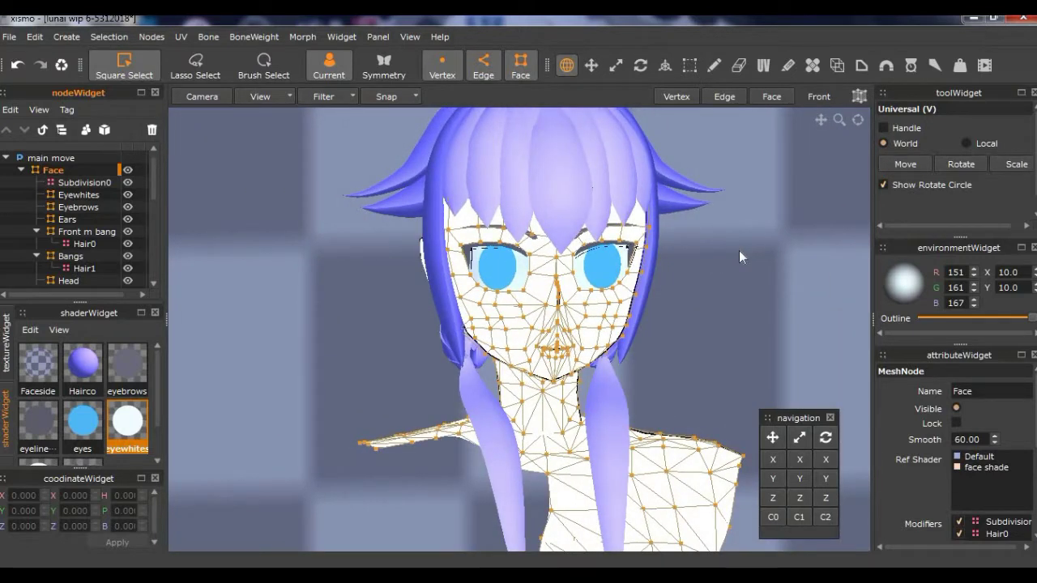
pyautogui.moveTo(683, 297); pyautogui.dragTo(668, 298, button='right')
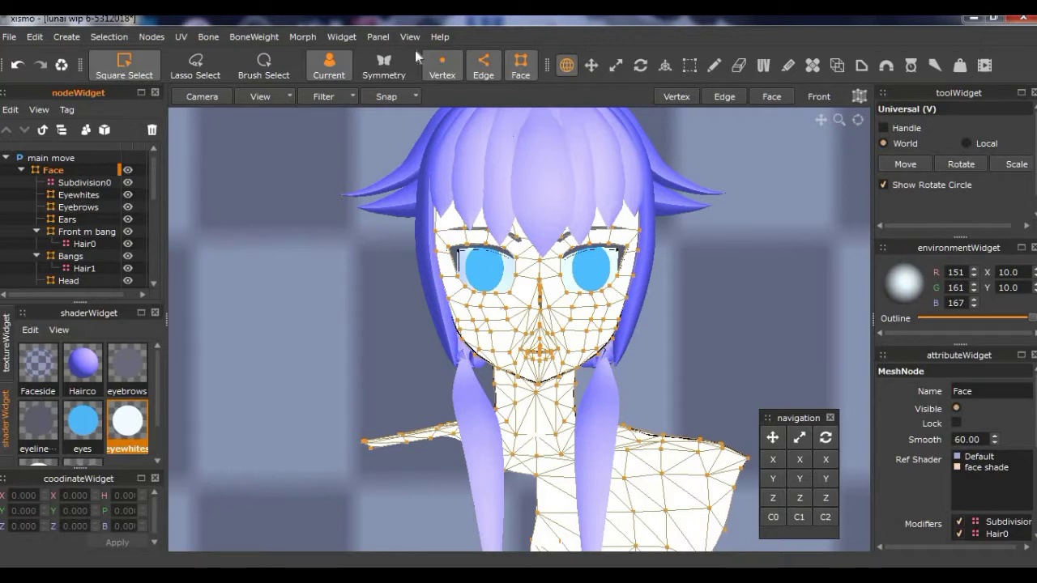
# - Review the viewport's snap and filter options and switch the selection mode to Brush Select
pyautogui.click(387, 96)
pyautogui.click(445, 97)
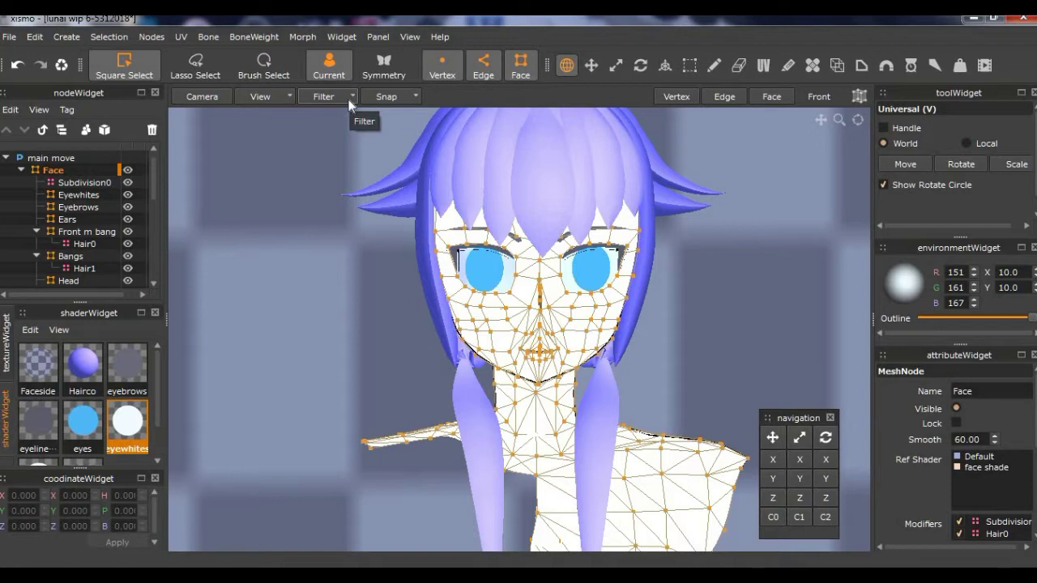
pyautogui.click(349, 98)
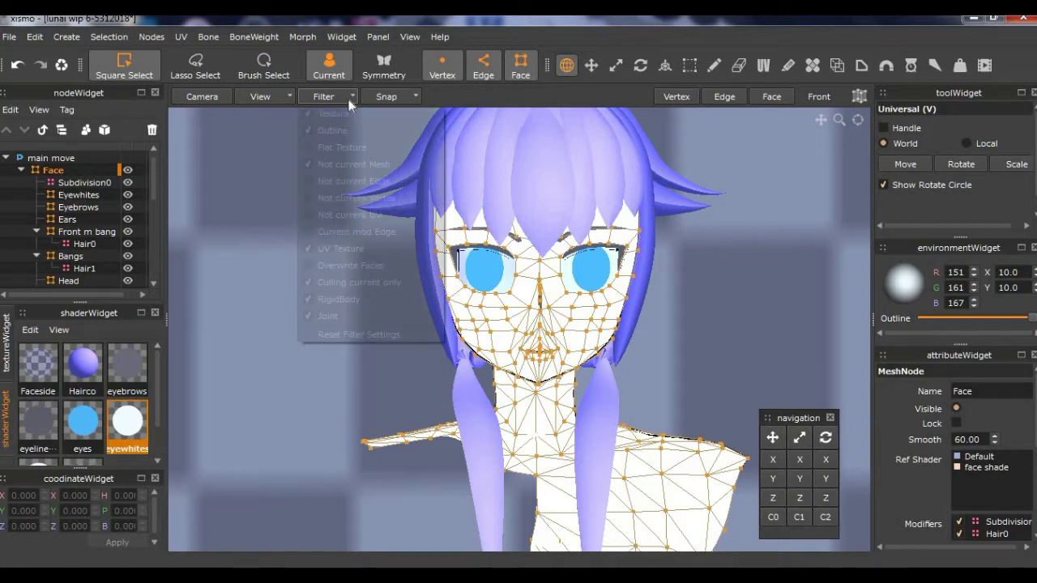
pyautogui.click(270, 22)
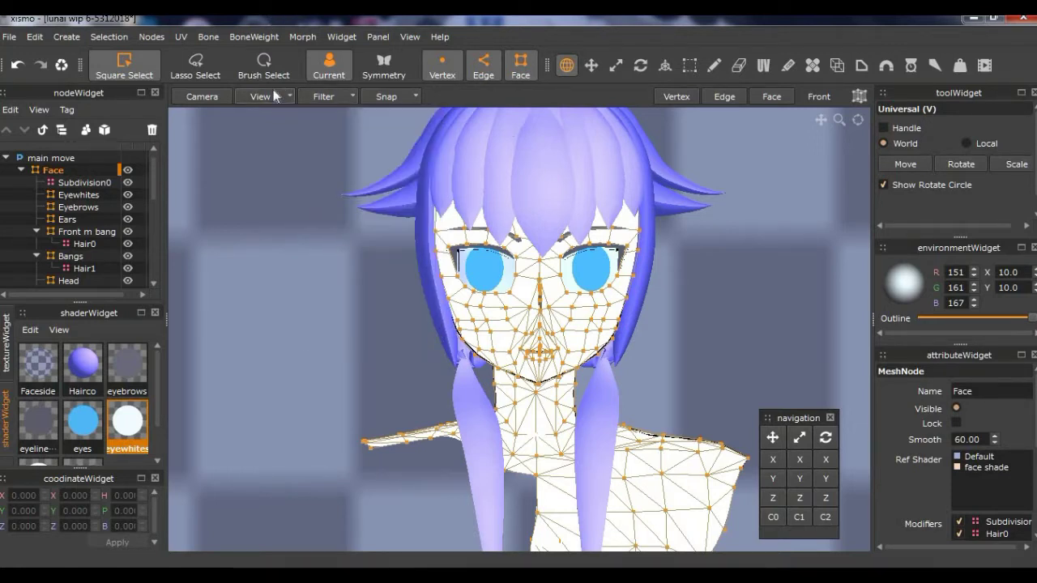
pyautogui.click(264, 65)
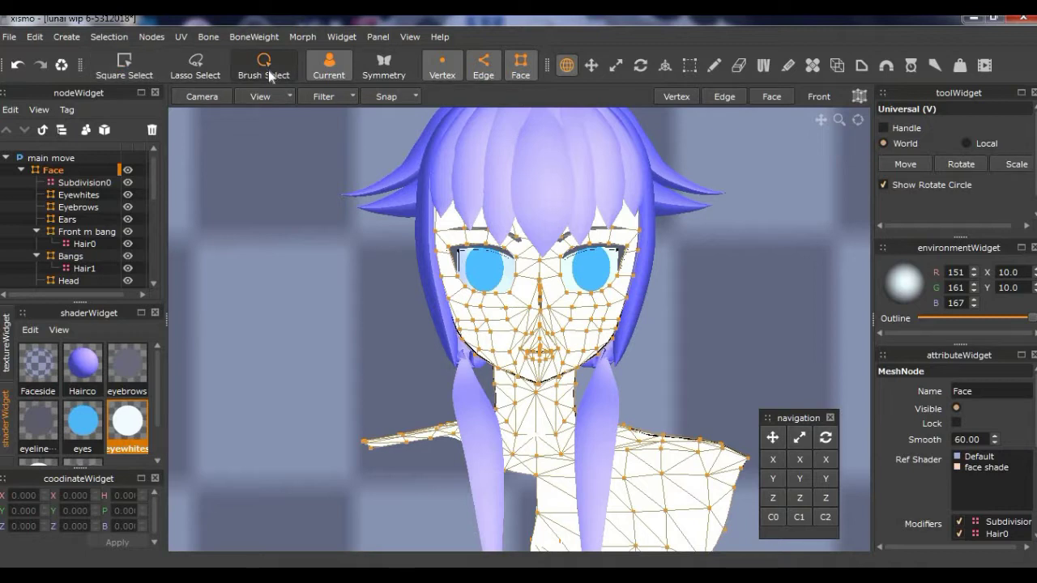
pyautogui.click(306, 38)
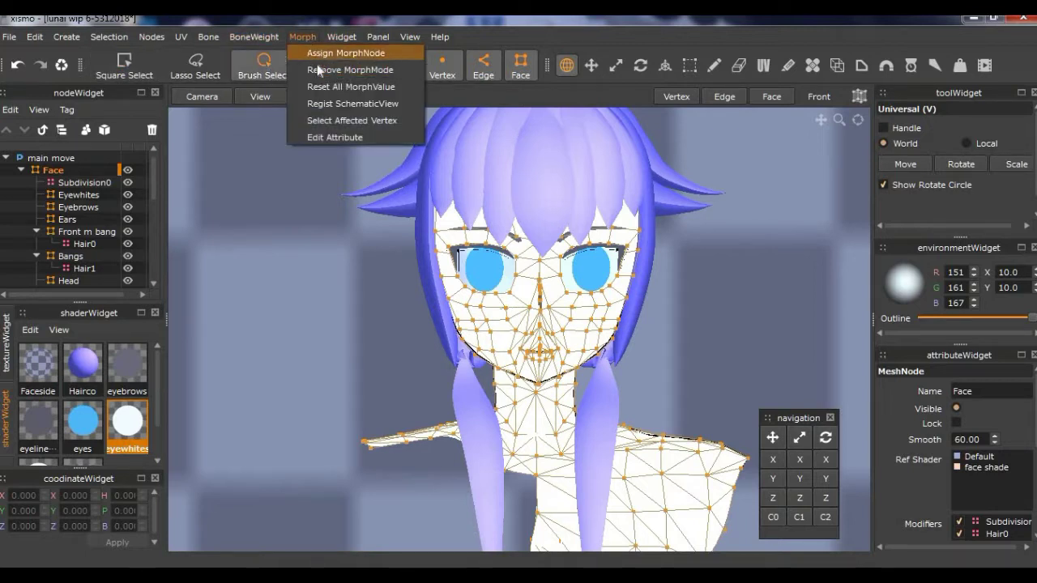
pyautogui.click(325, 24)
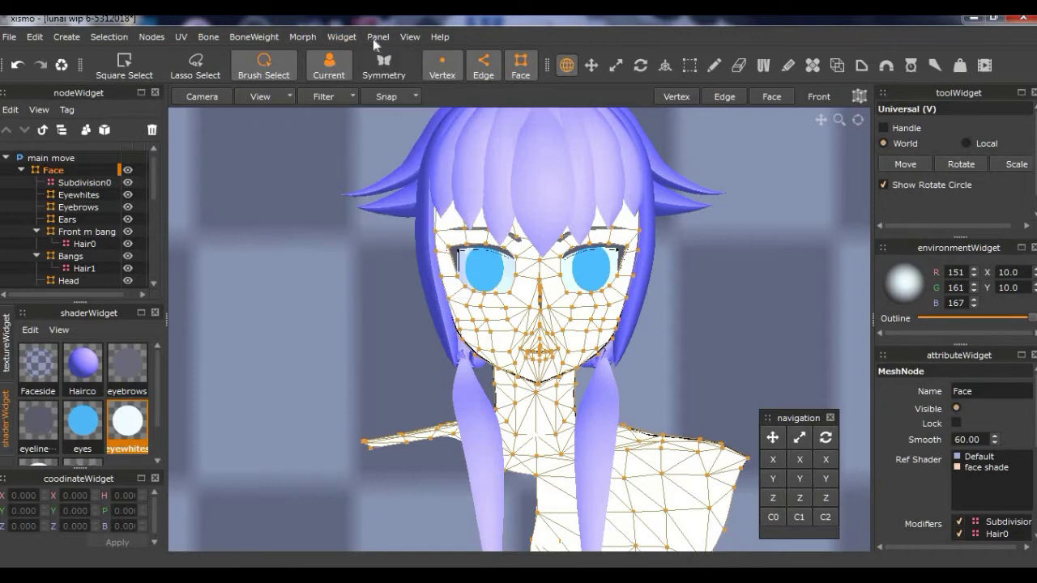
pyautogui.click(376, 37)
pyautogui.click(348, 28)
pyautogui.click(400, 37)
pyautogui.click(357, 26)
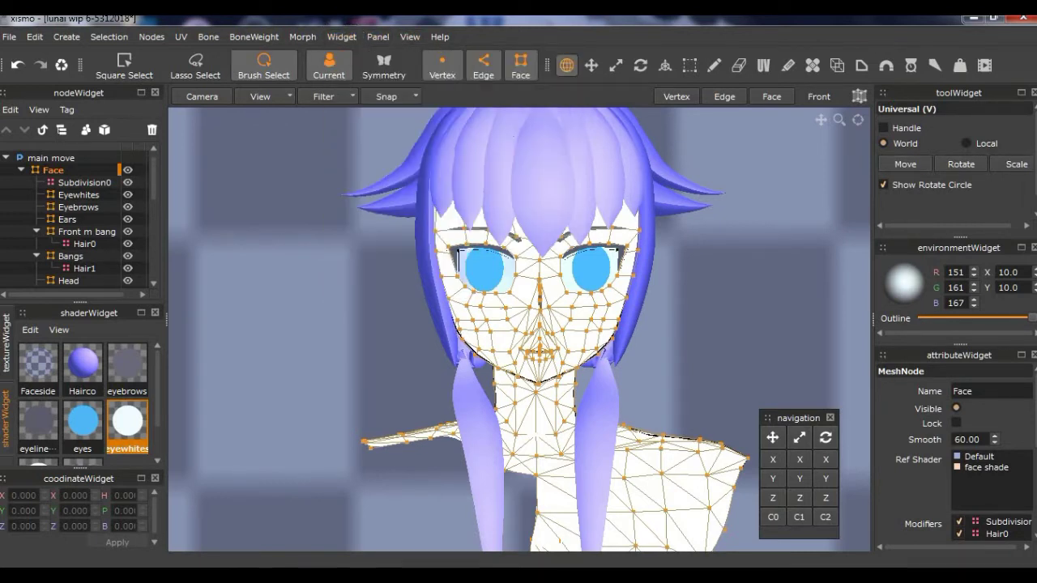